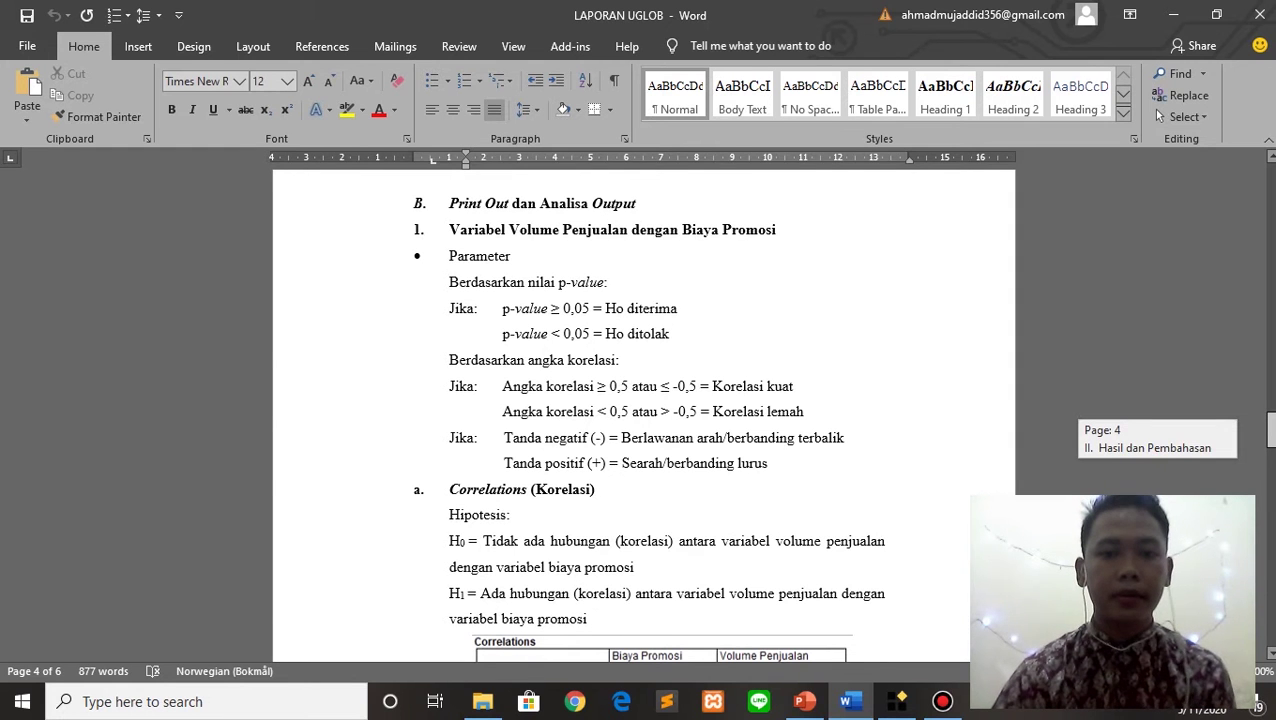
Step: Review the report's Correlations (Korelasi) section, and switch to STATGRAPHICS 18 to view the Biaya Promosi and Volume Penjualan data
left_click_drag(1268, 429, 1268, 453)
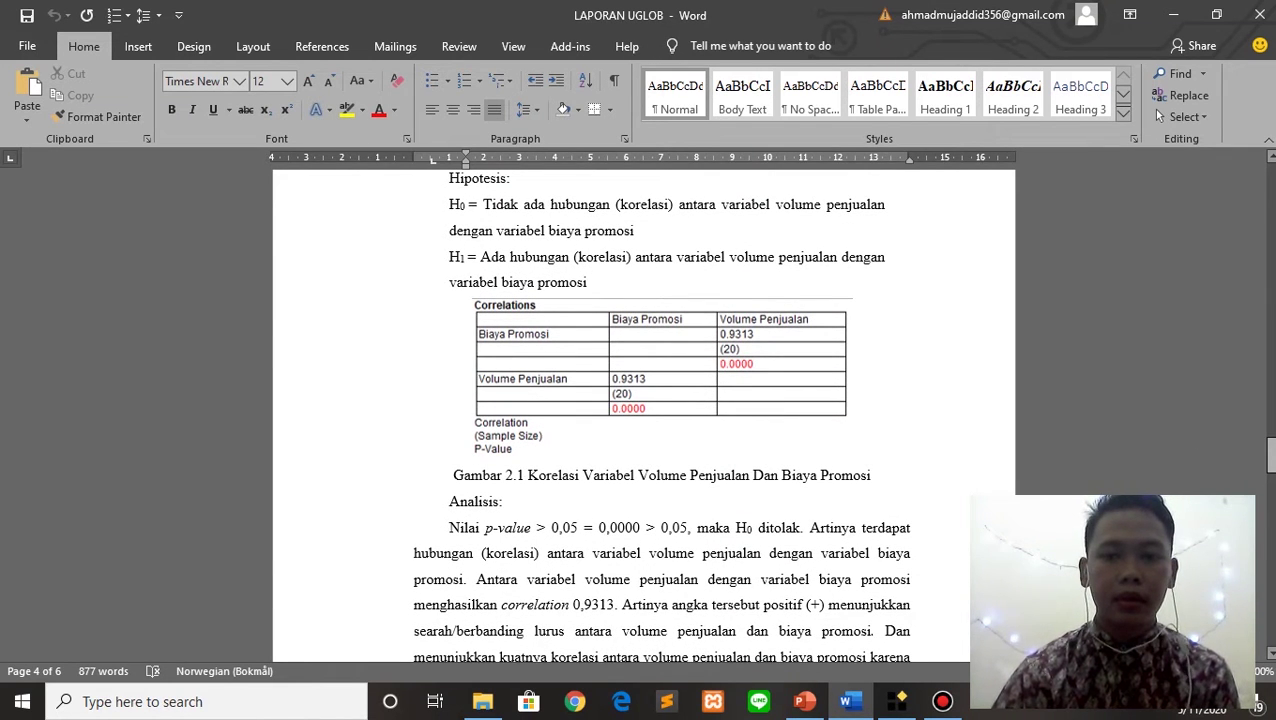
left_click_drag(1268, 452, 1268, 449)
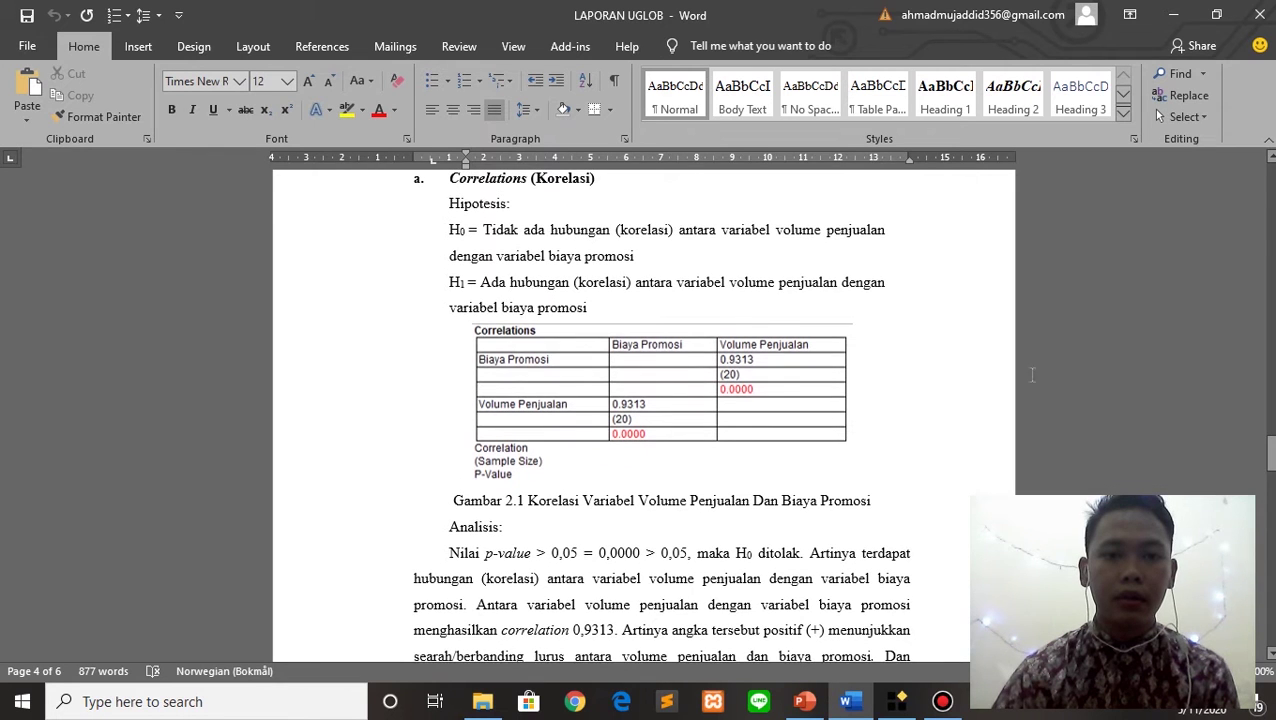
left_click(902, 706)
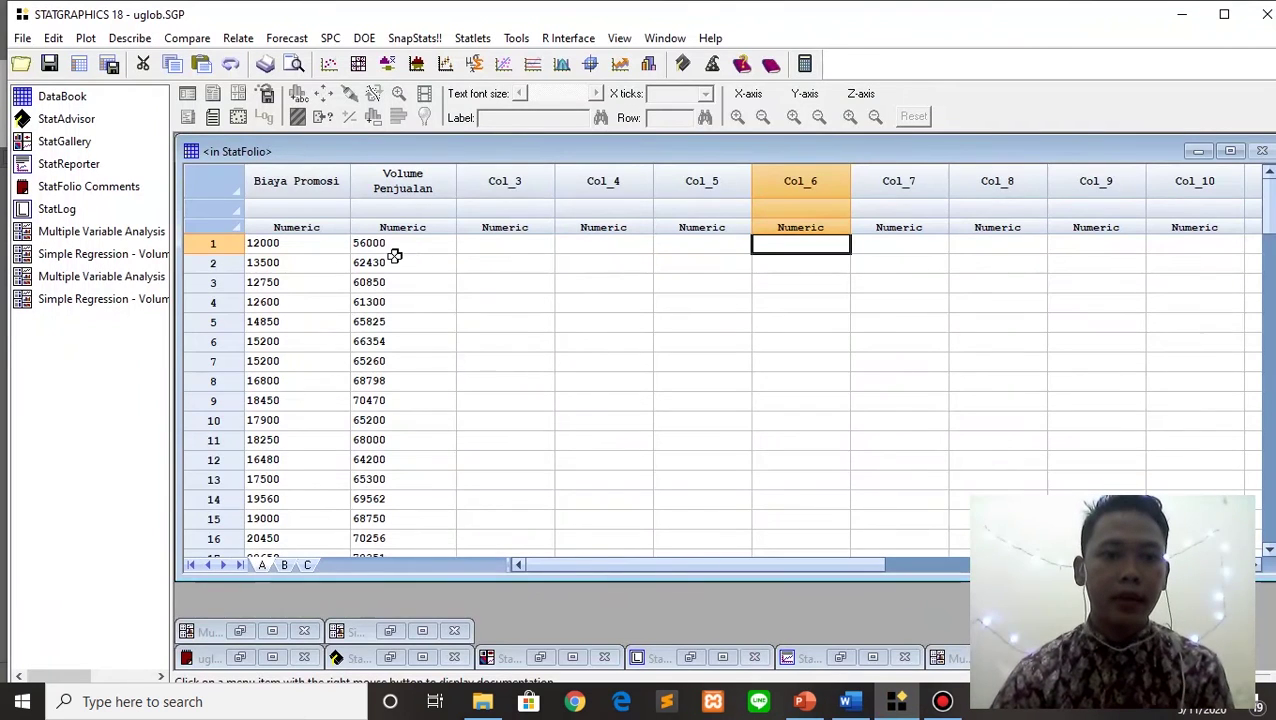
left_click(466, 253)
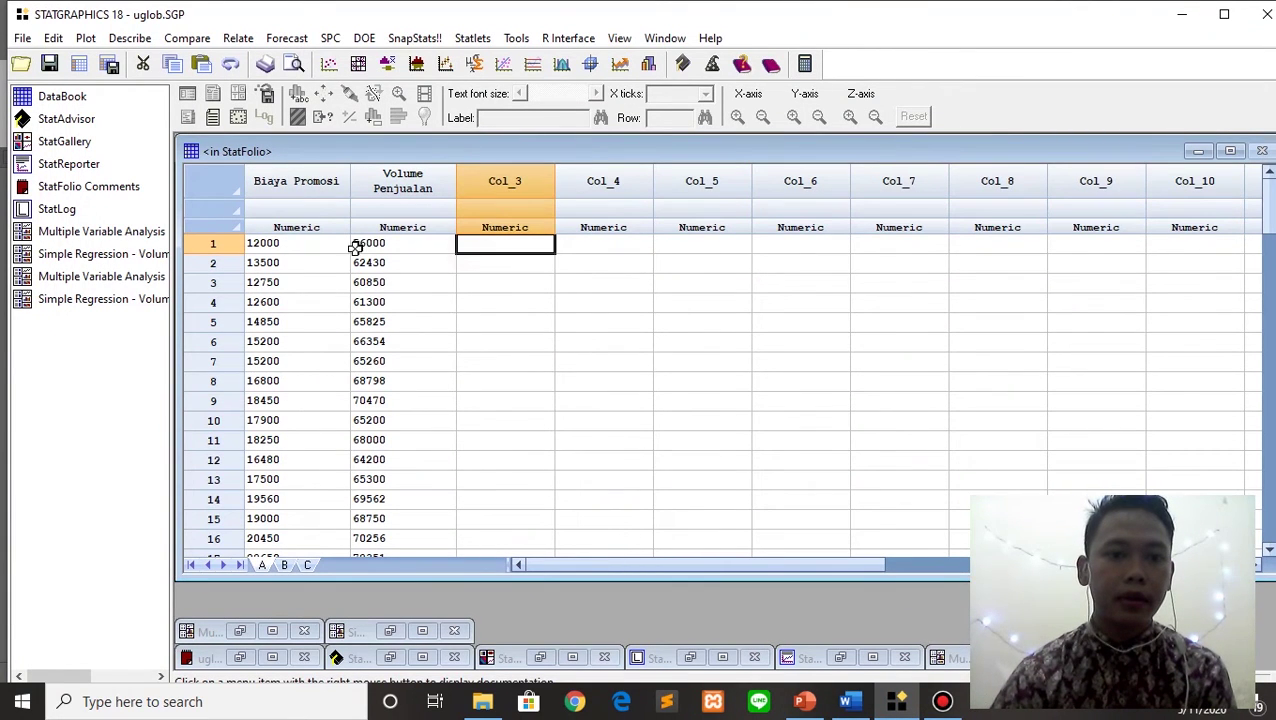
left_click(264, 245)
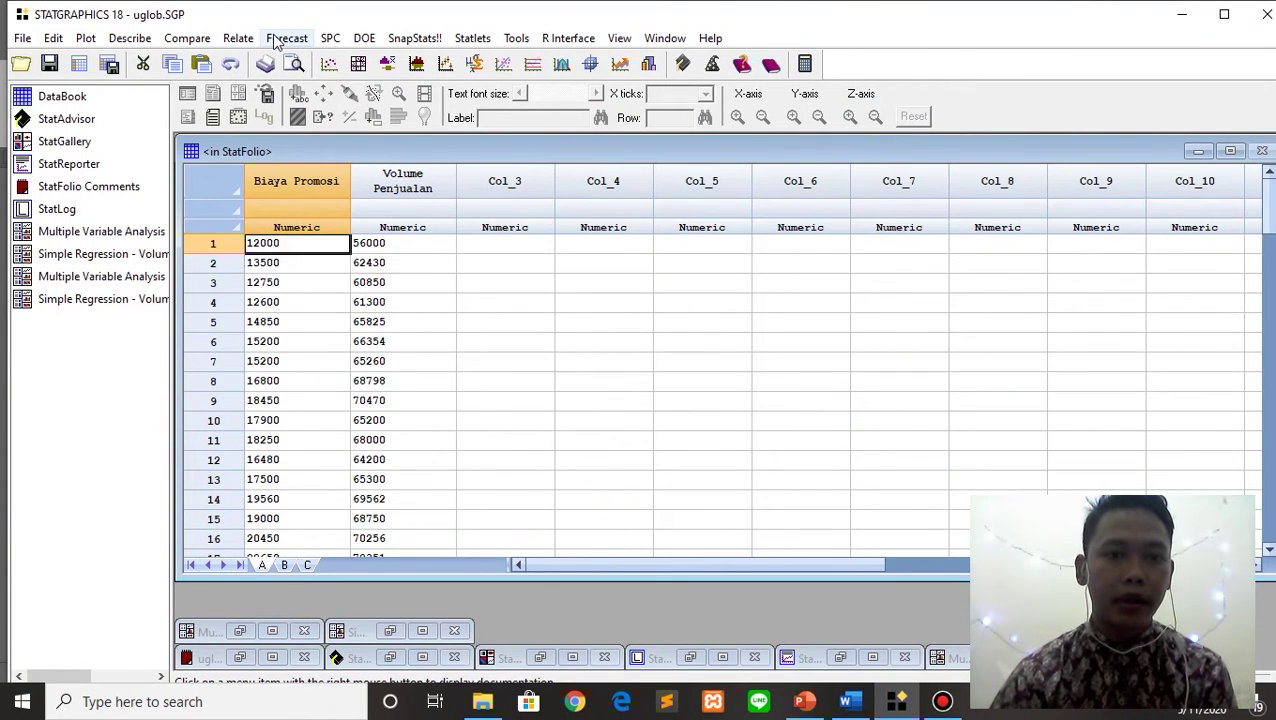
left_click(238, 40)
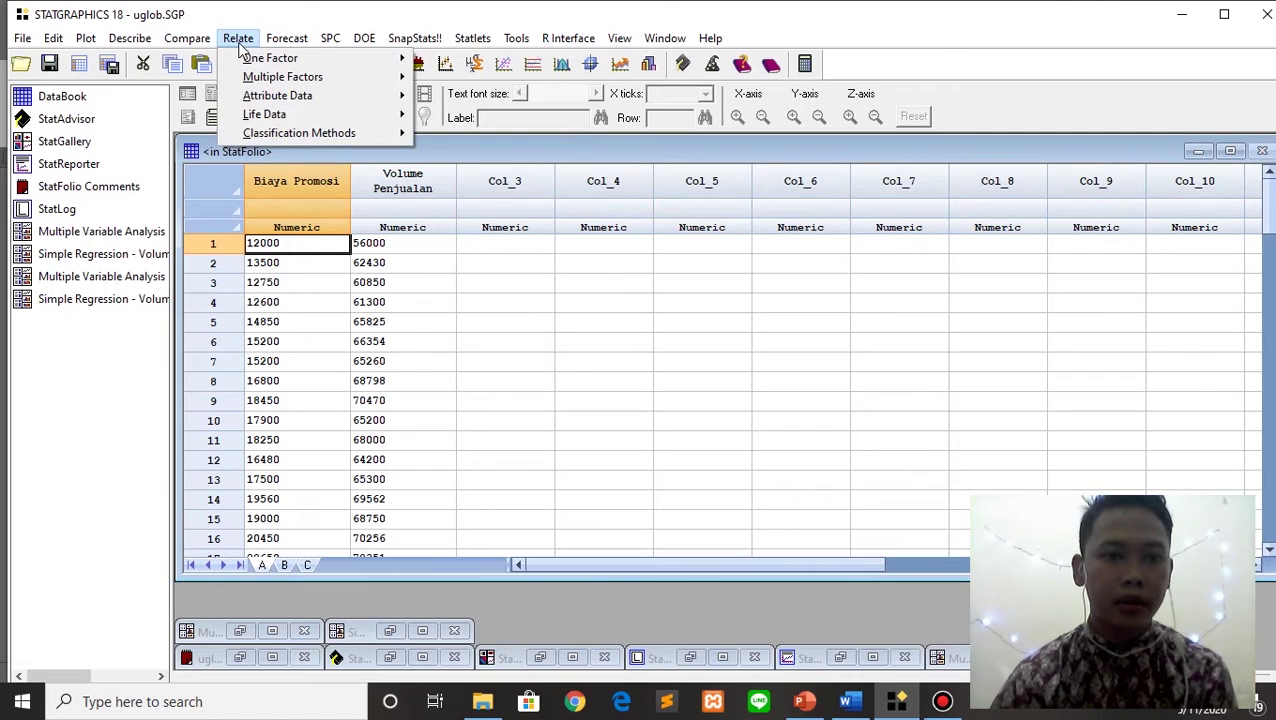
mouse_move(281, 79)
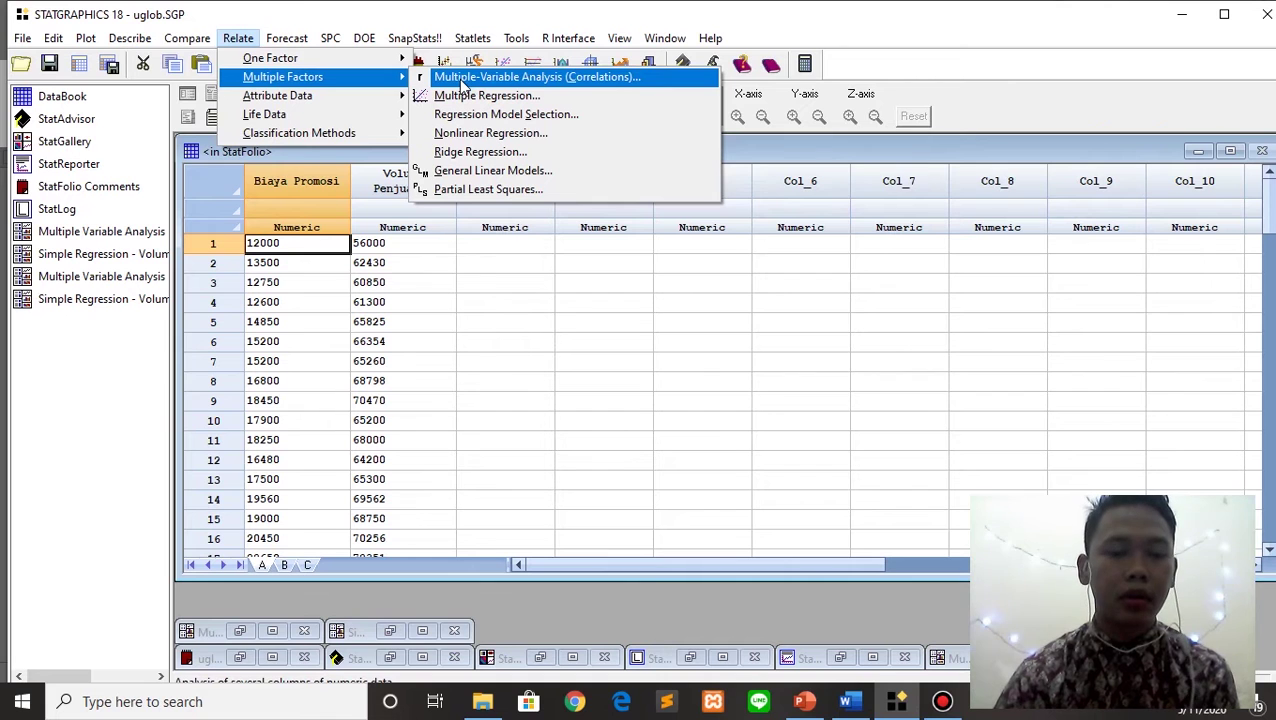
left_click(847, 705)
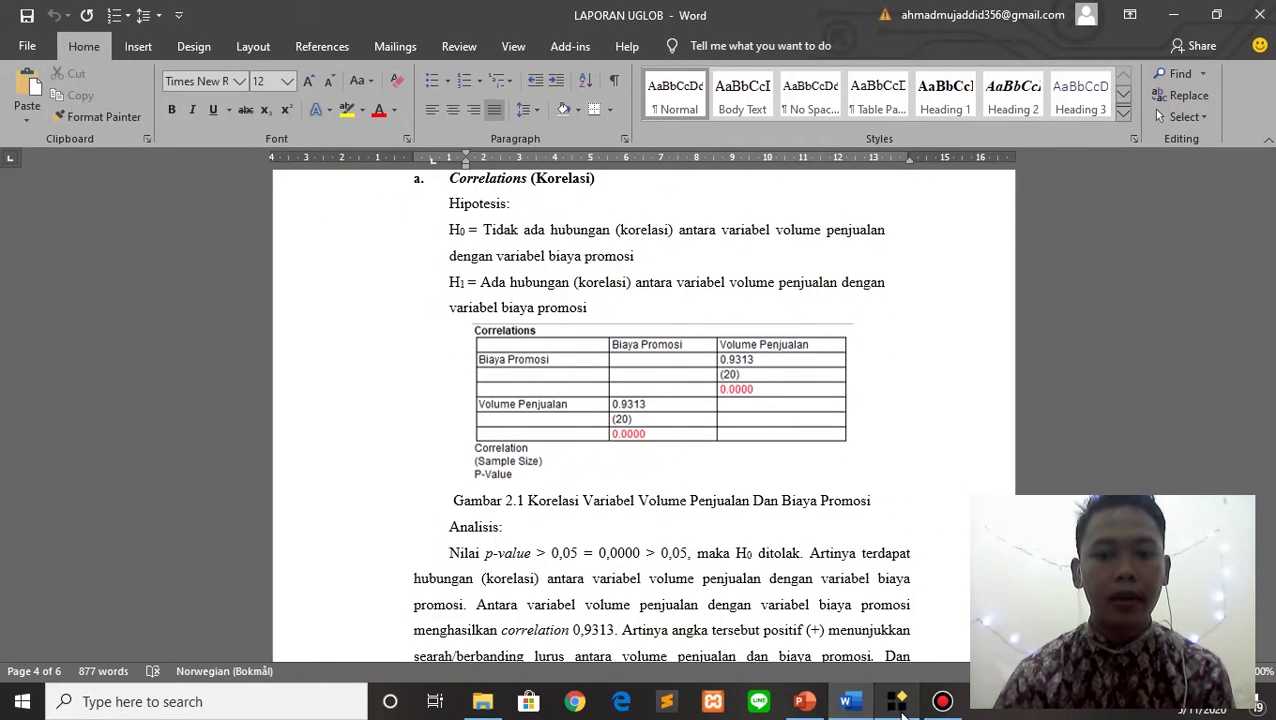
left_click(897, 701)
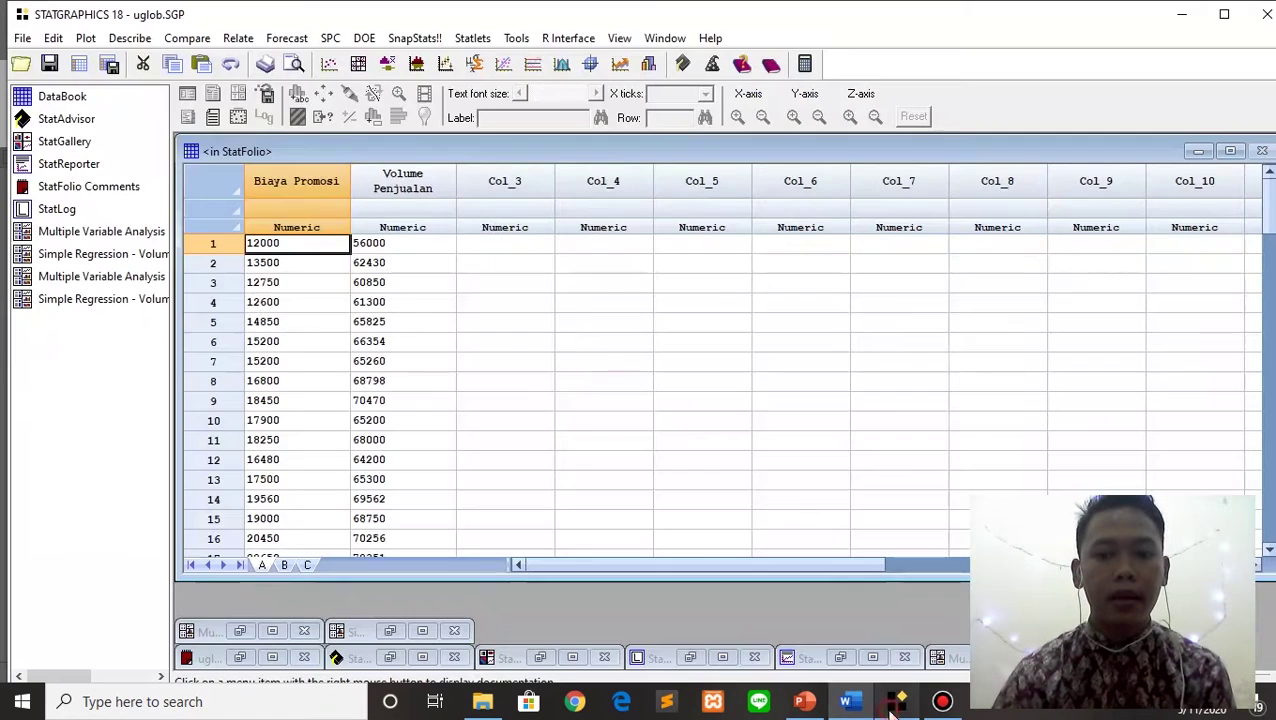
Step: Set up a Multiple-Variable Analysis (Correlations) with Biaya Promosi and Volume Penjualan as its data
left_click(238, 38)
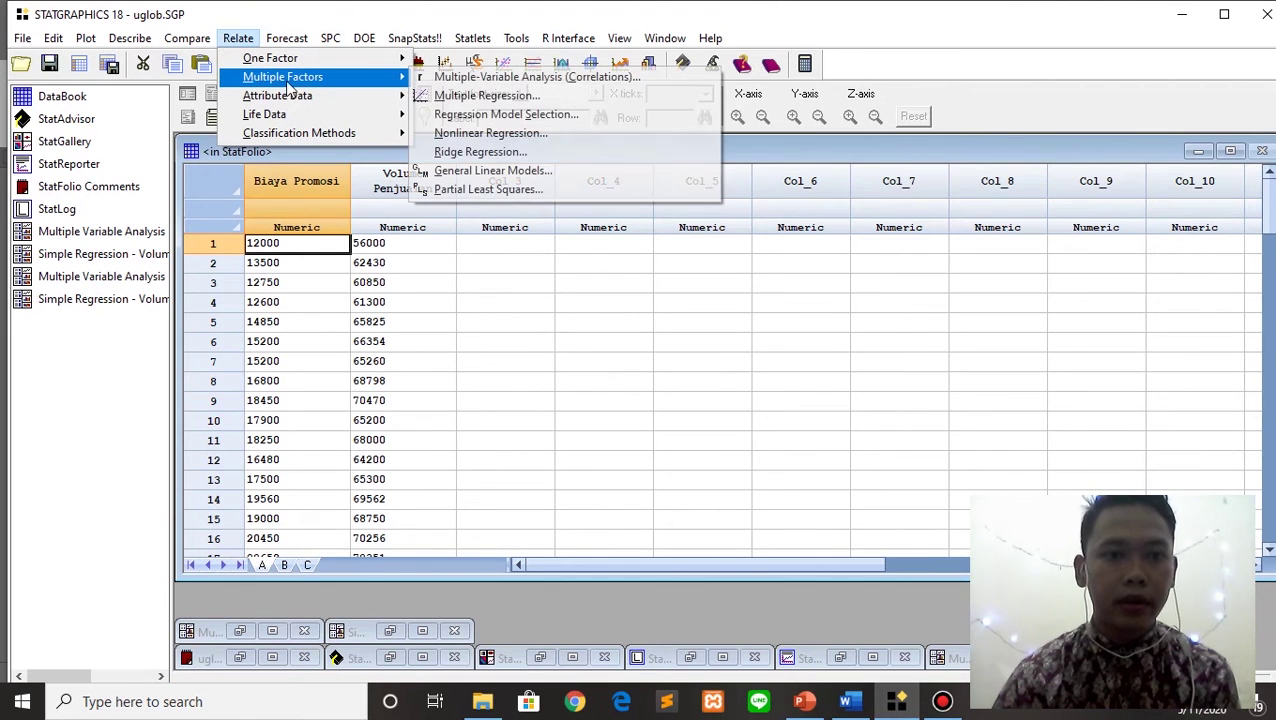
mouse_move(400, 95)
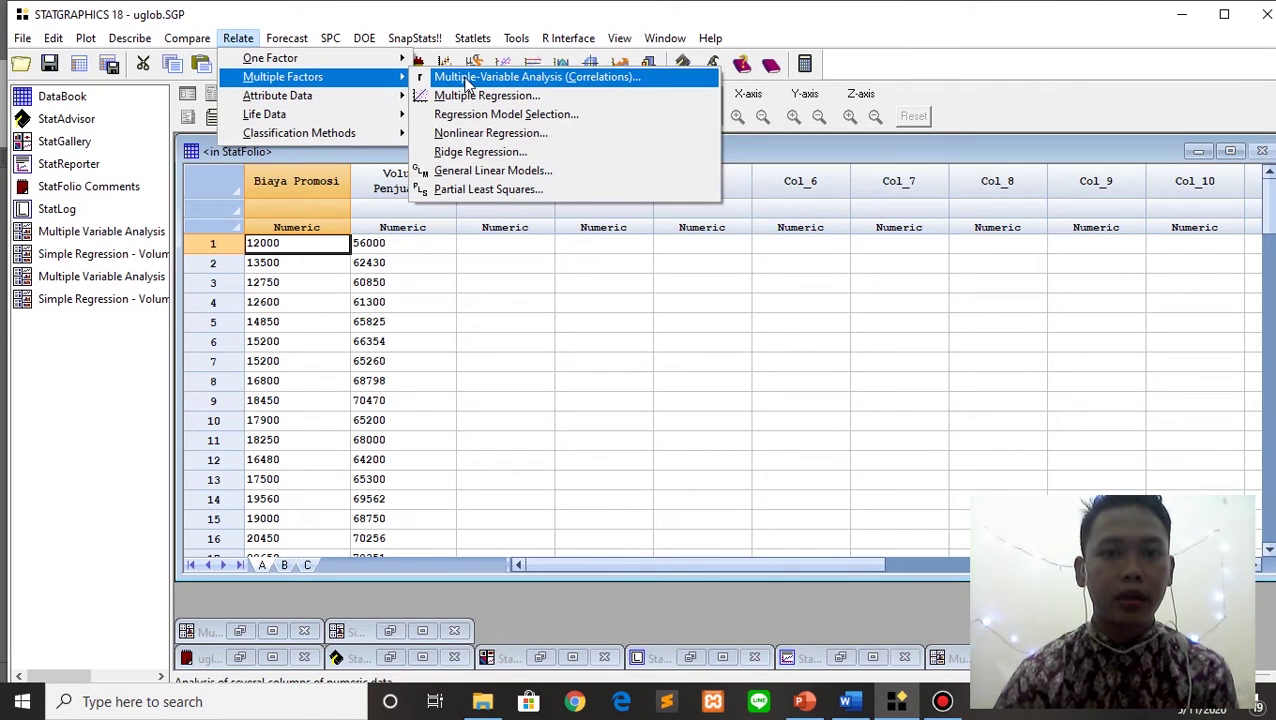
left_click(466, 79)
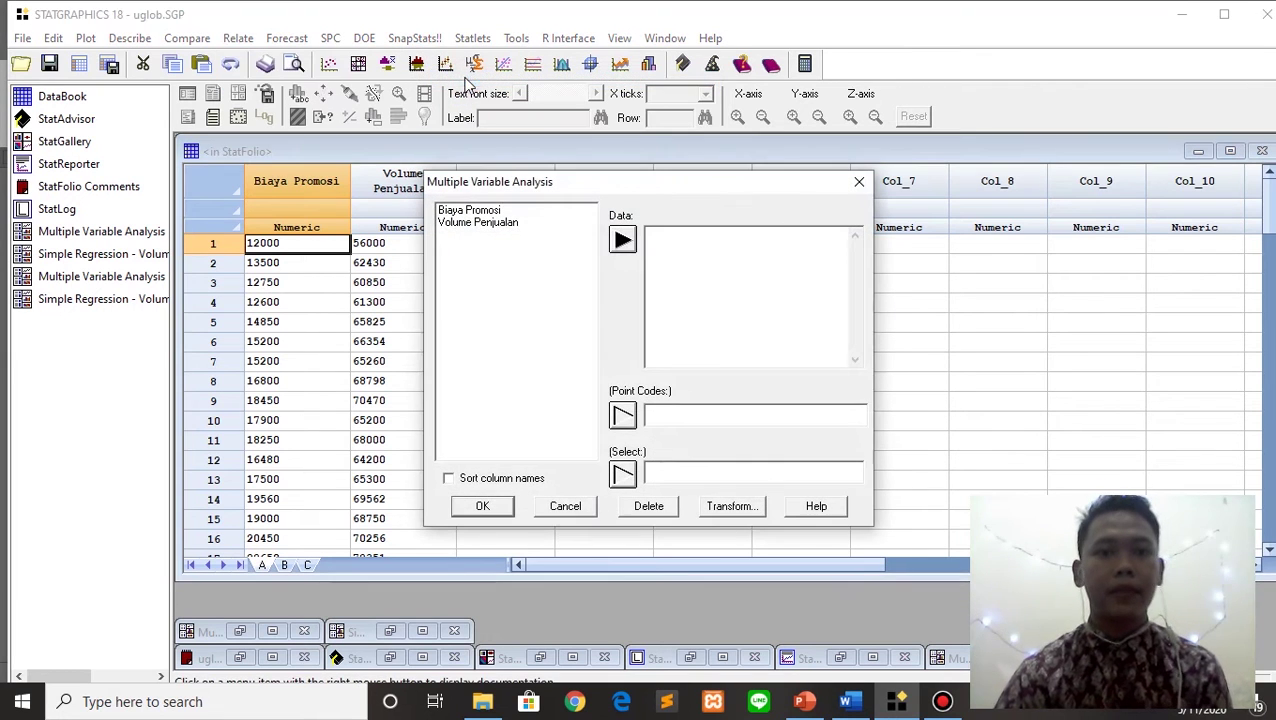
left_click(478, 212)
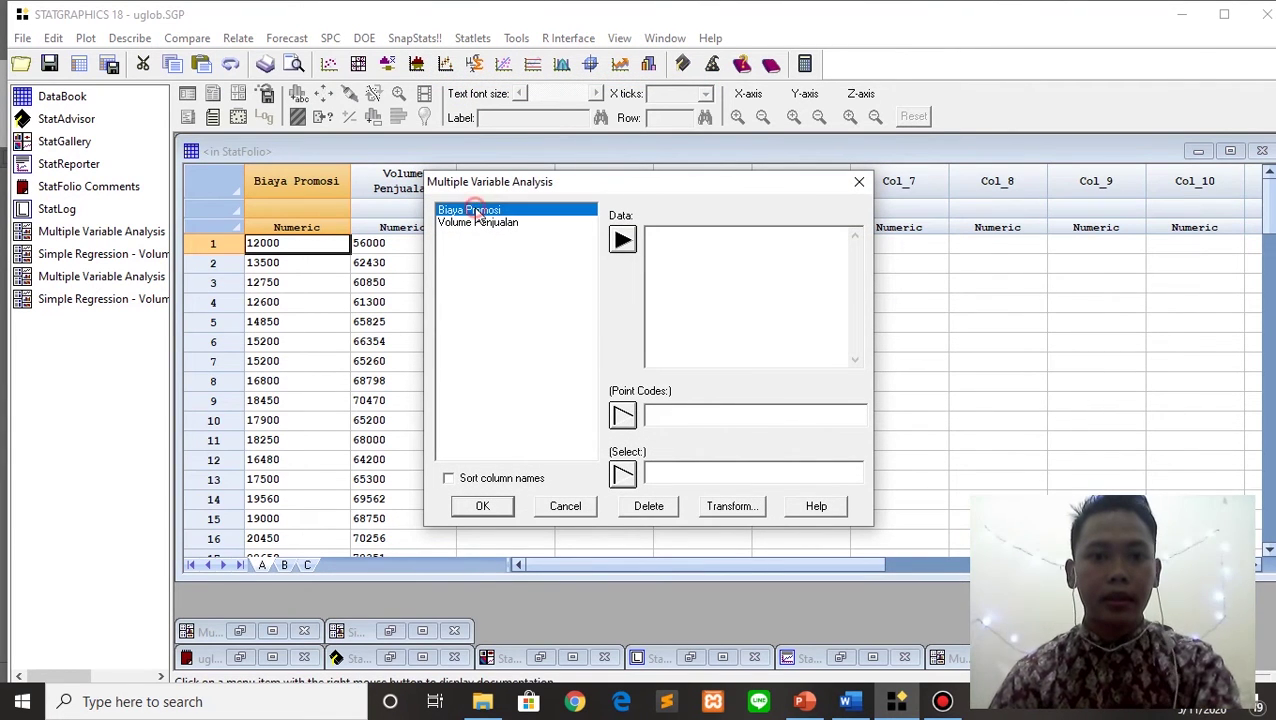
left_click(502, 224, "ctrl")
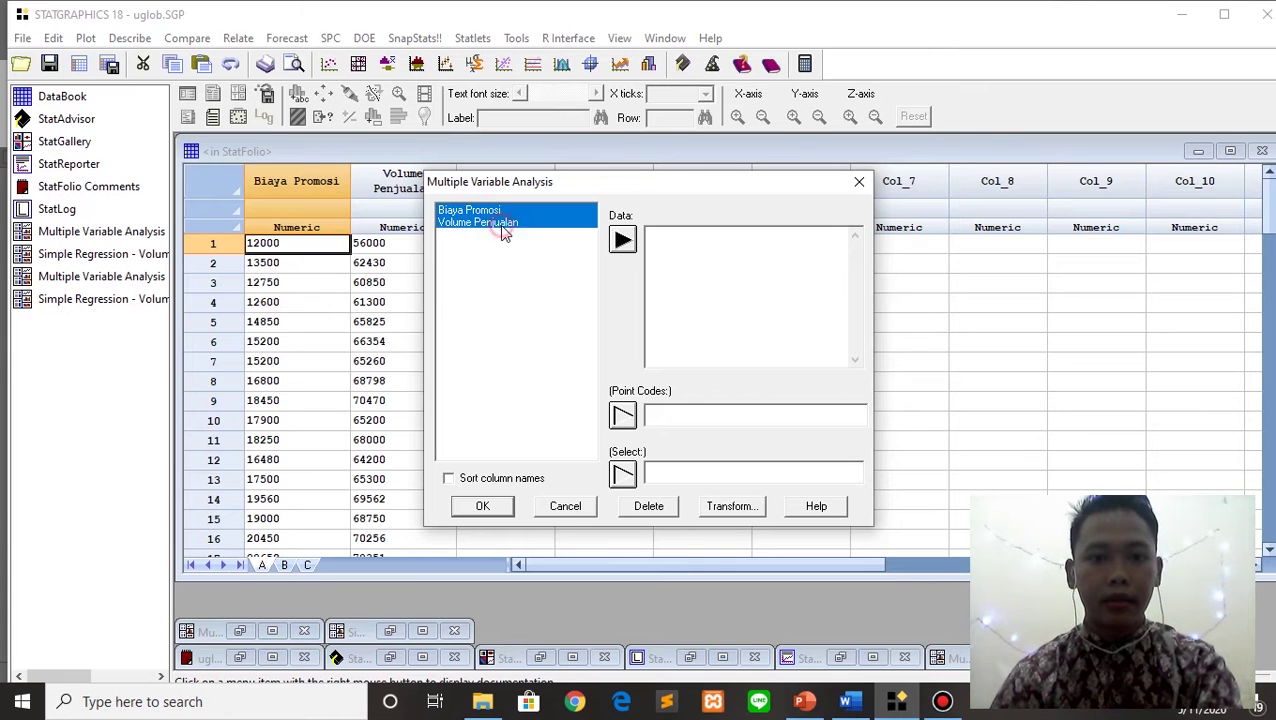
left_click(622, 241)
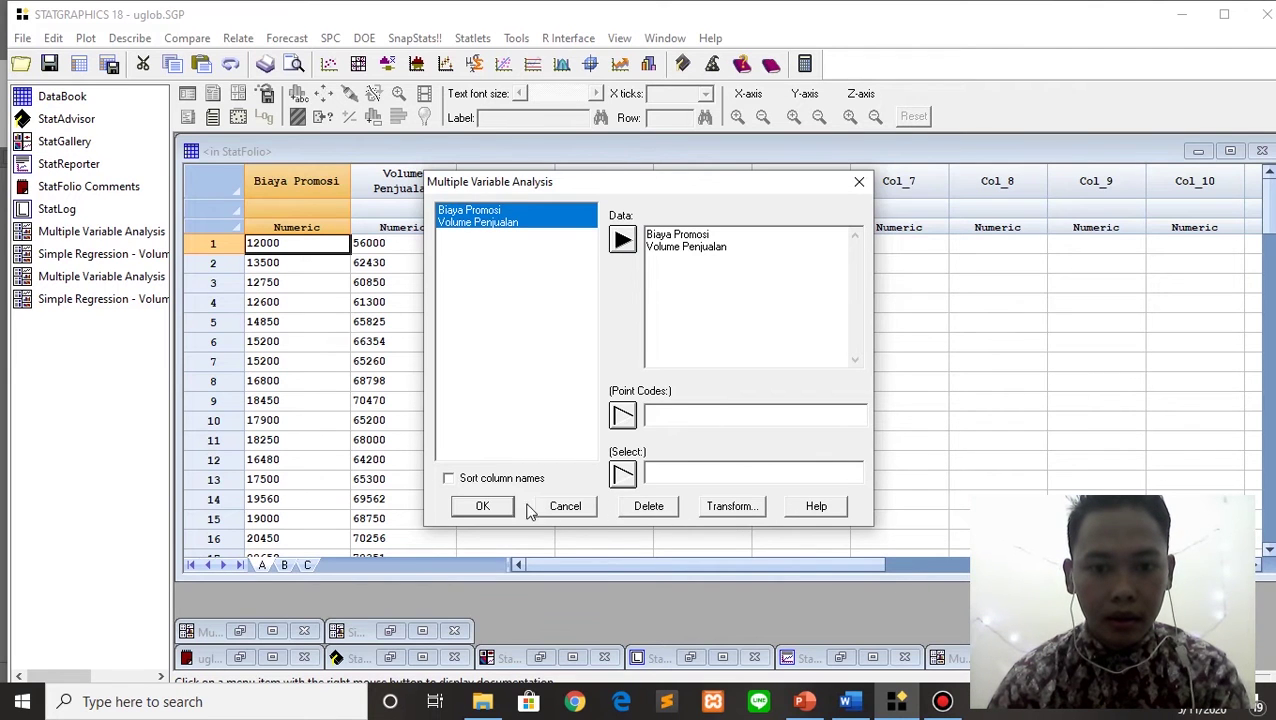
Step: Run the analysis with Complete Cases Only and output just the Correlations table
left_click(494, 505)
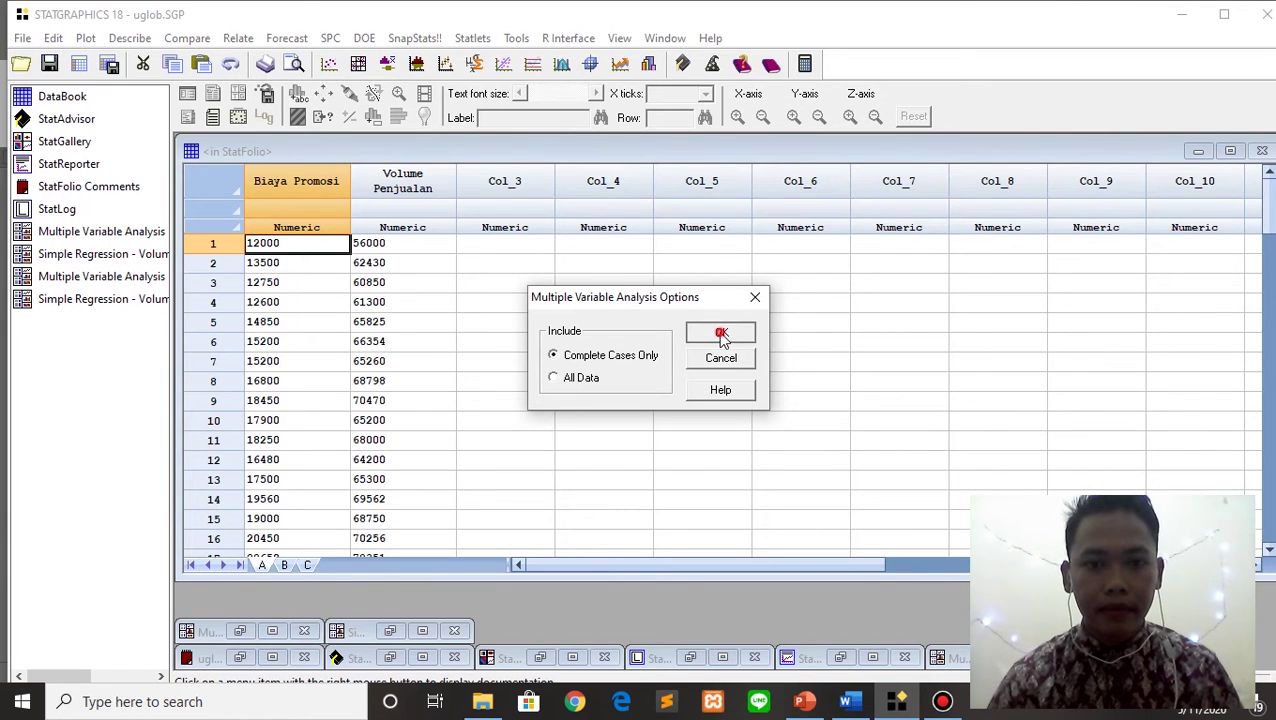
left_click(721, 336)
left_click(358, 297)
left_click(358, 319)
left_click(625, 297)
left_click(916, 285)
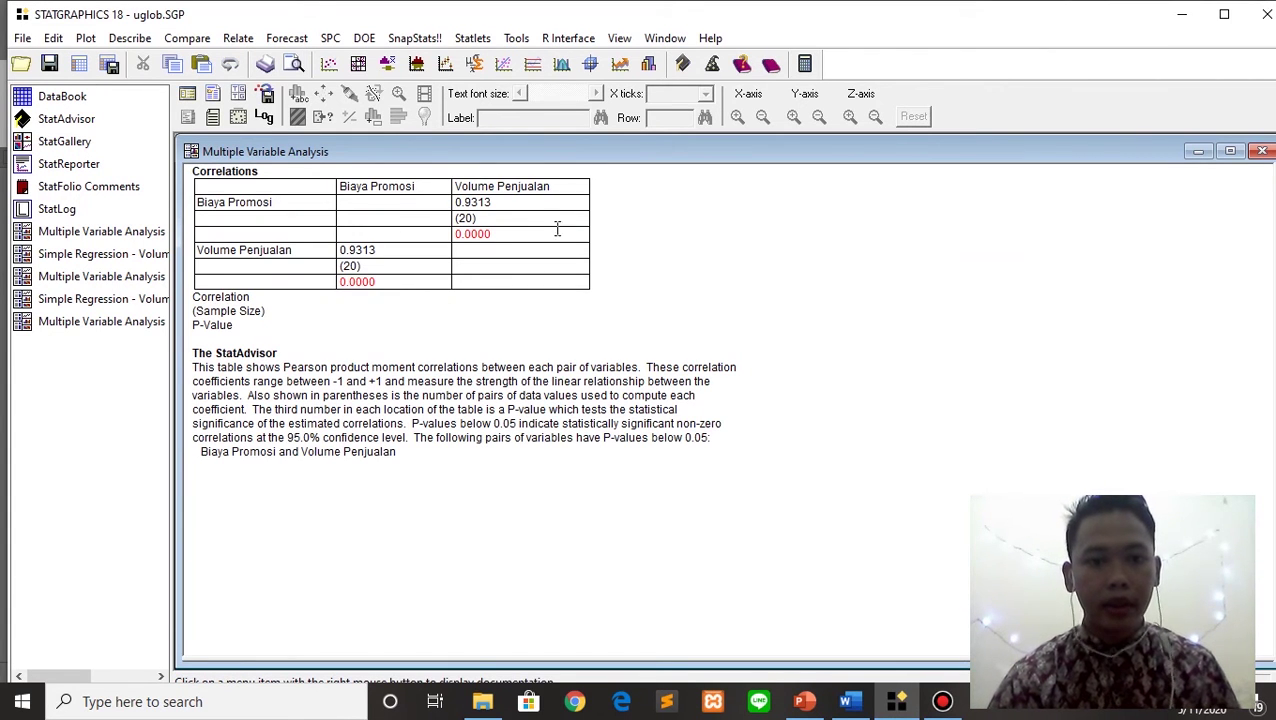
Step: Switch to the Word report and compare its correlation figure with the analysis output
left_click(848, 701)
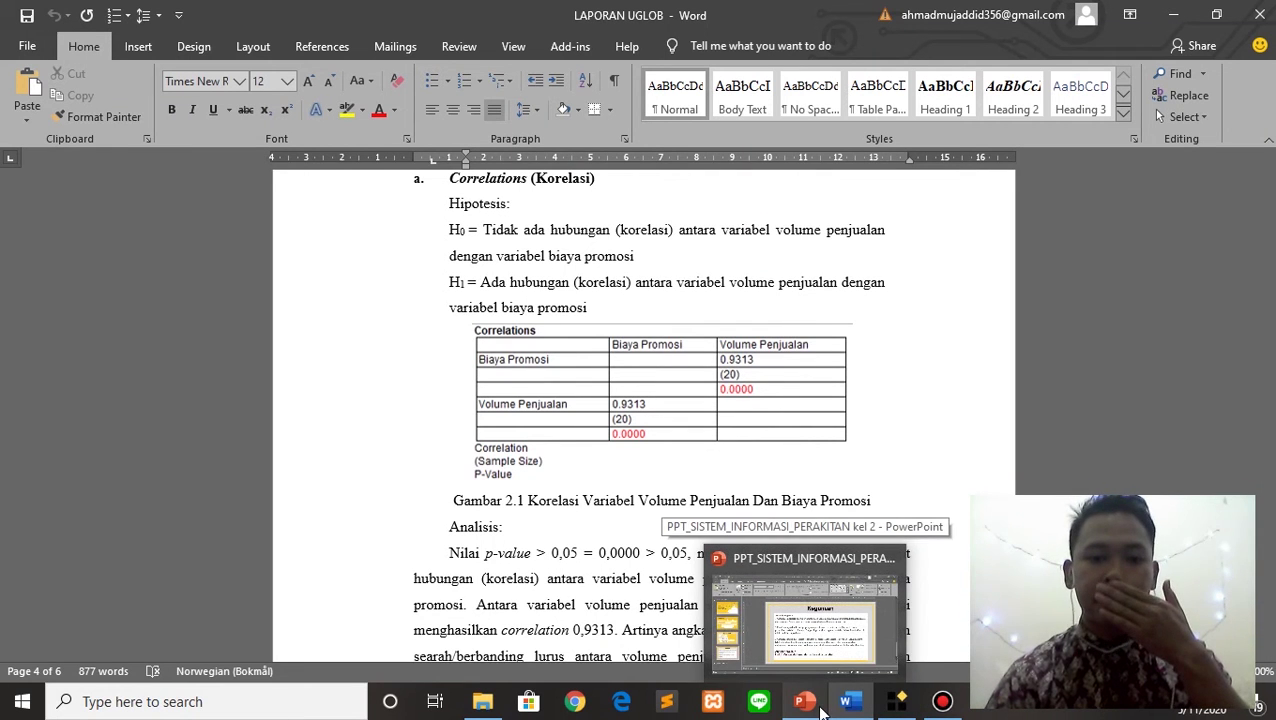
left_click(945, 702)
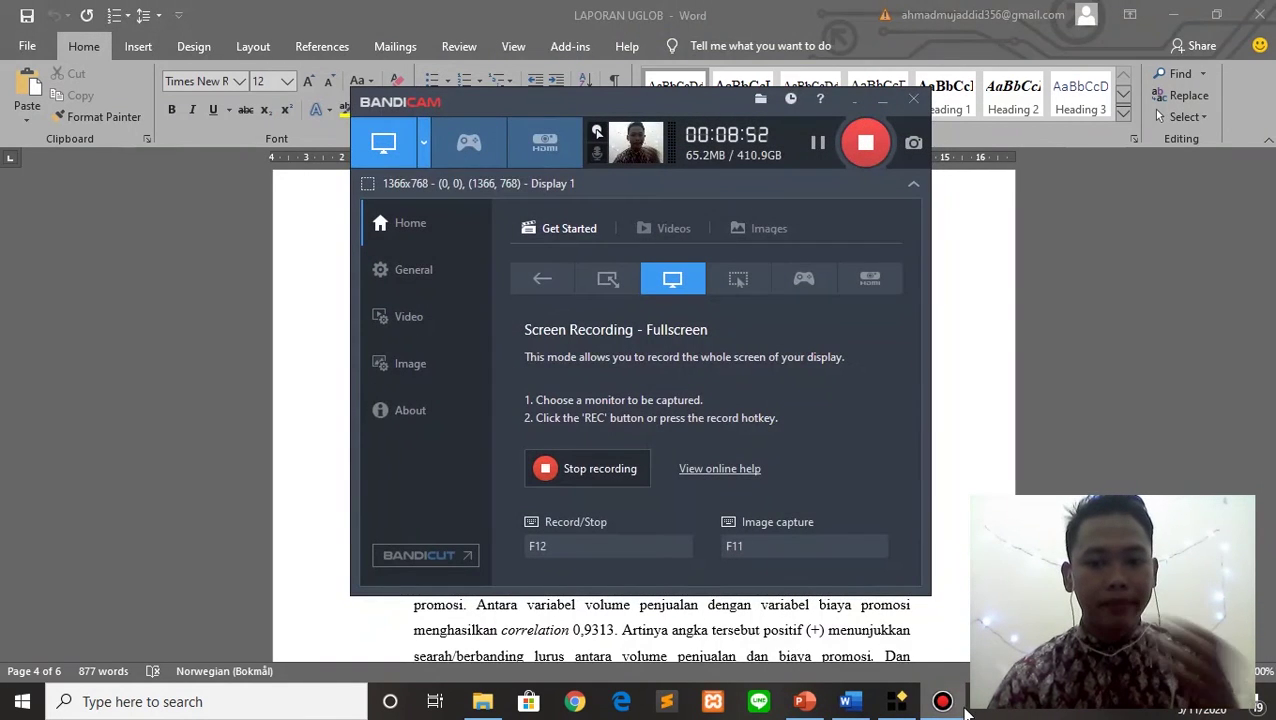
left_click(941, 704)
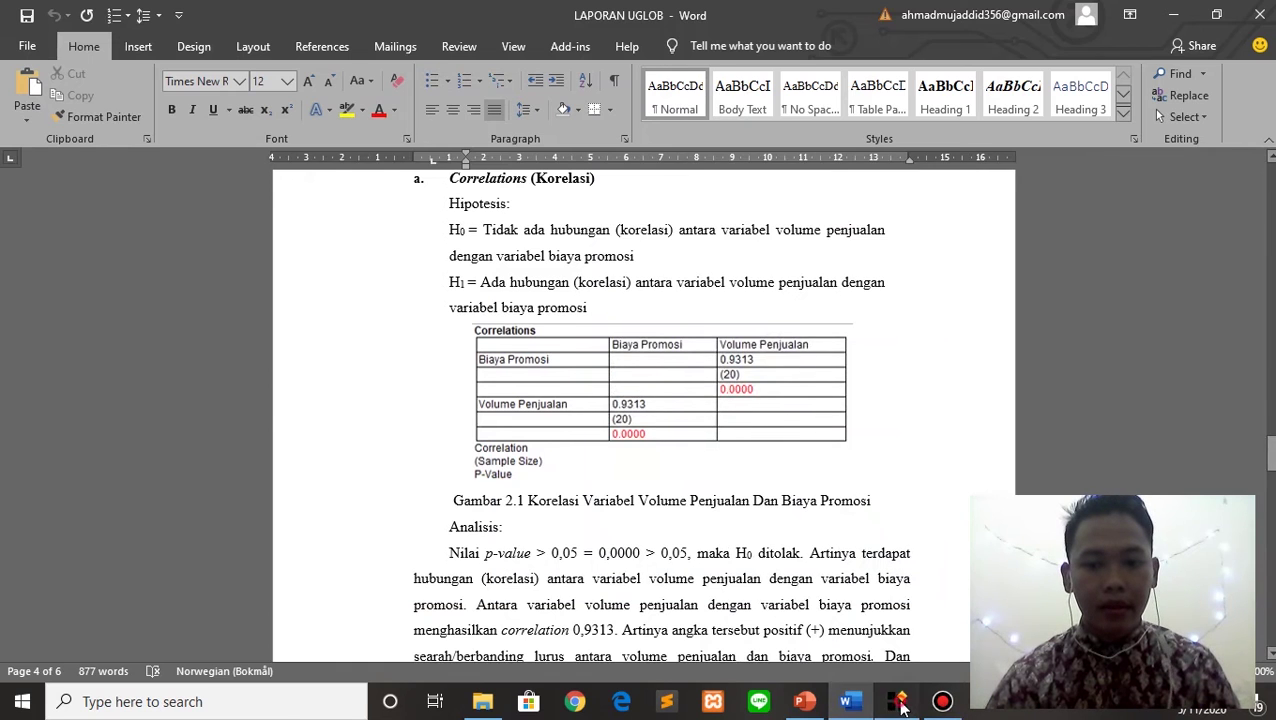
Step: Return to STATGRAPHICS 18 and delete the Multiple Variable Analysis containing the Correlations table
left_click(900, 703)
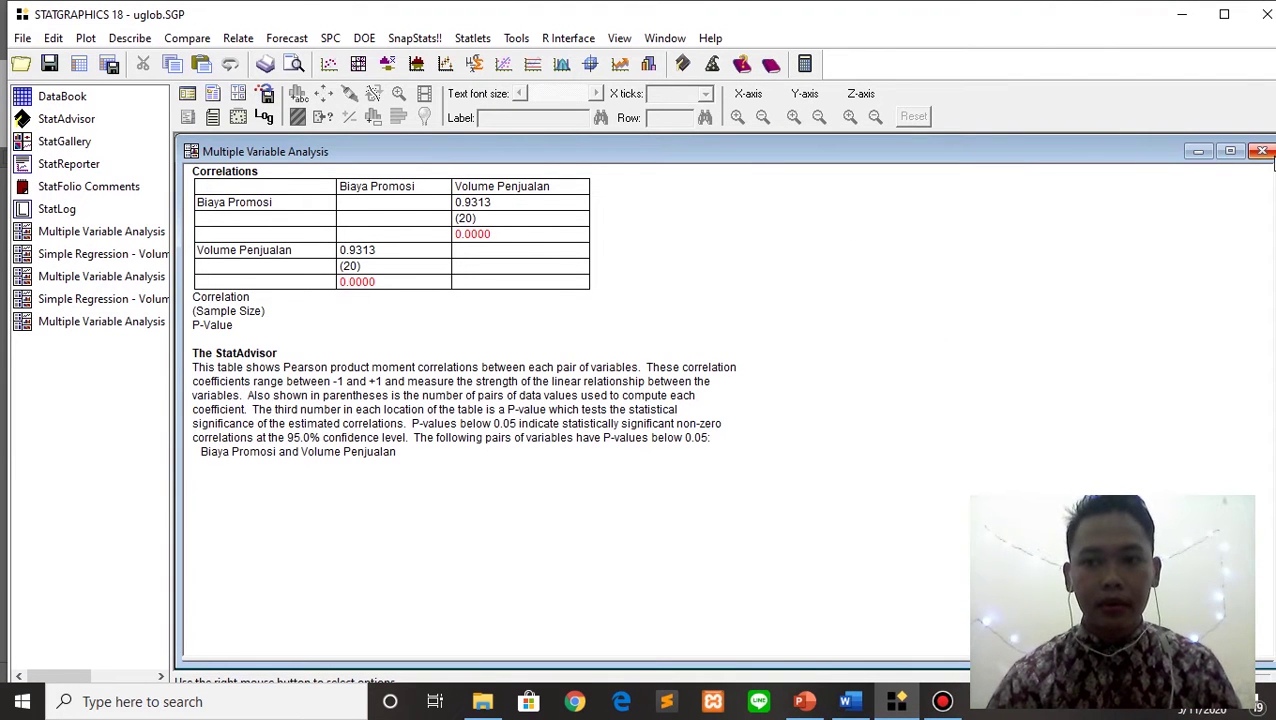
left_click(1262, 151)
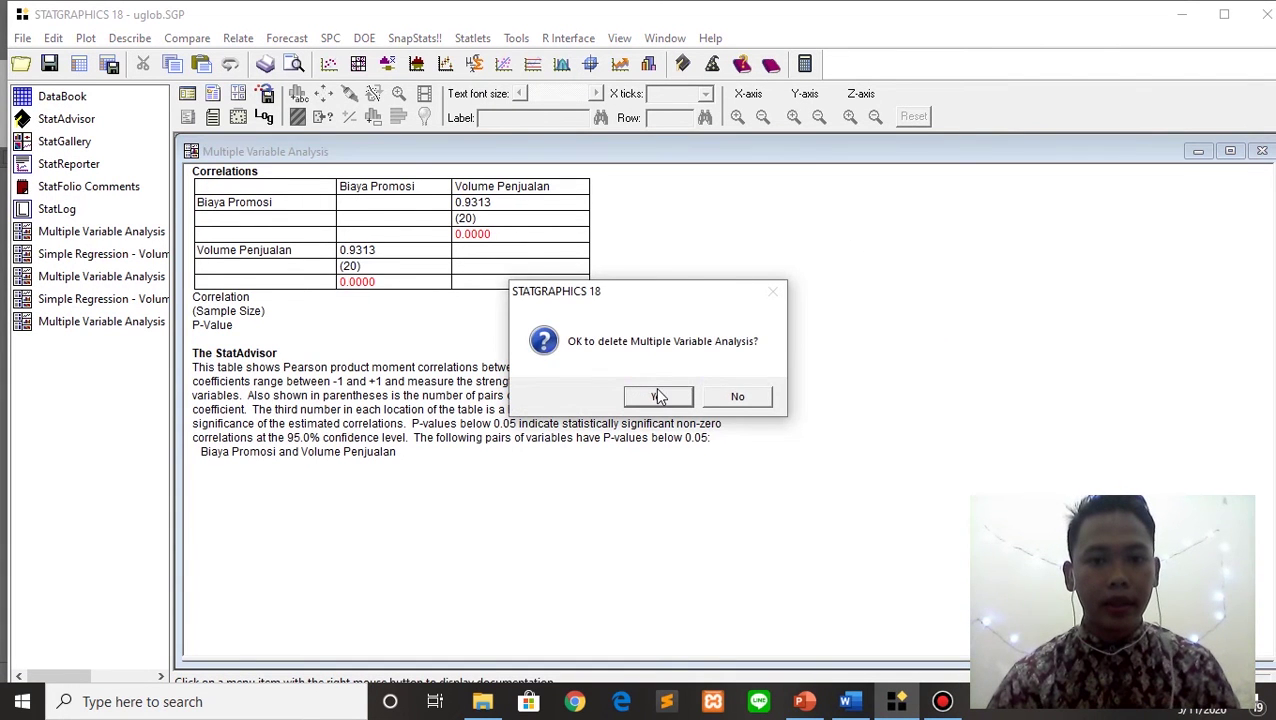
left_click(658, 397)
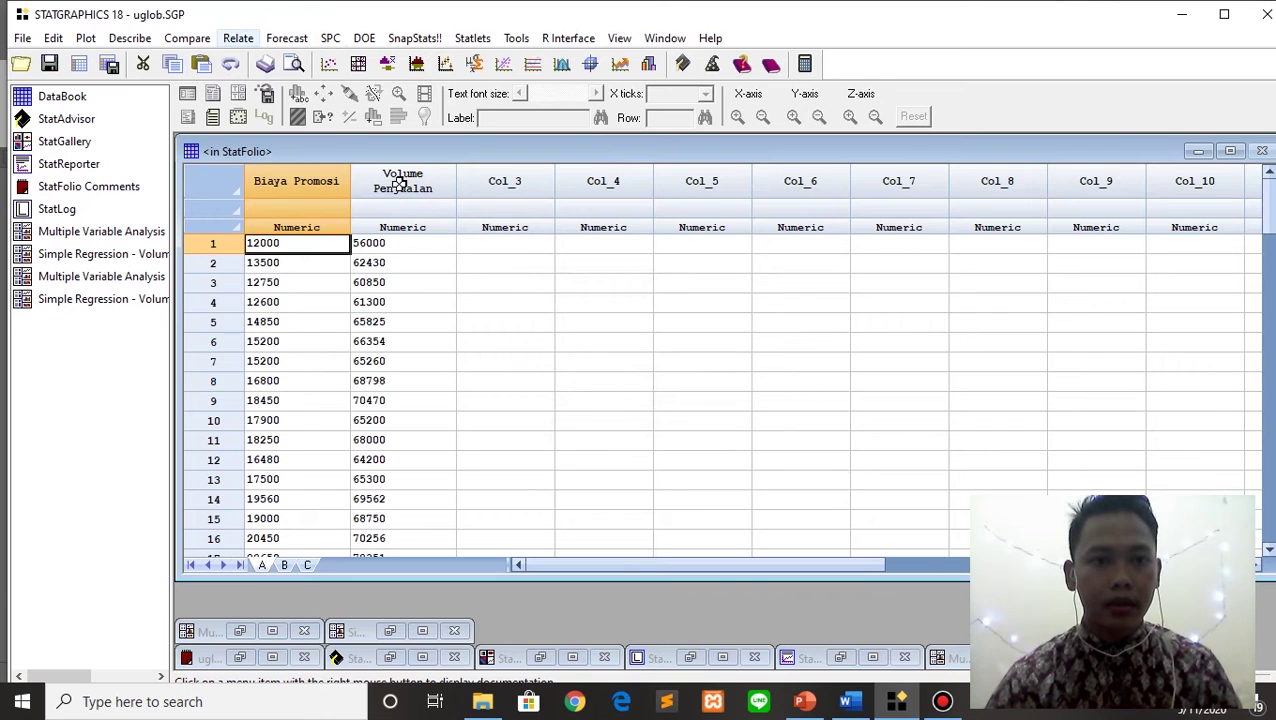
Step: Switch to the Word report and read the correlation analysis and the Coefficient part of the Regression (Regresi) section
left_click(898, 703)
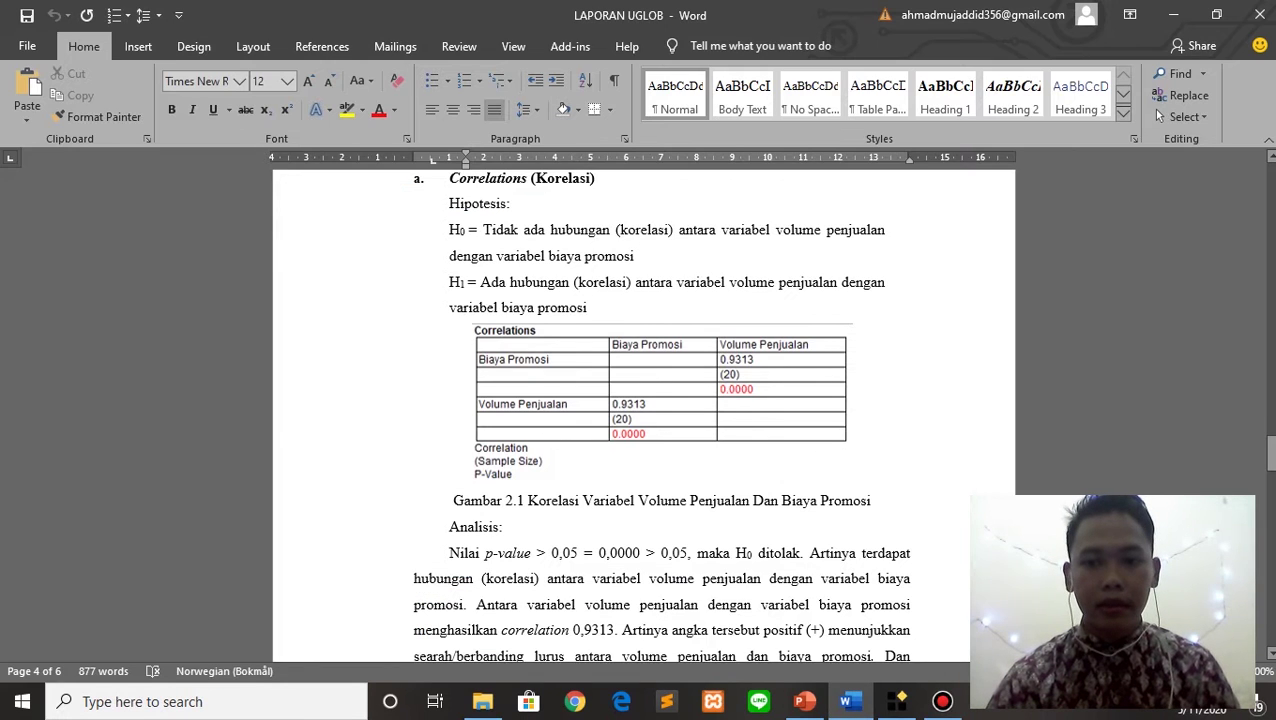
left_click_drag(1268, 450, 1271, 464)
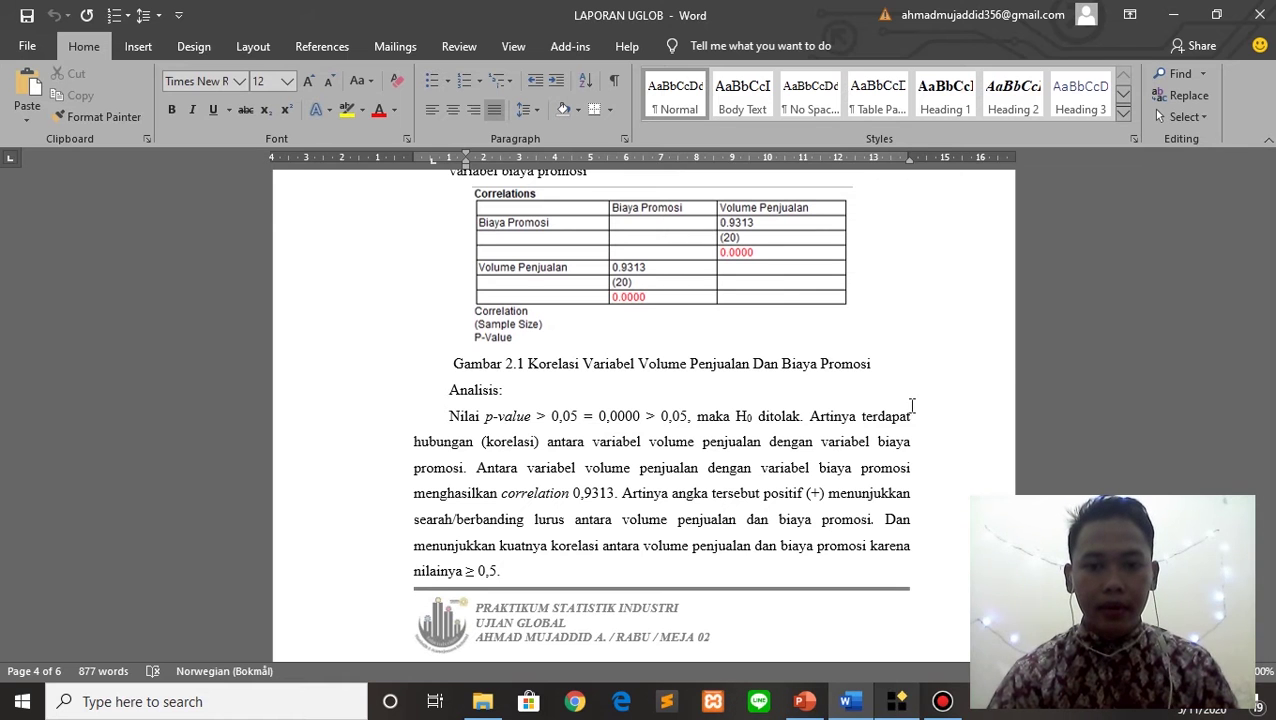
left_click_drag(1270, 465, 1270, 506)
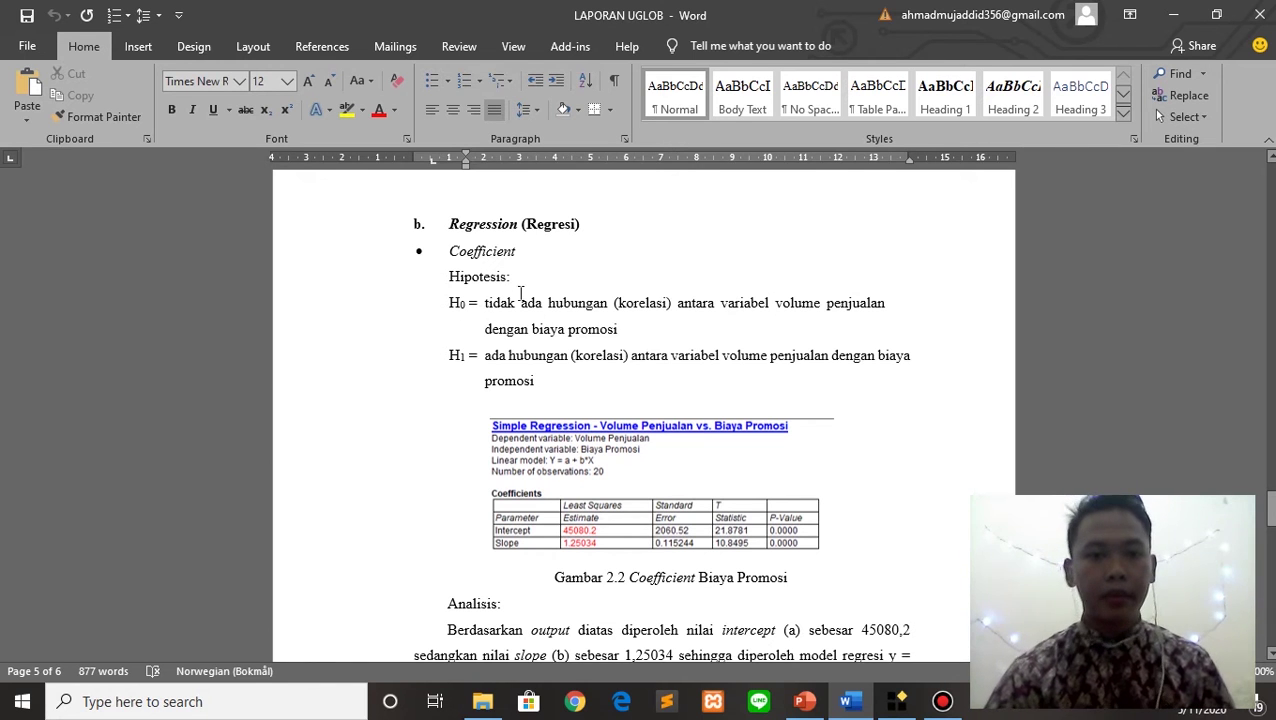
left_click(546, 310)
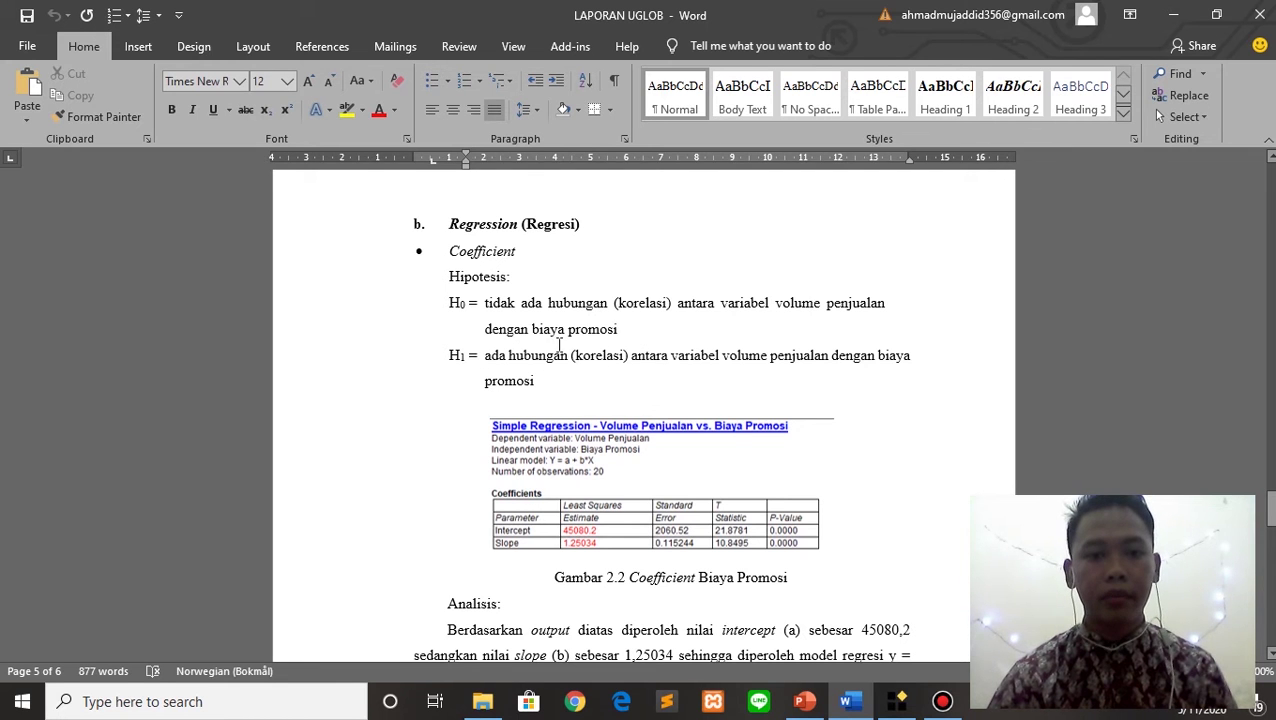
scroll(716, 325, "down", 3)
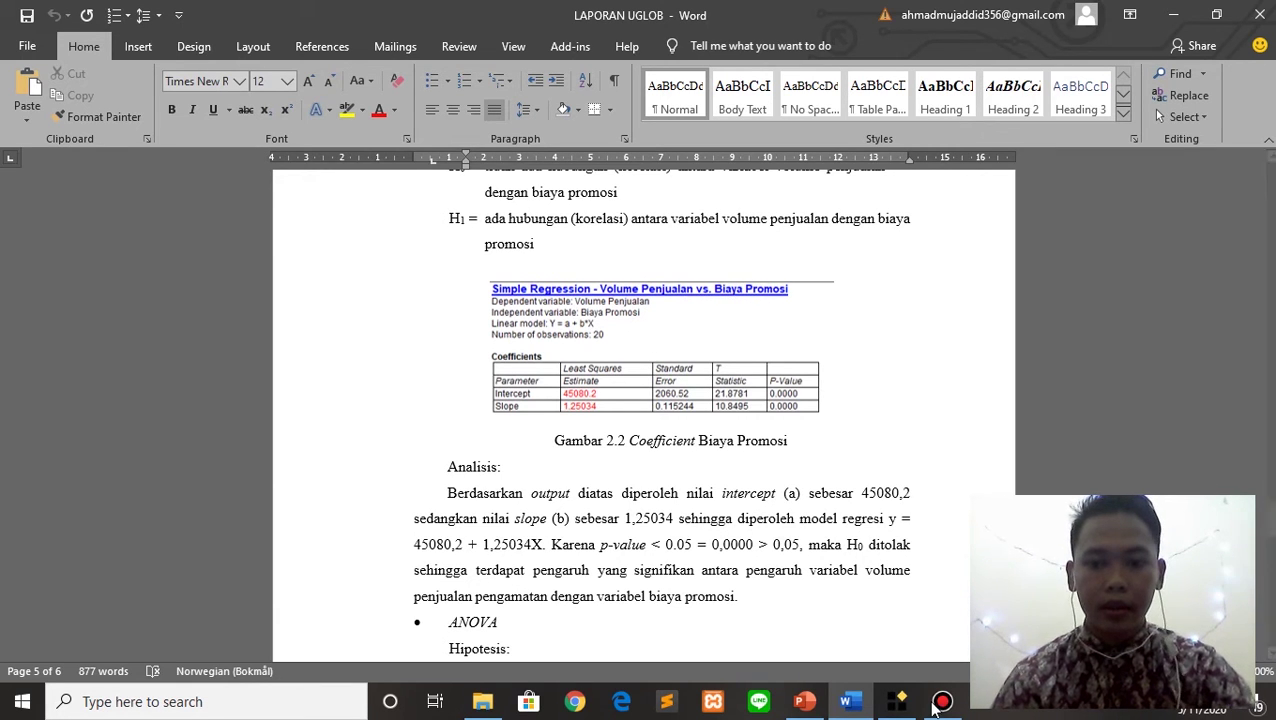
Step: Switch to STATGRAPHICS 18 and set up a Simple Regression with Volume Penjualan as Y and Biaya Promosi as X
left_click(897, 701)
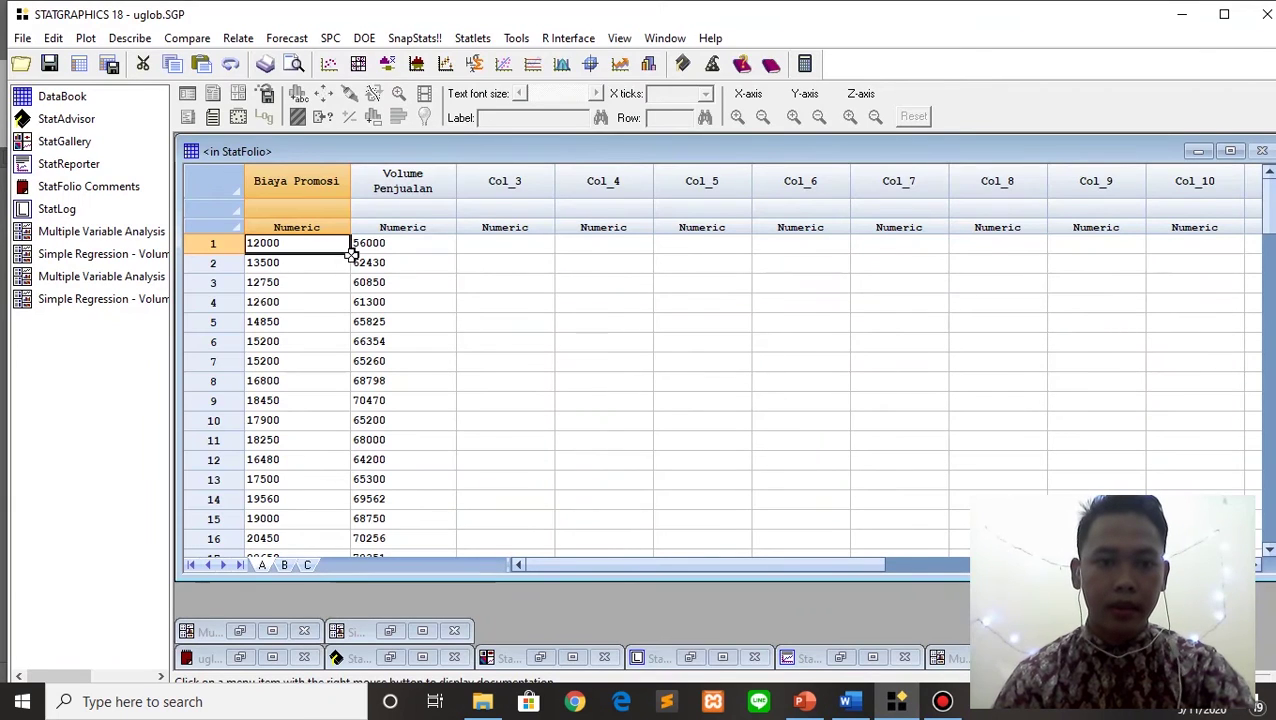
left_click(249, 42)
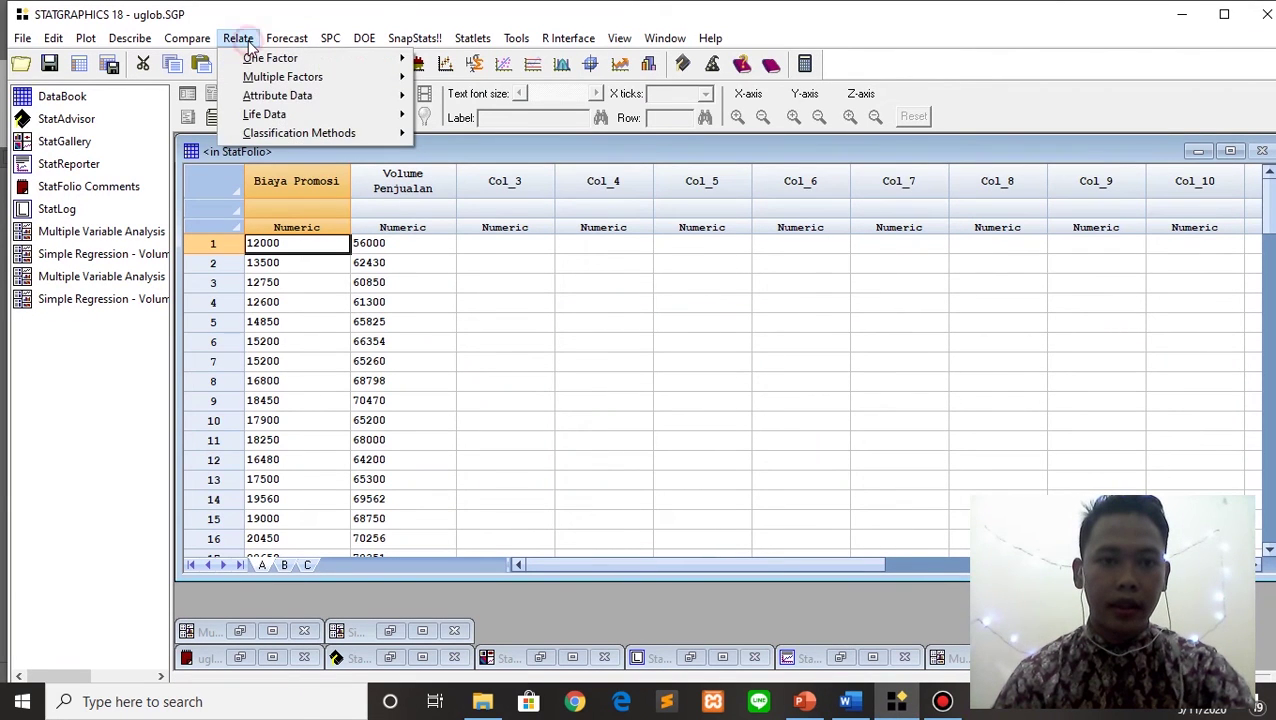
mouse_move(272, 64)
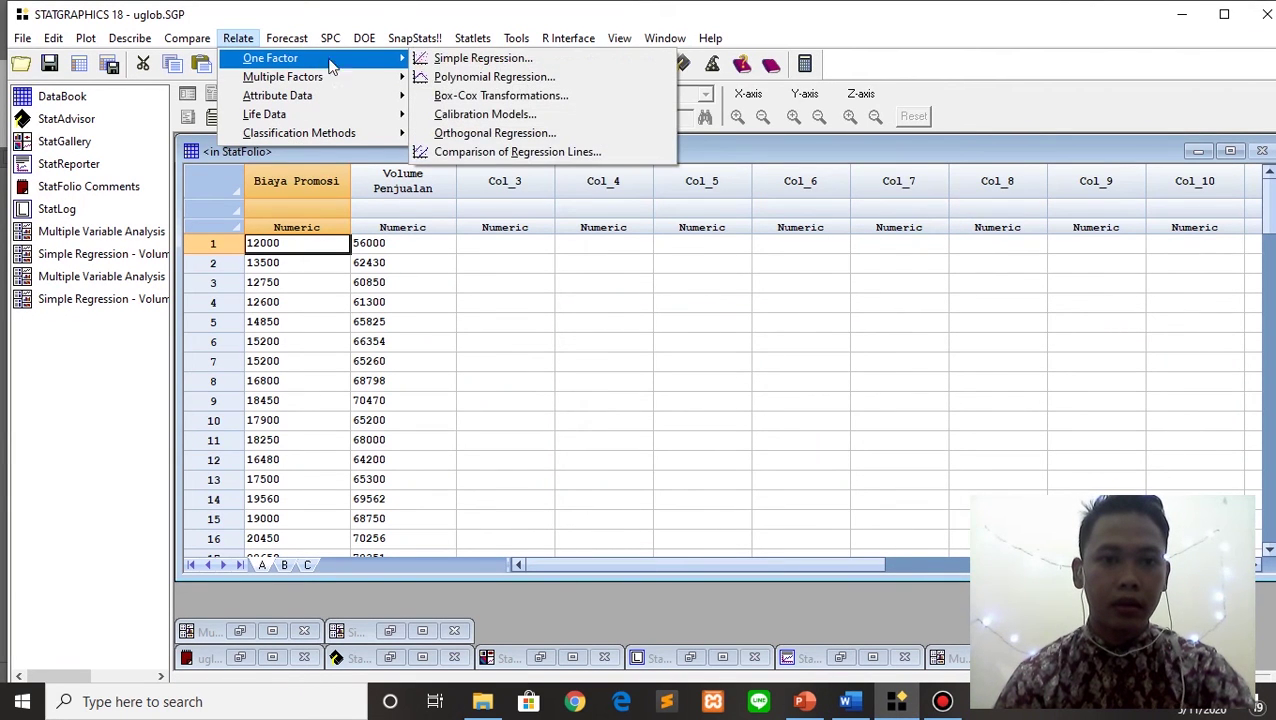
left_click(445, 60)
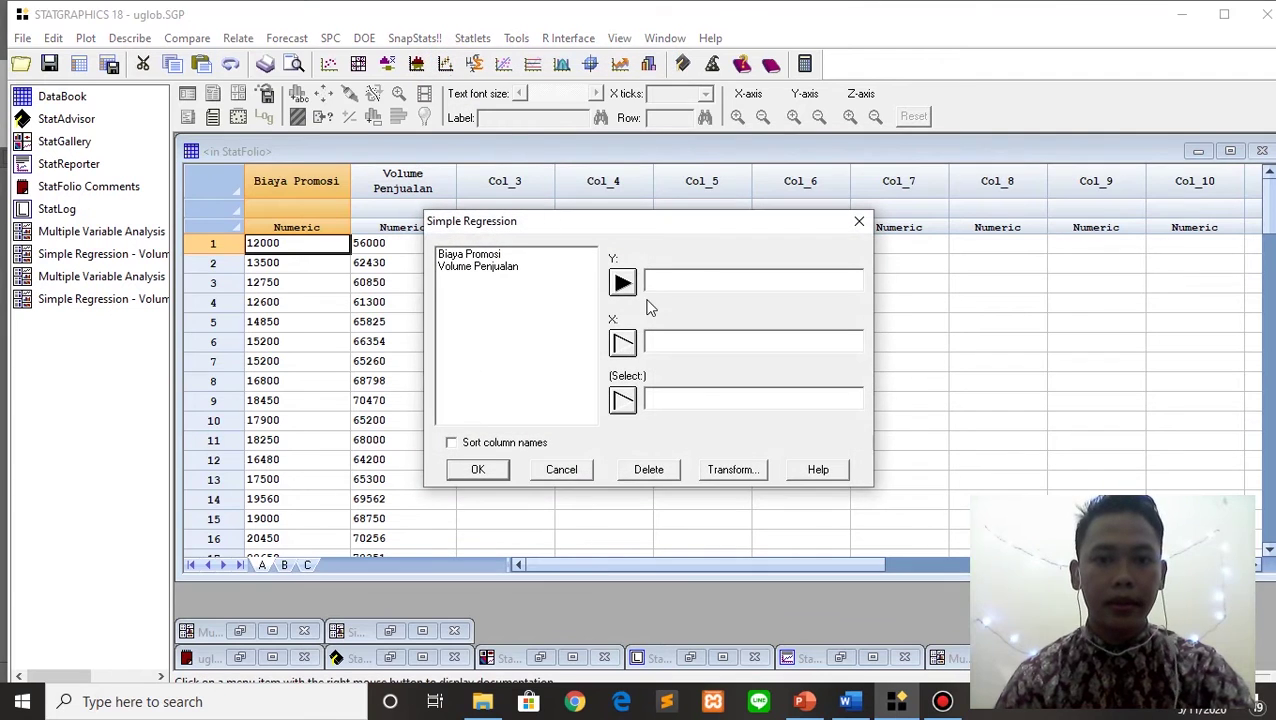
left_click(506, 268)
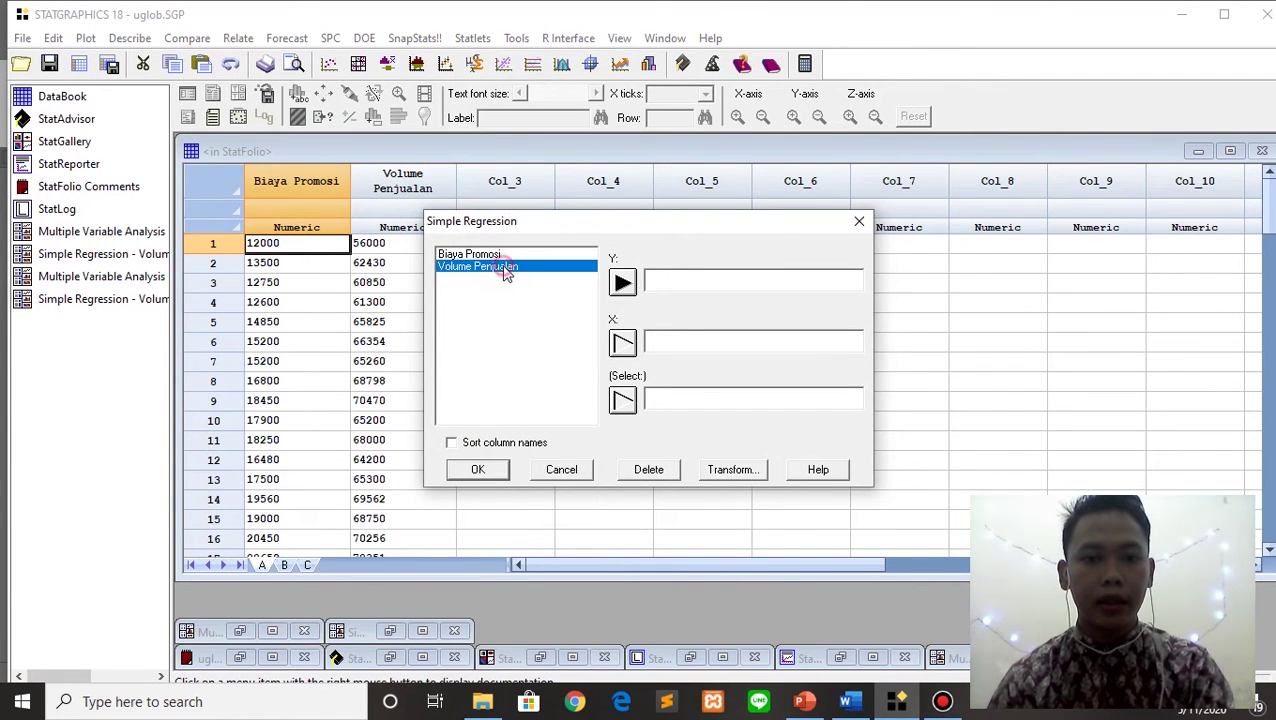
left_click(622, 284)
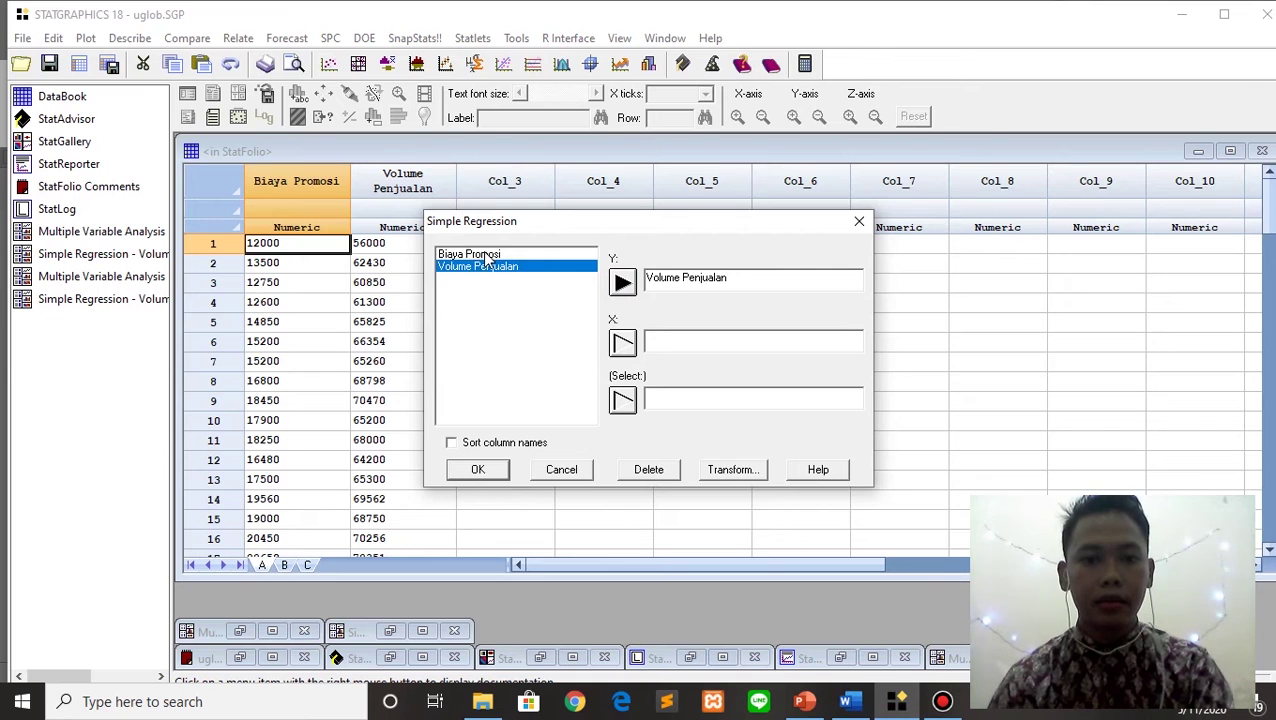
left_click(487, 256)
left_click(622, 343)
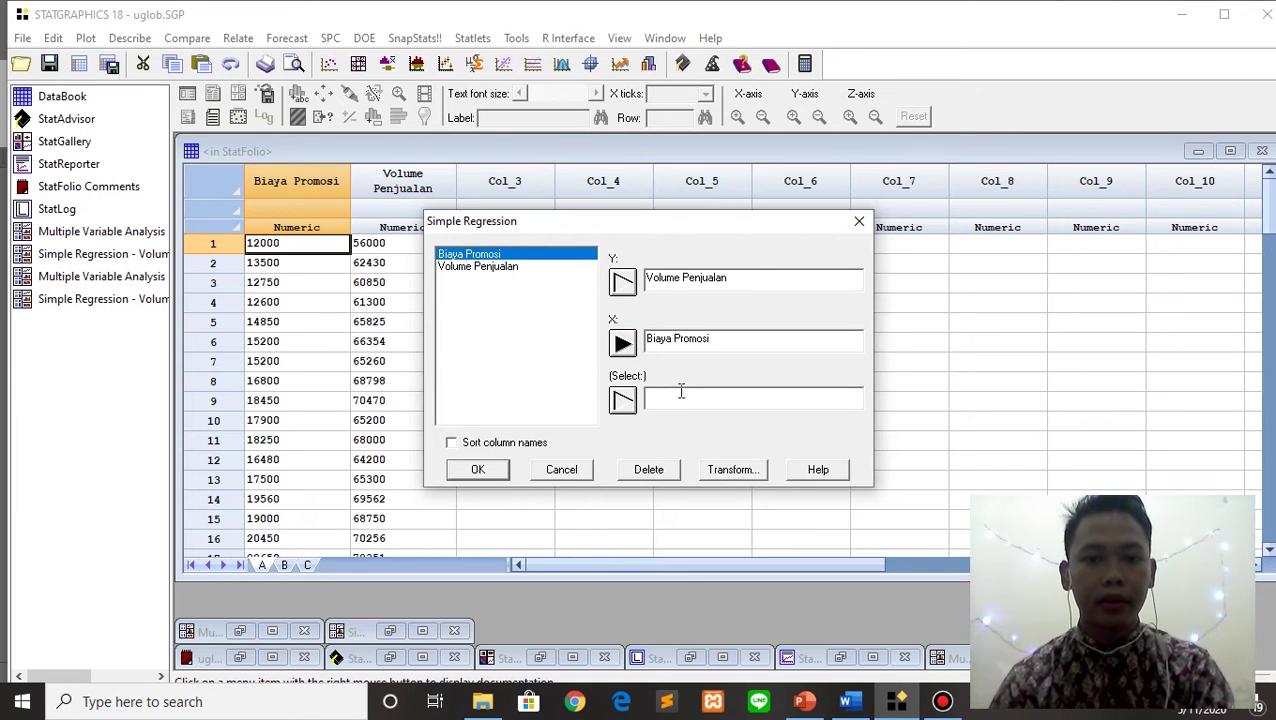
Step: Run the Simple Regression with only the Analysis Summary, leaving out Unusual Residuals, Plot of Fitted Model and Residuals versus X
left_click(490, 469)
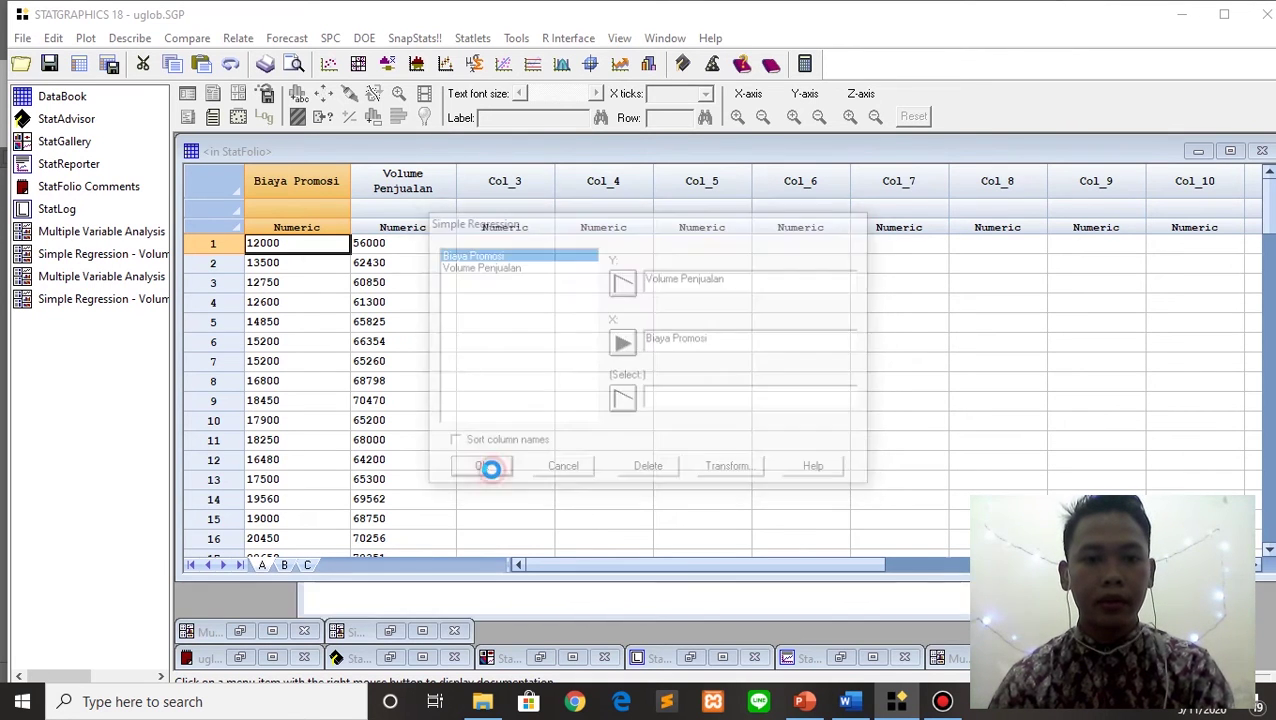
left_click(506, 478)
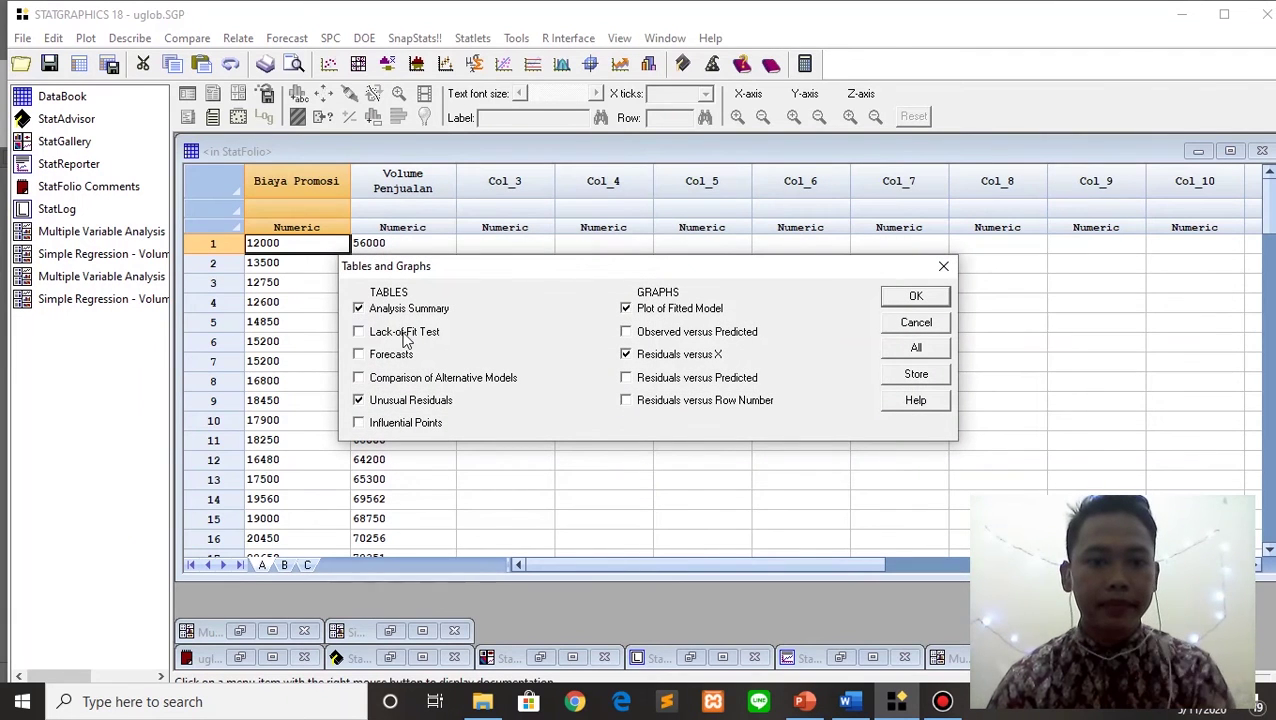
left_click(358, 400)
left_click(626, 308)
left_click(626, 354)
left_click(914, 299)
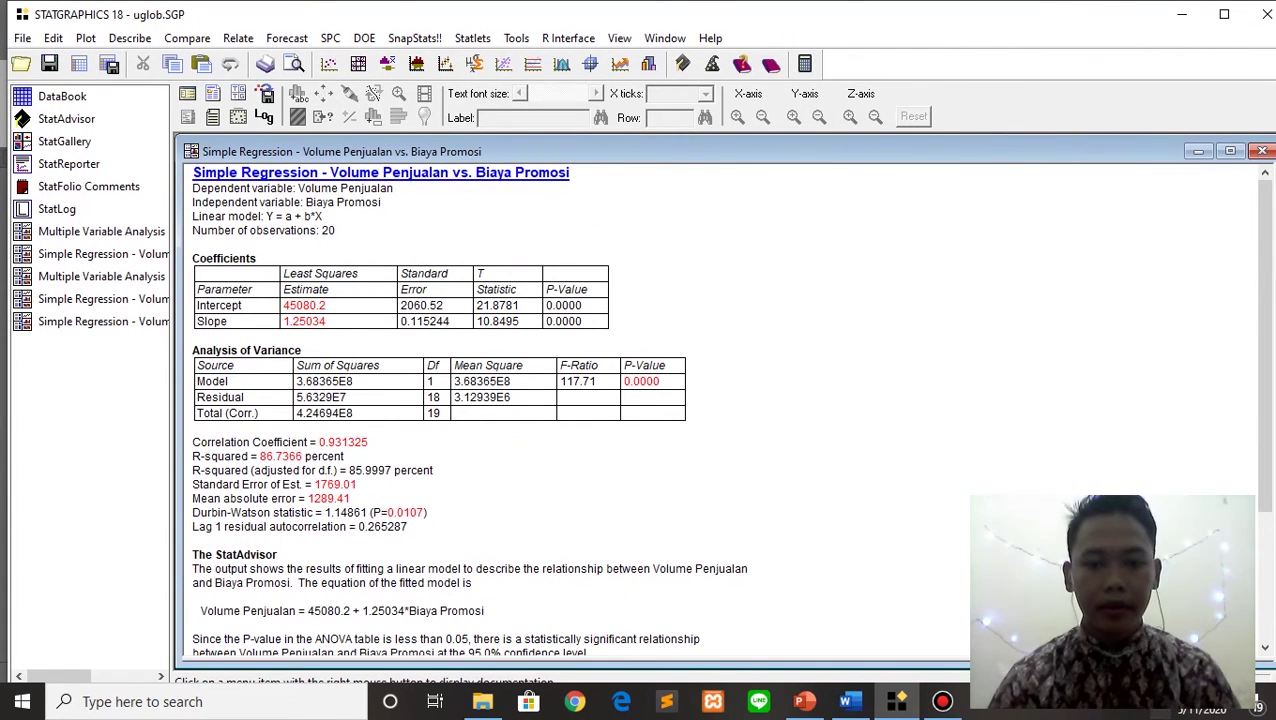
Step: Compare the Coefficients figure in the Word report with the STATGRAPHICS regression output and read its written analysis
left_click(850, 703)
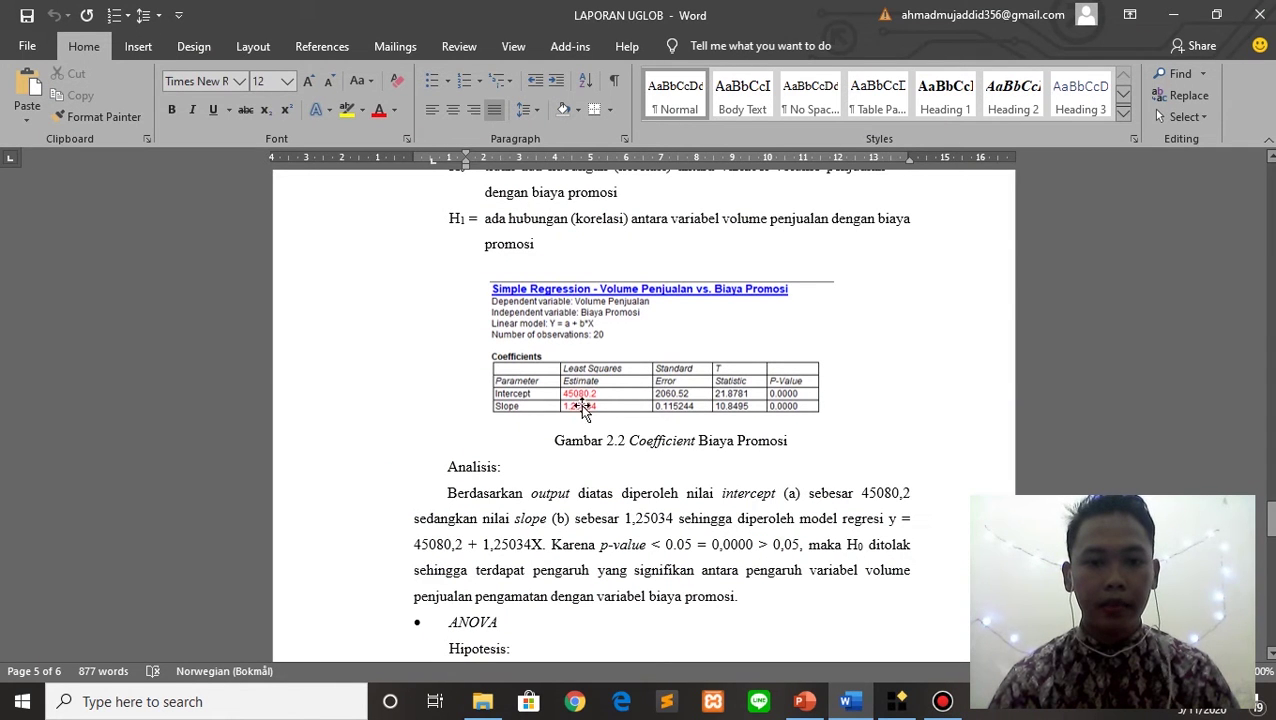
left_click(897, 701)
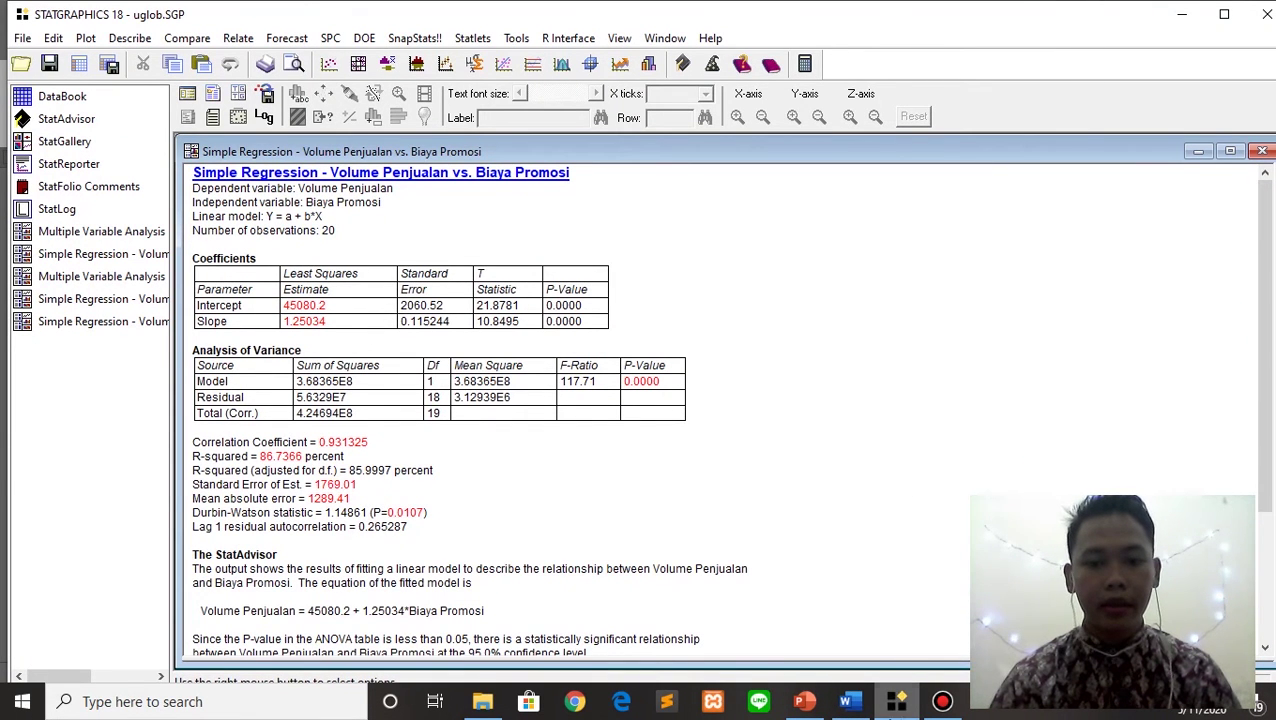
left_click(744, 560)
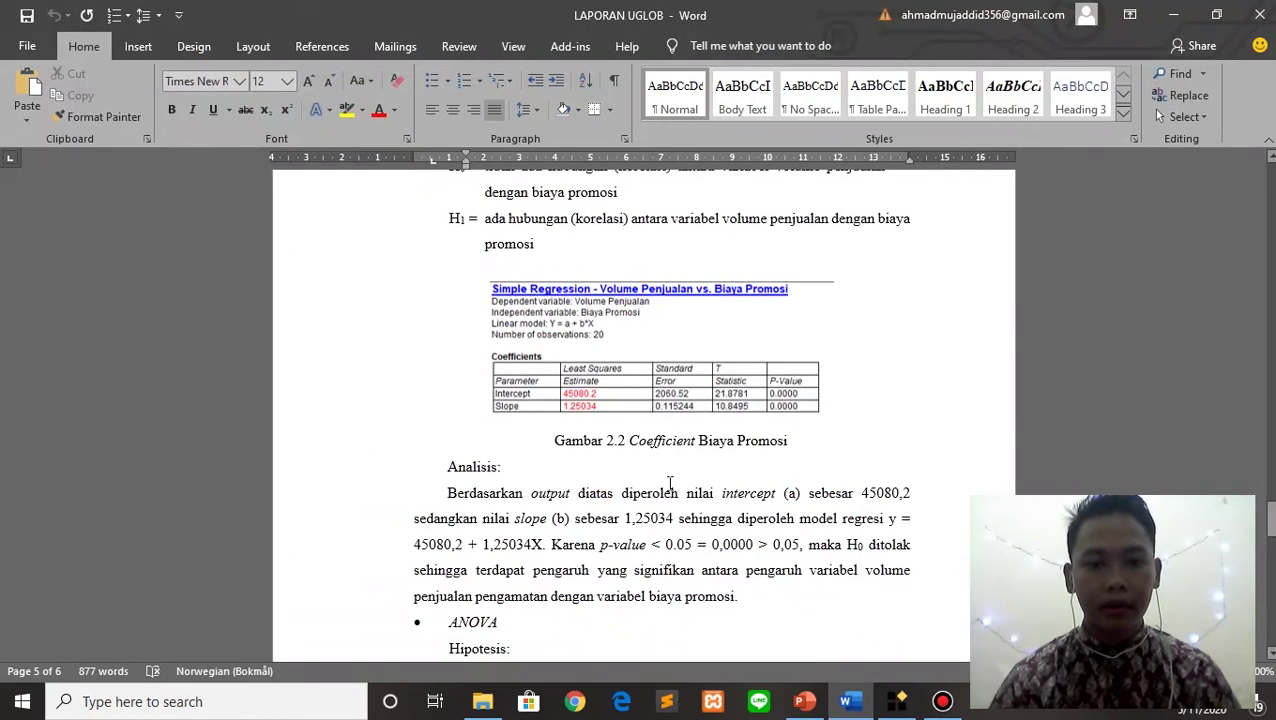
scroll(1270, 568, "down", 2)
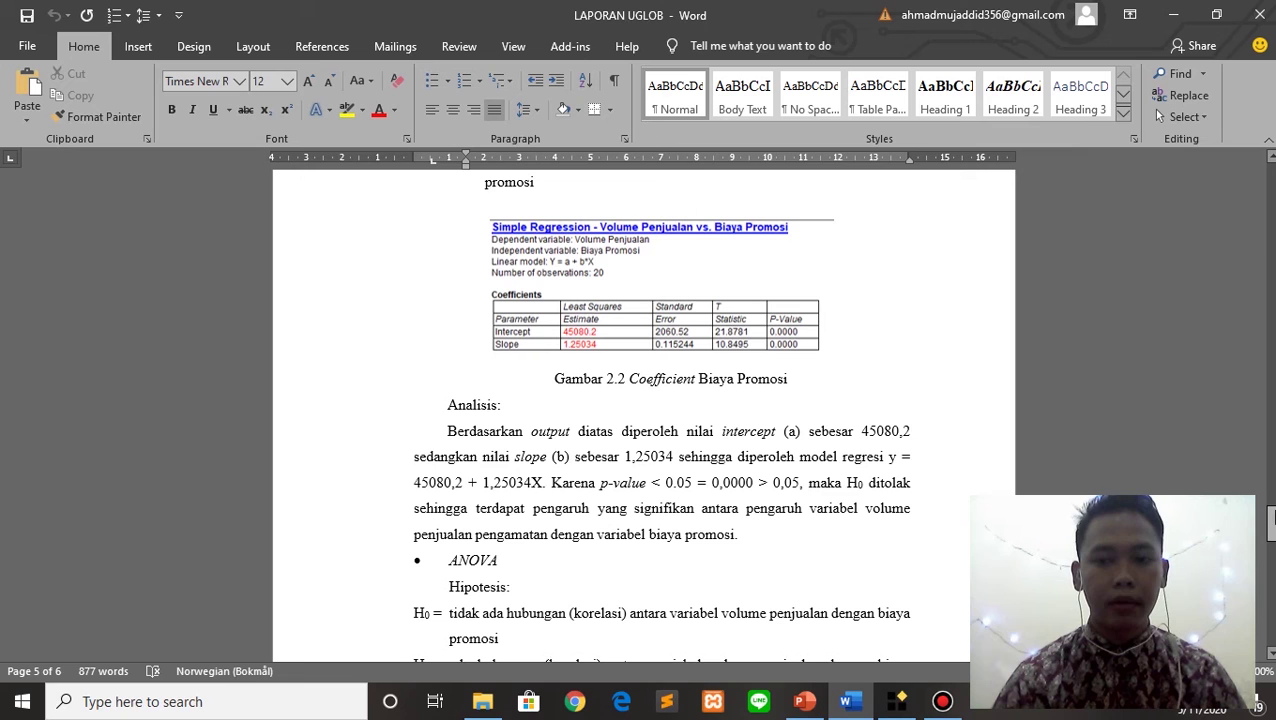
Step: Find the ANOVA section of the Word report and compare its Analysis of Variance table with the STATGRAPHICS output
scroll(1270, 520, "down", 1)
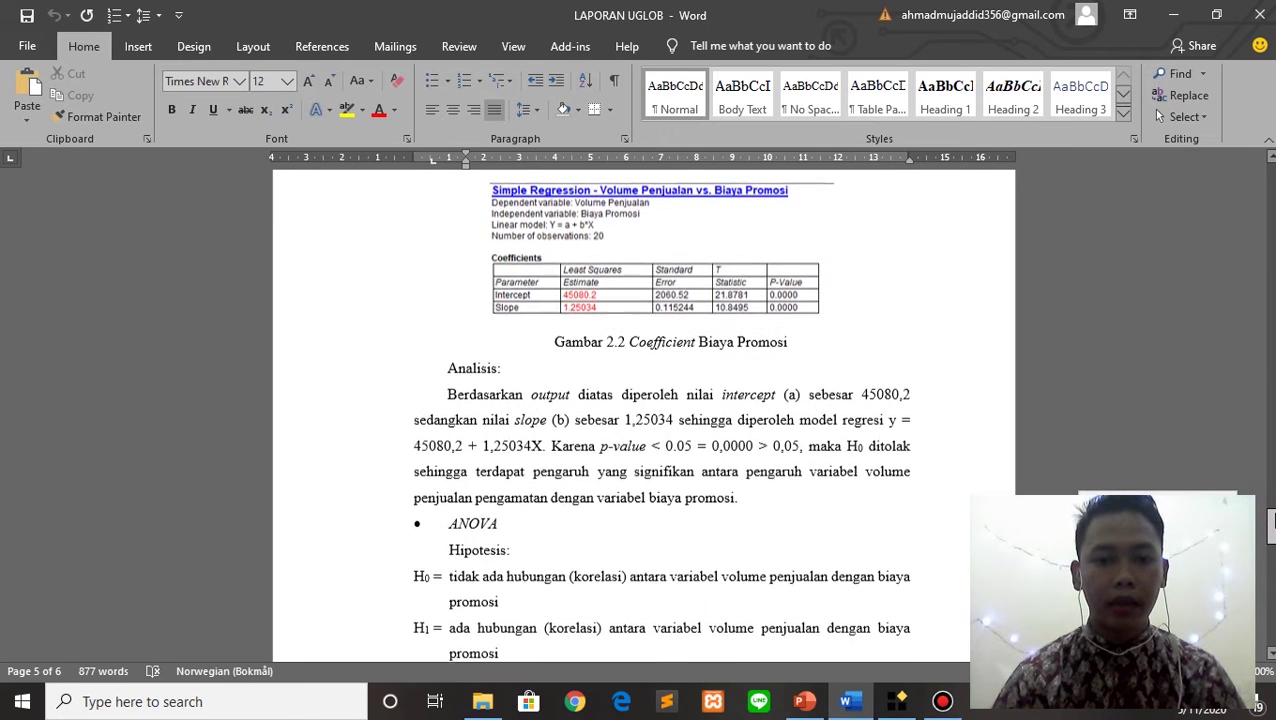
scroll(1270, 523, "down", 2)
left_click_drag(1270, 531, 1270, 545)
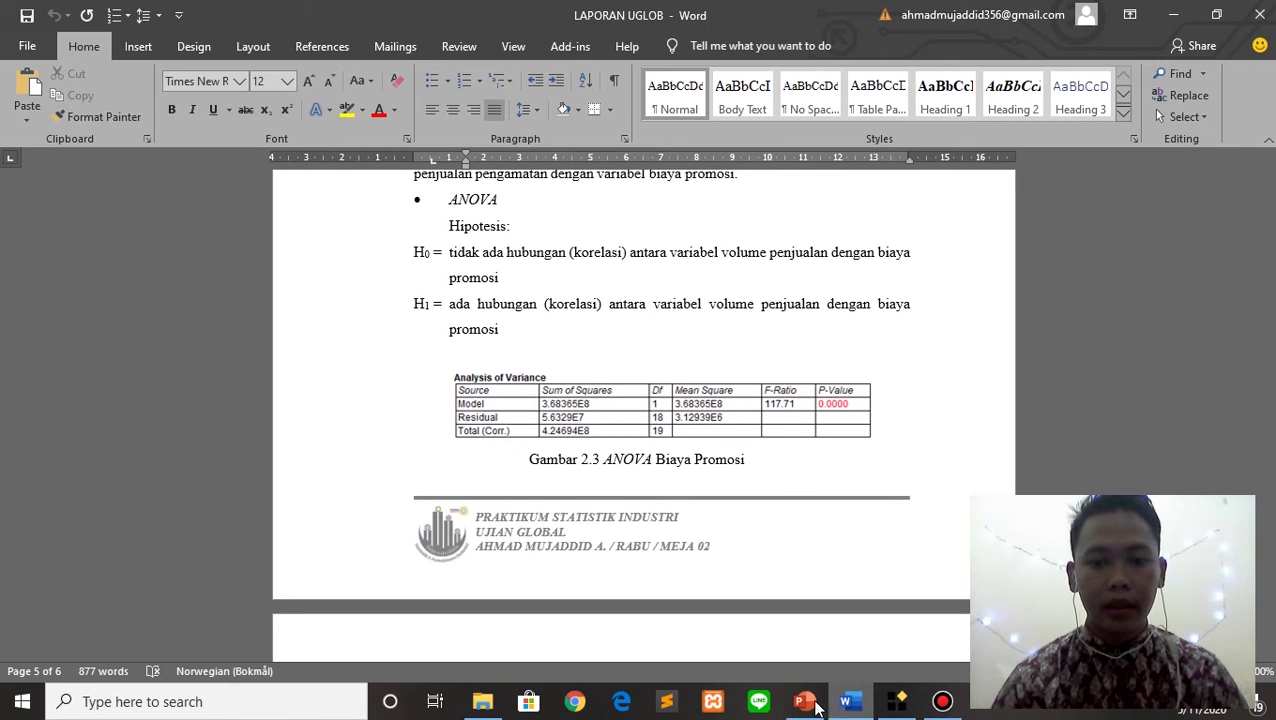
left_click(897, 702)
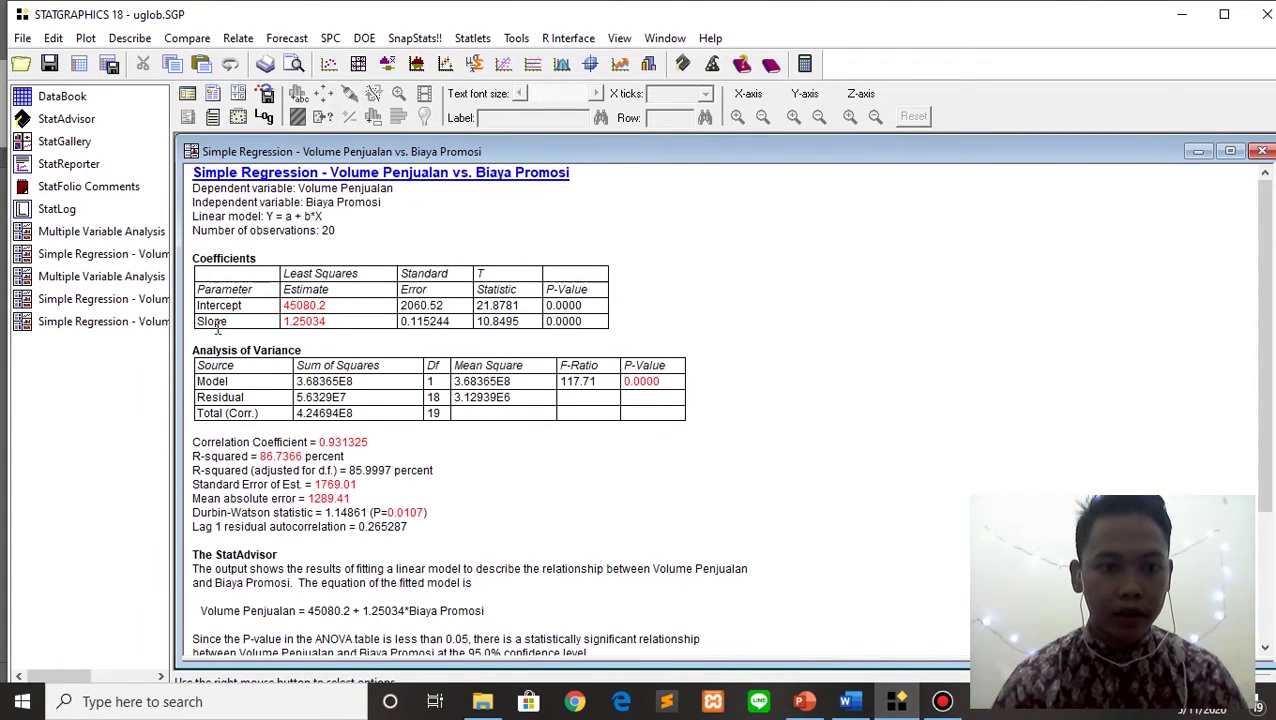
left_click(850, 701)
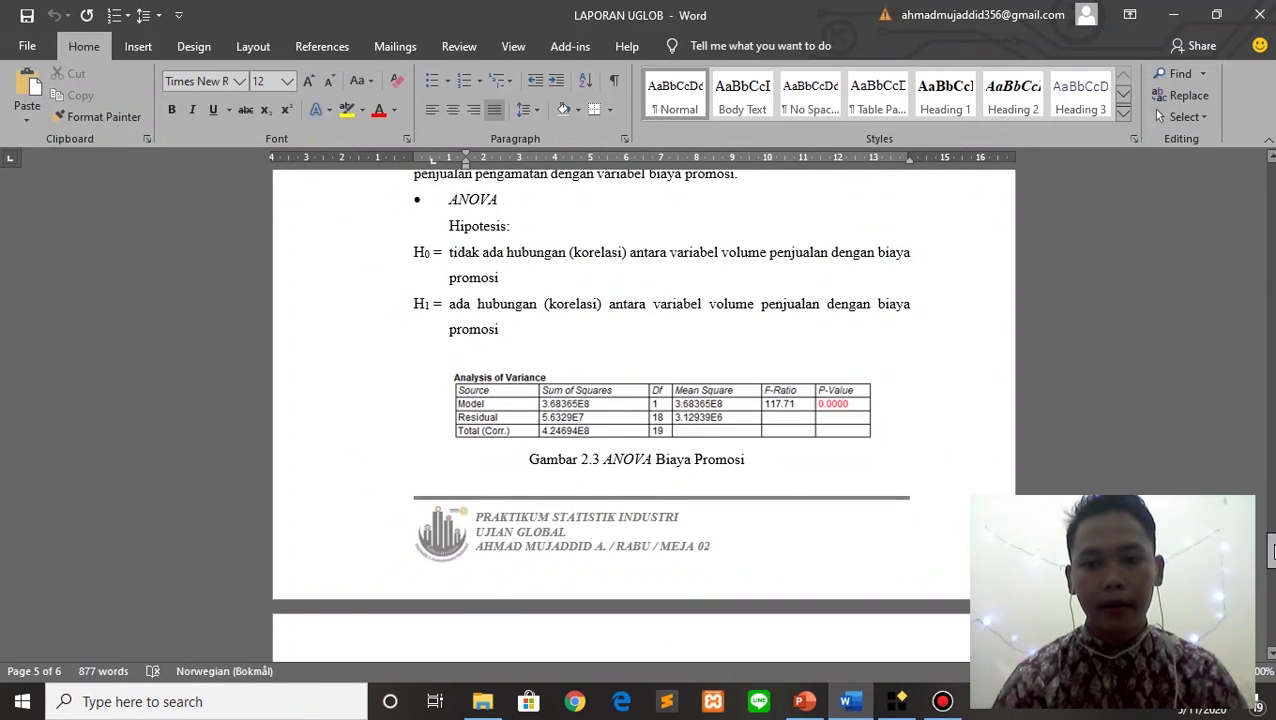
Step: Read the ANOVA analysis and the Model Summary section in the Word report
scroll(1272, 562, "down", 2)
scroll(1272, 562, "down", 5)
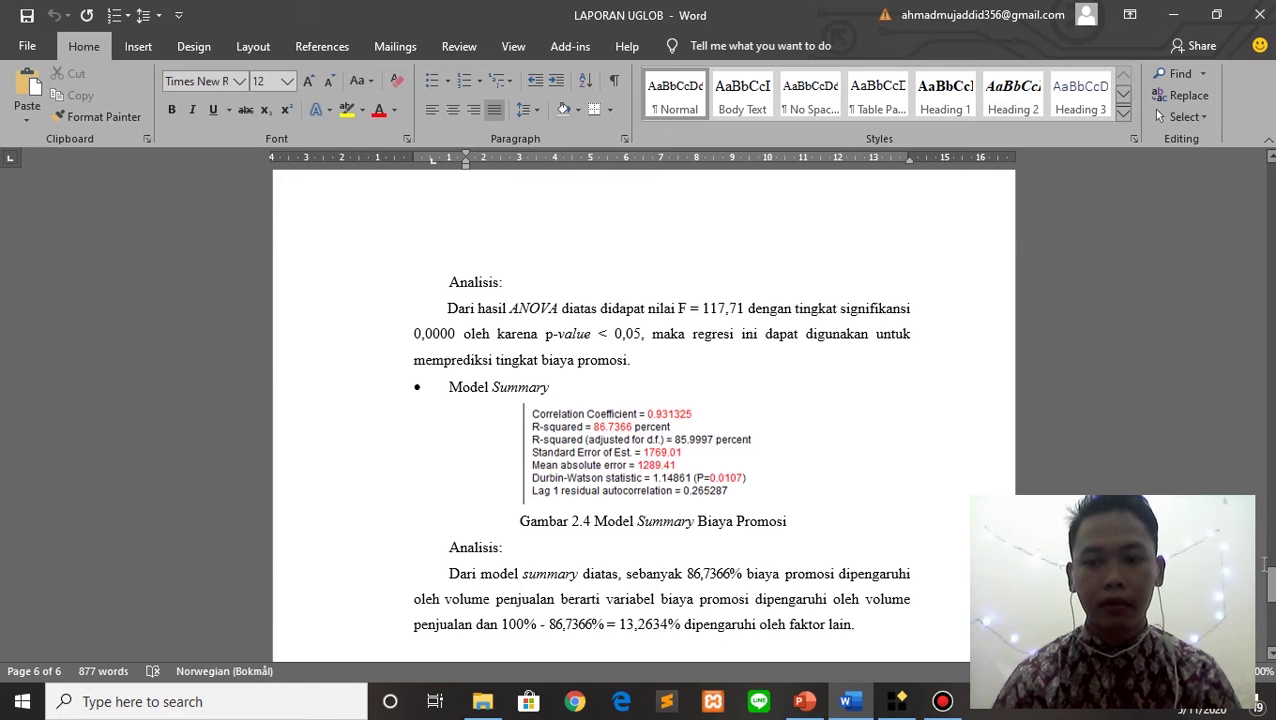
scroll(790, 336, "up", 5)
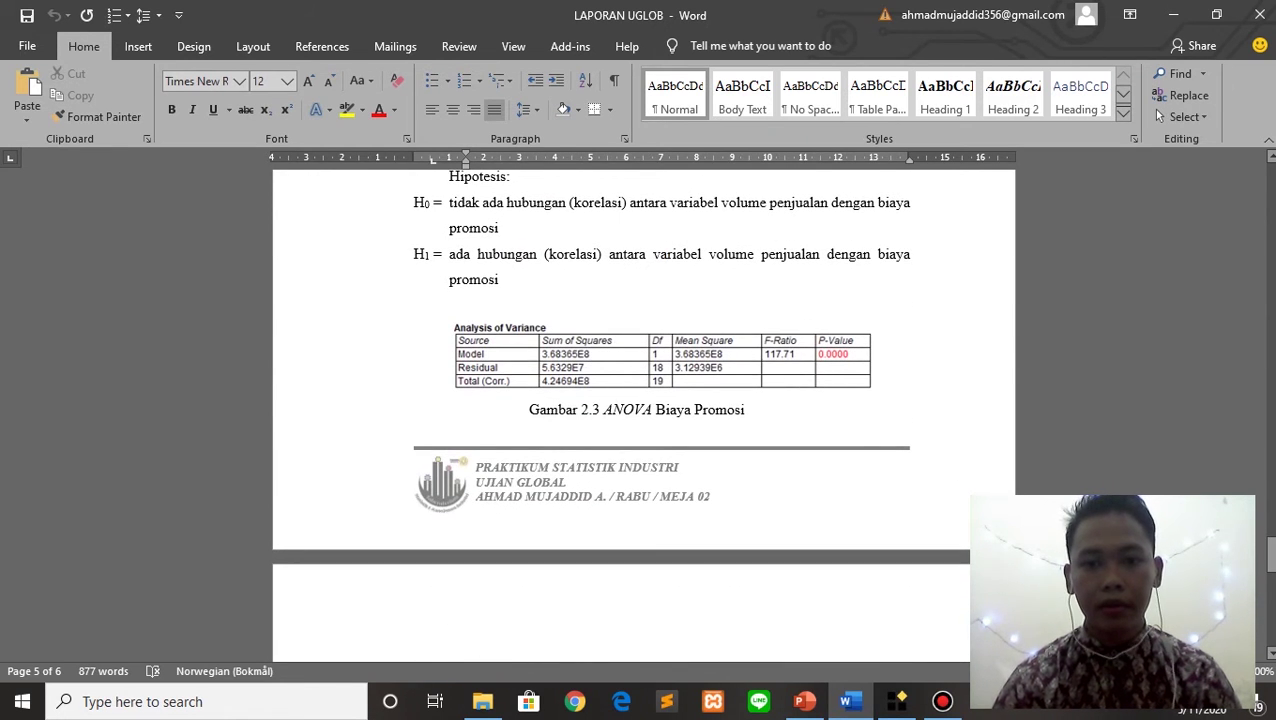
left_click_drag(1270, 568, 1270, 598)
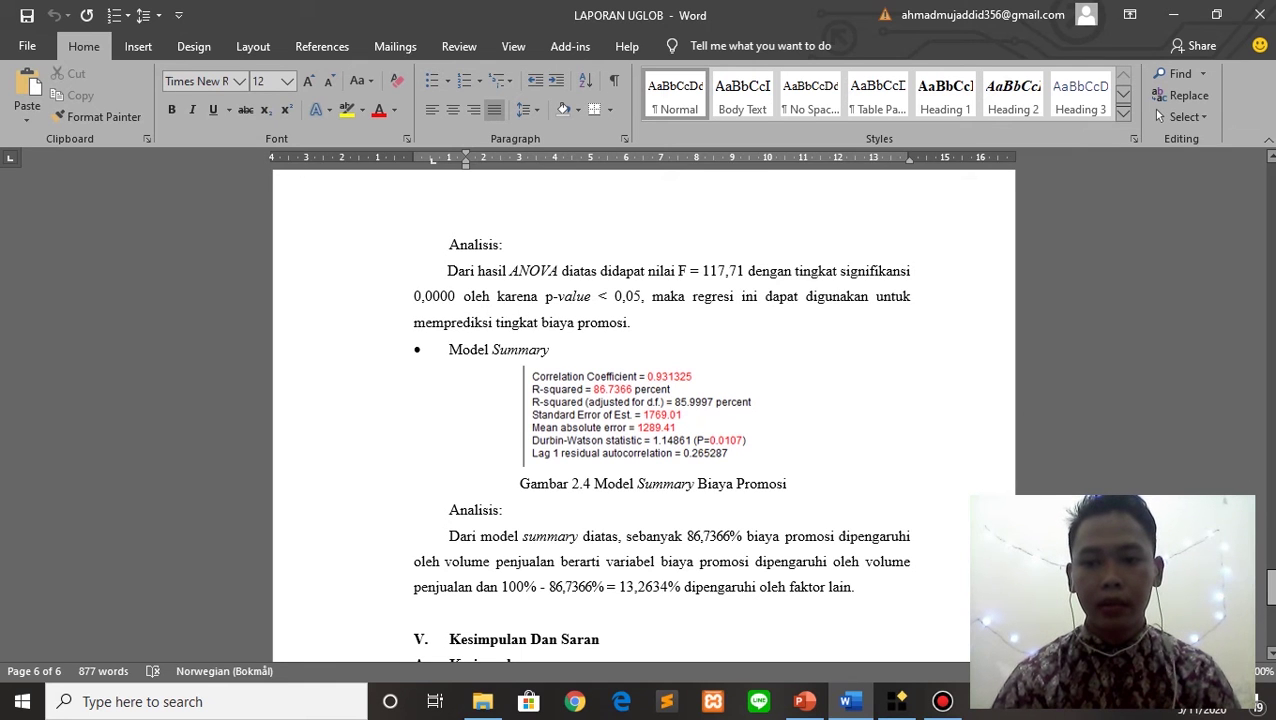
scroll(567, 220, "down", 2)
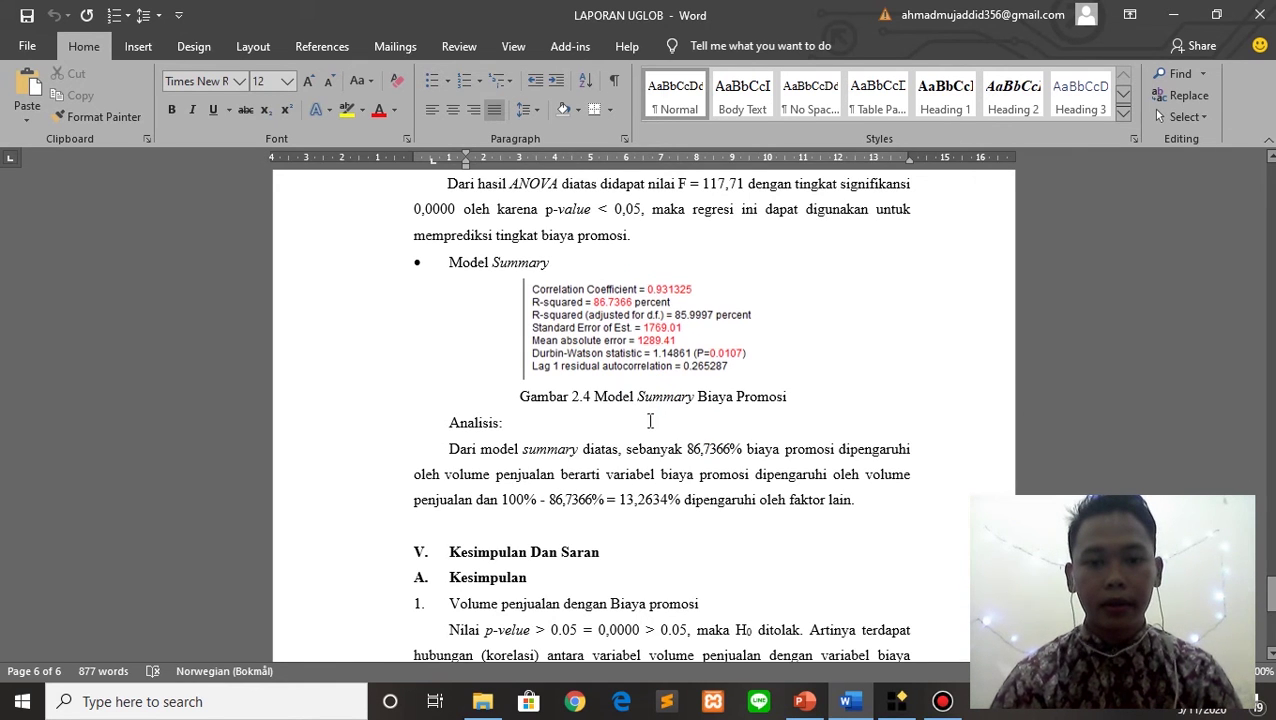
Step: Check the model summary against the STATGRAPHICS output, and read the Kesimpulan section of the Word report
left_click(899, 703)
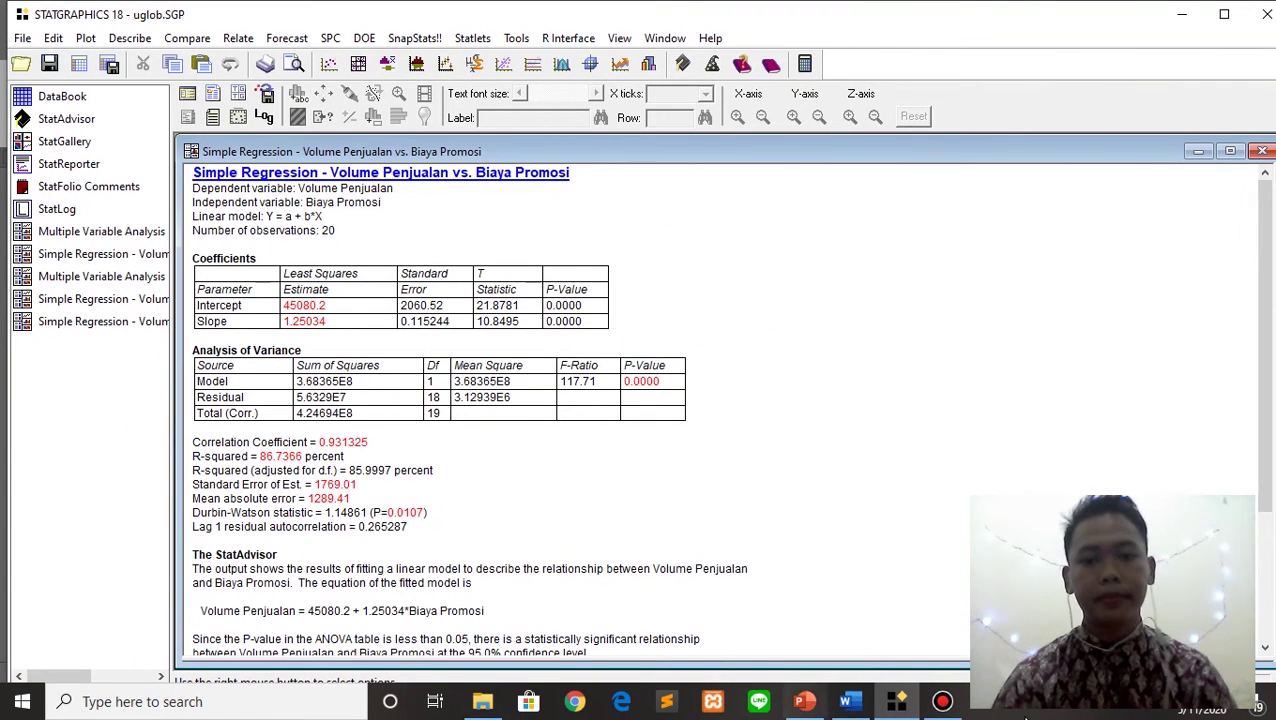
left_click(851, 703)
left_click_drag(1272, 575, 1272, 605)
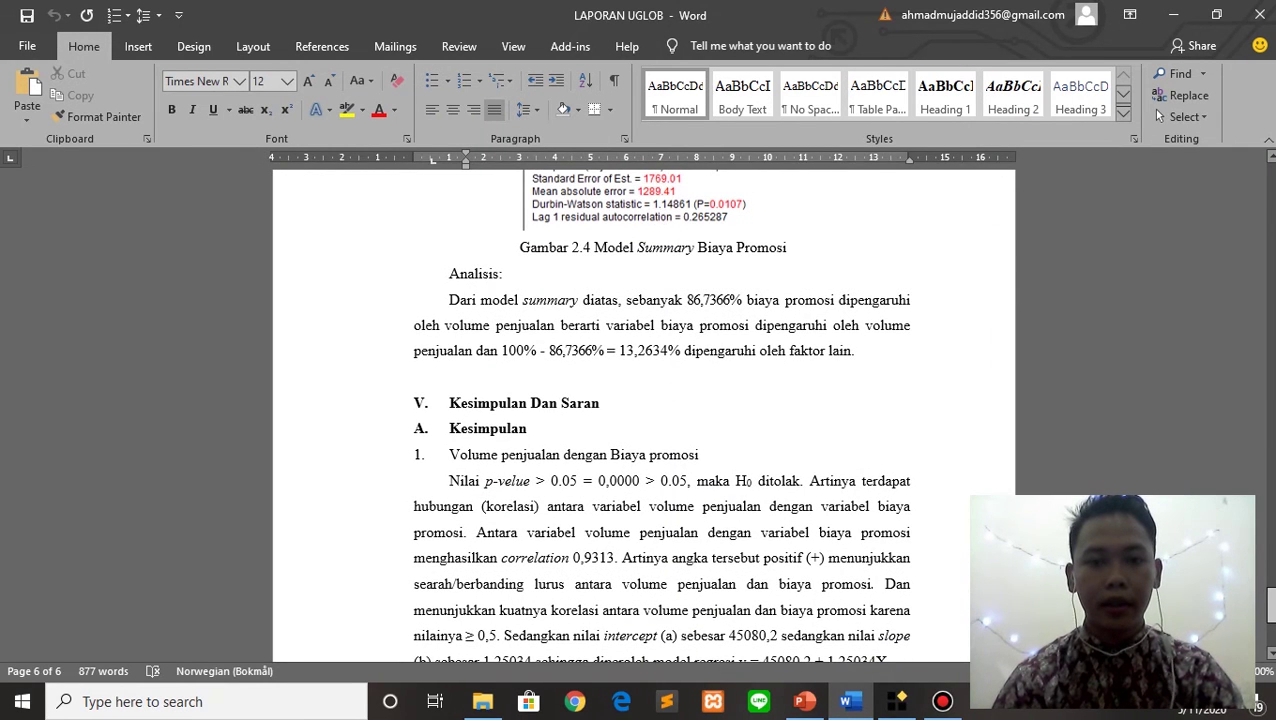
scroll(1075, 452, "down", 3)
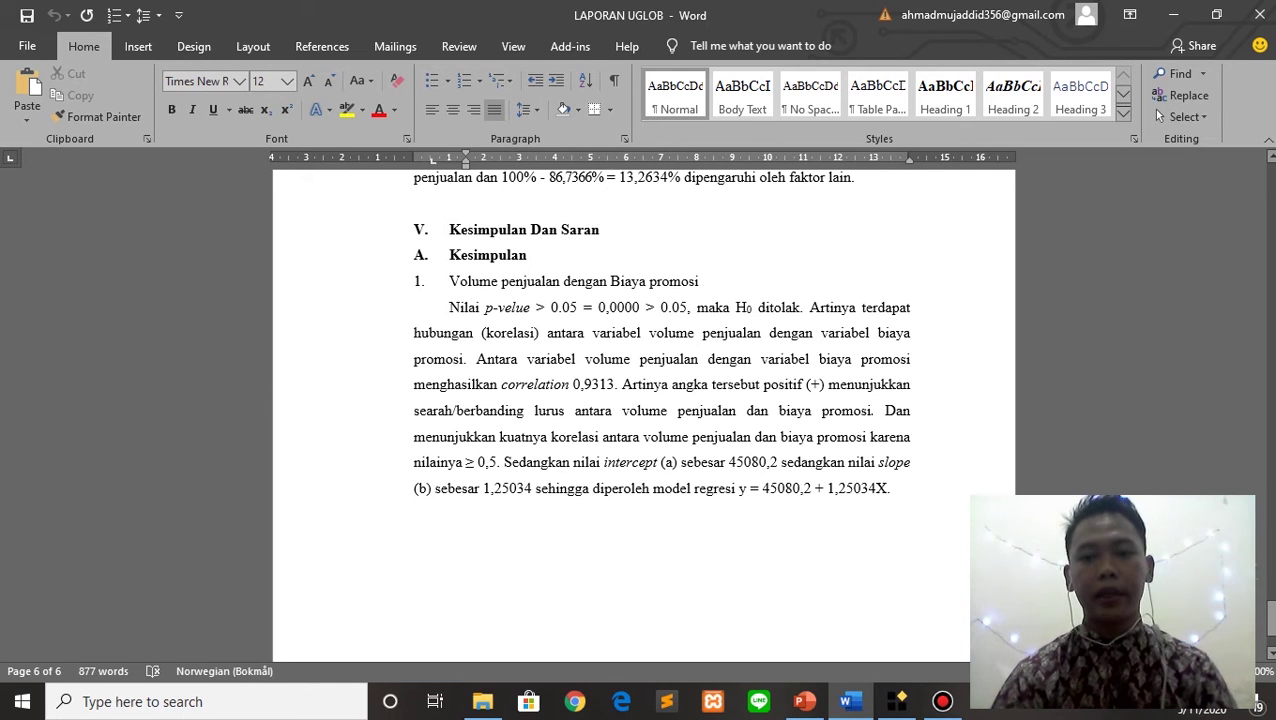
scroll(640, 410, "down", 2)
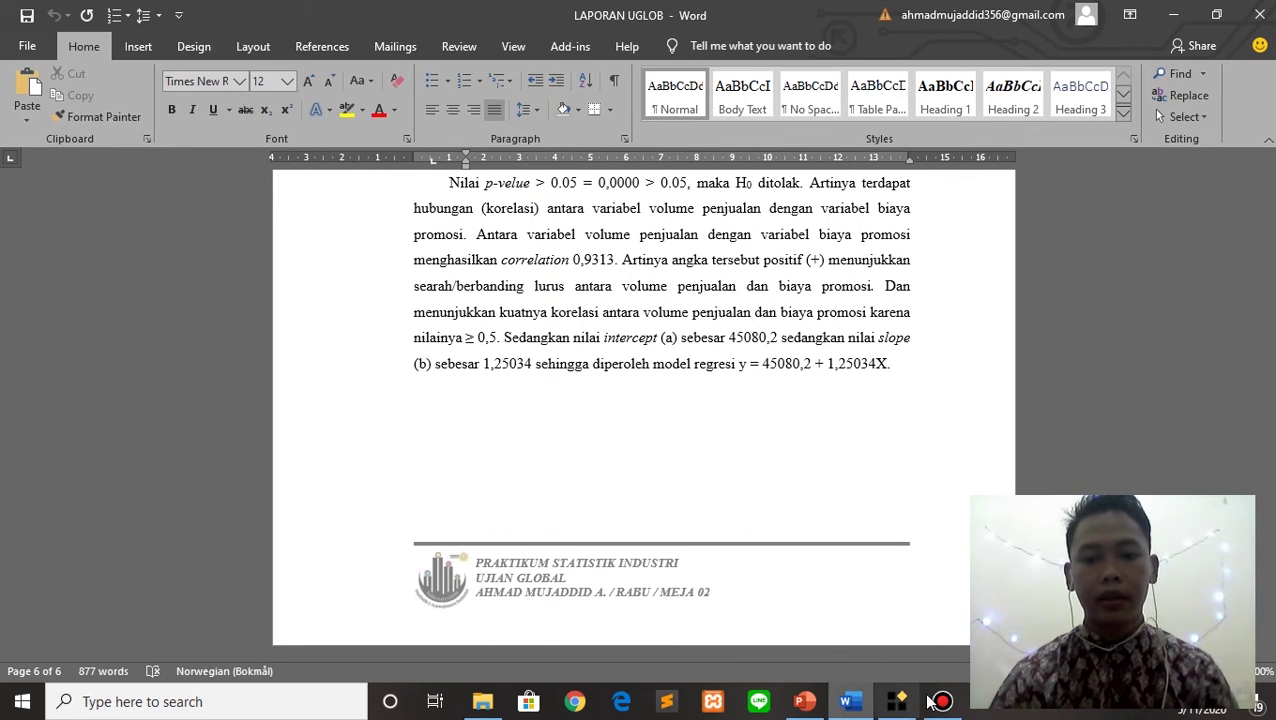
mouse_move(929, 703)
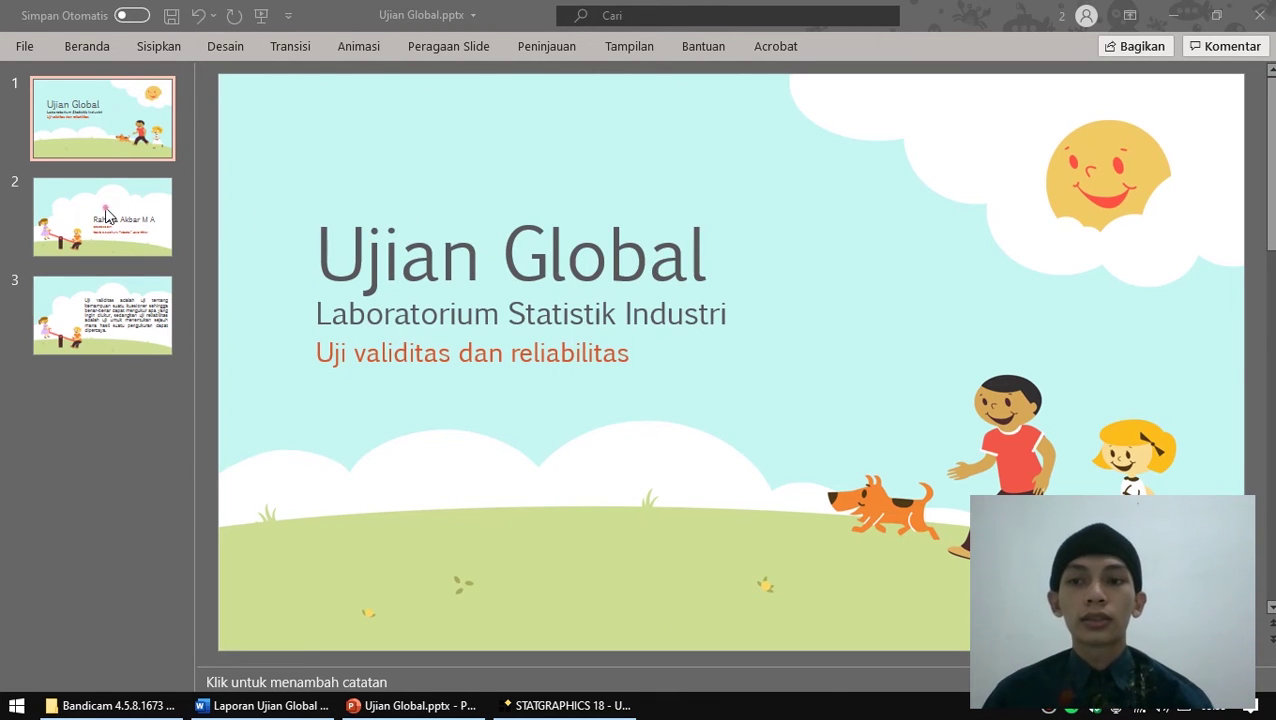
Step: Go through slides 2 and 3 of the Ujian Global presentation, covering the presenter and the definitions of validity and reliability tests
left_click(200, 240)
left_click(138, 234)
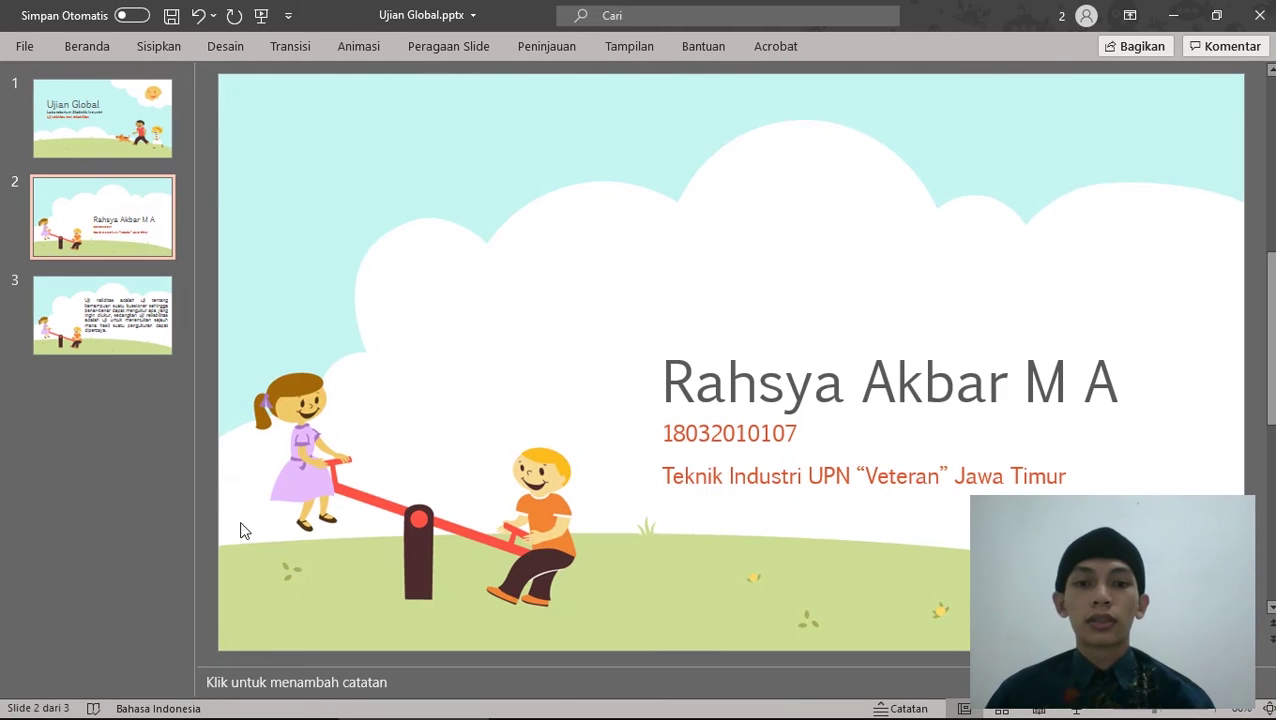
mouse_move(110, 705)
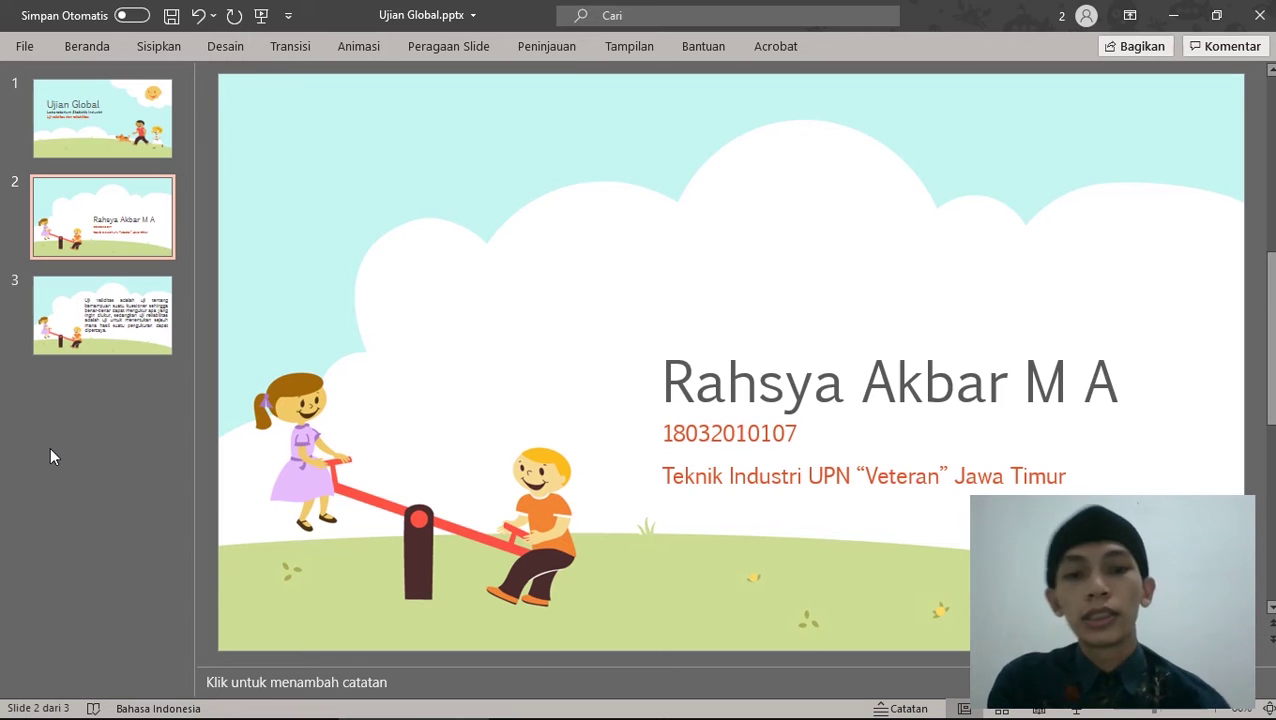
key("Down")
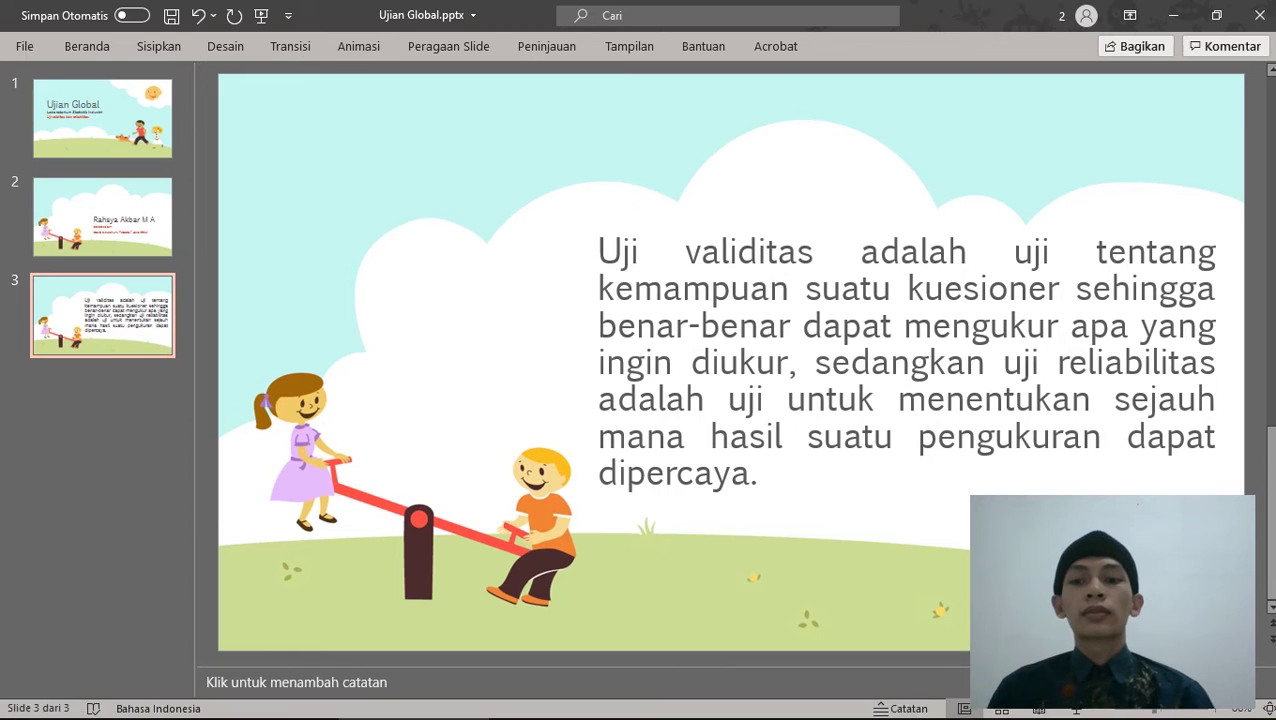
Step: Switch to the UJI VALIDITAS DAN RELIABILITAS Word report and read the Identifikasi Variabel and Studi Kasus sections
left_click(262, 708)
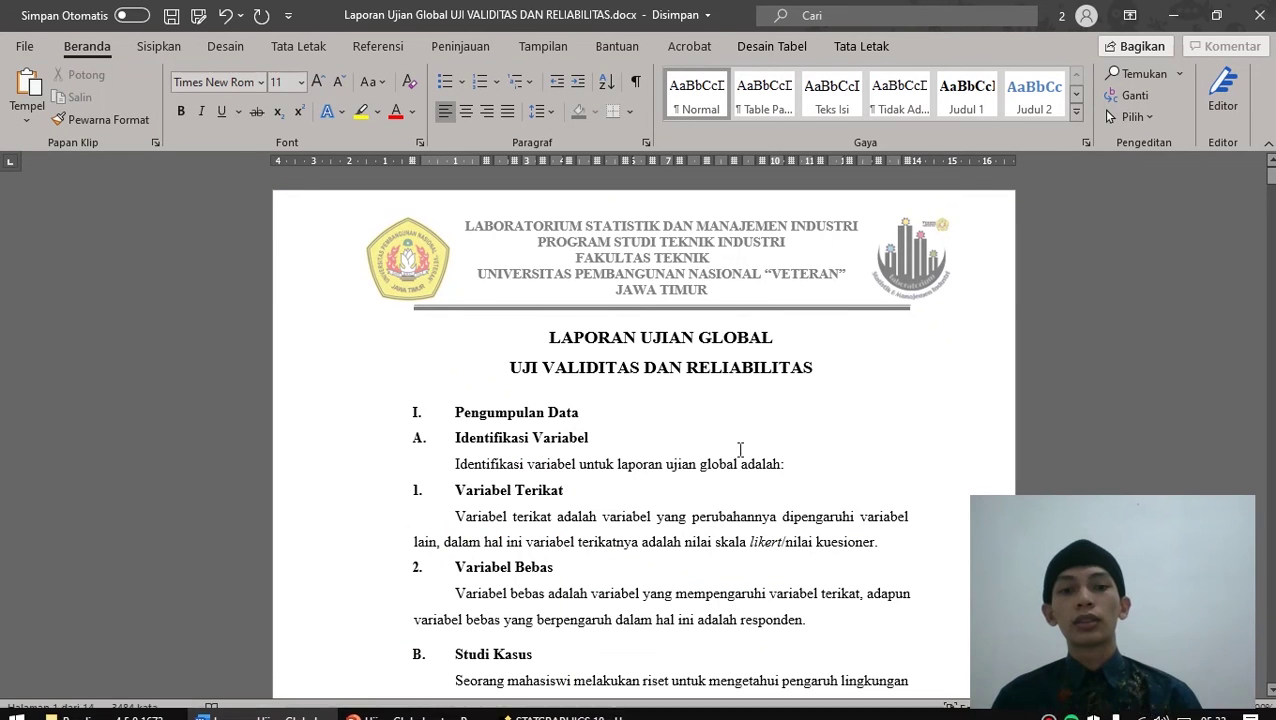
scroll(740, 449, "down", 3)
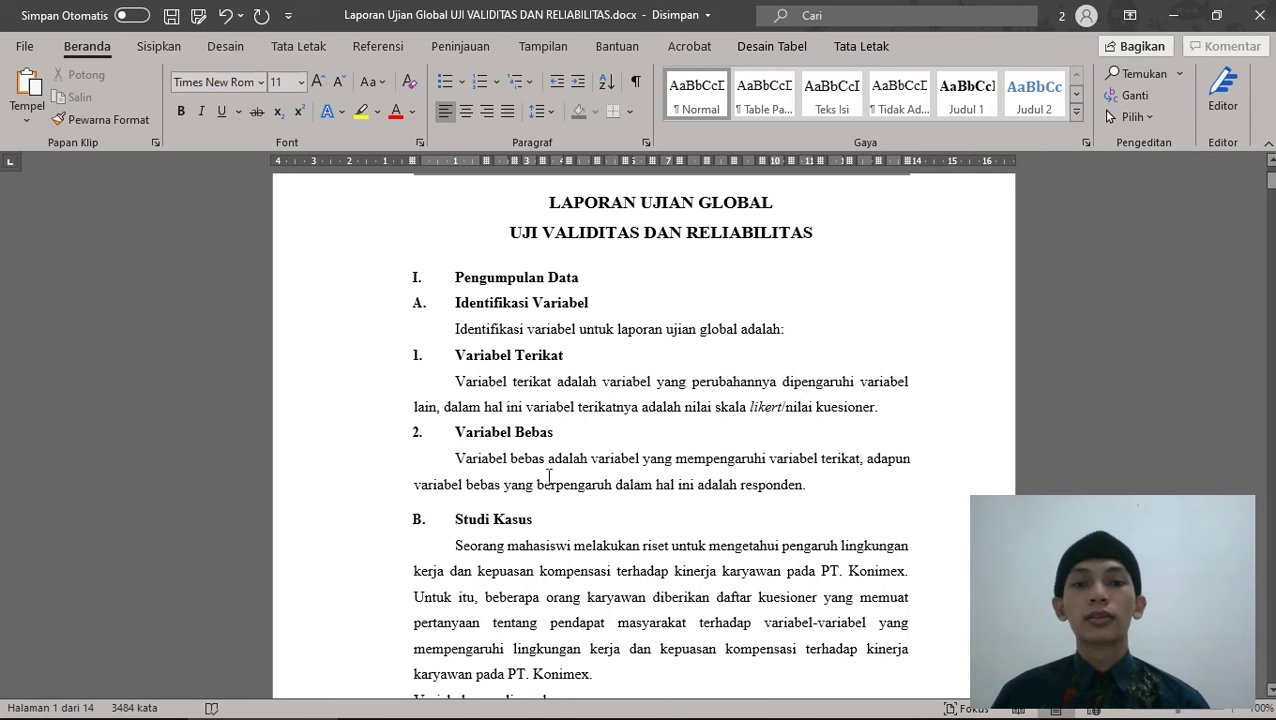
scroll(548, 476, "down", 1)
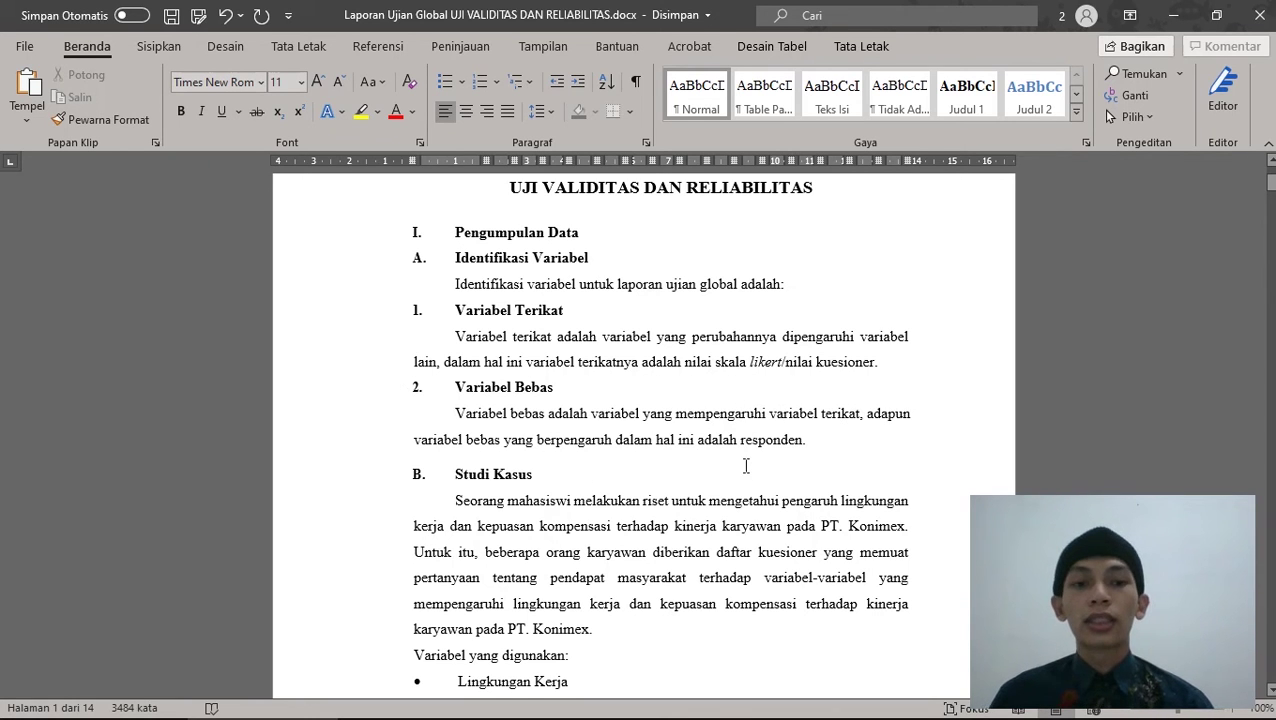
scroll(691, 467, "down", 2)
scroll(595, 385, "down", 2)
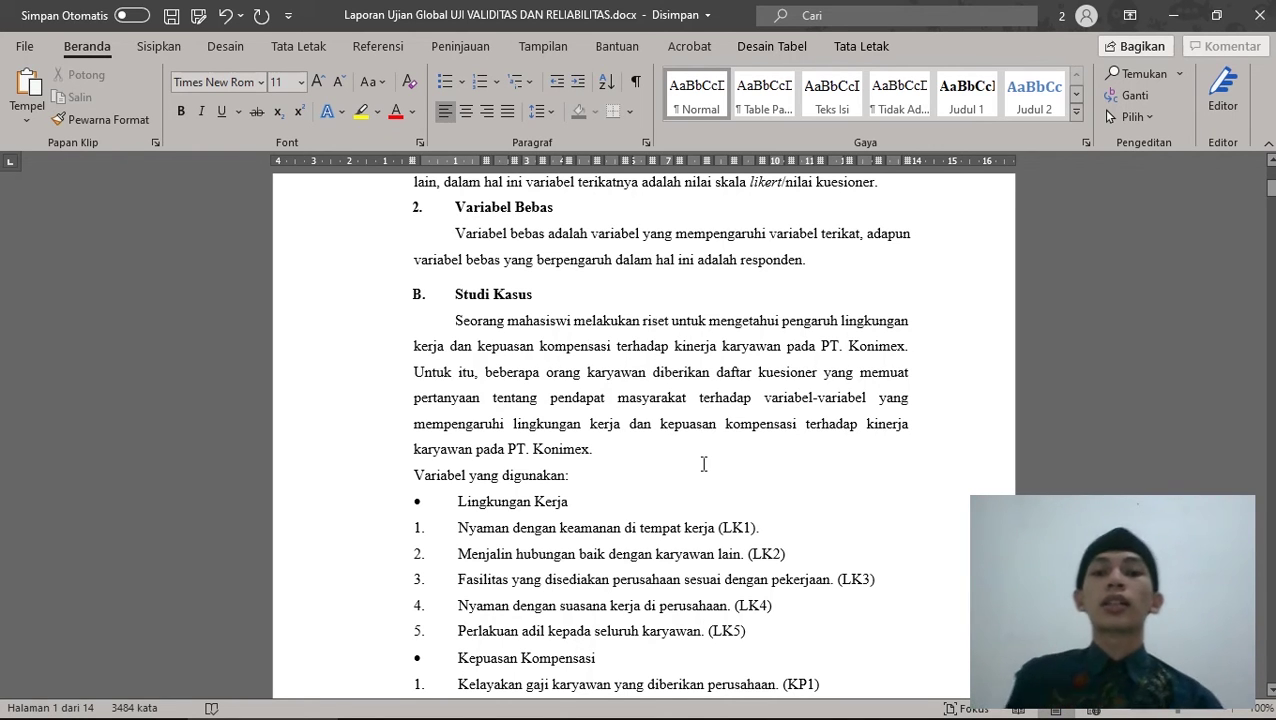
Step: Examine the Lingkungan Kerja, Kepuasan Kompensasi and Kinerja Karyawan questionnaire items and the start of Tabel Pengumpulan Data
scroll(704, 464, "down", 2)
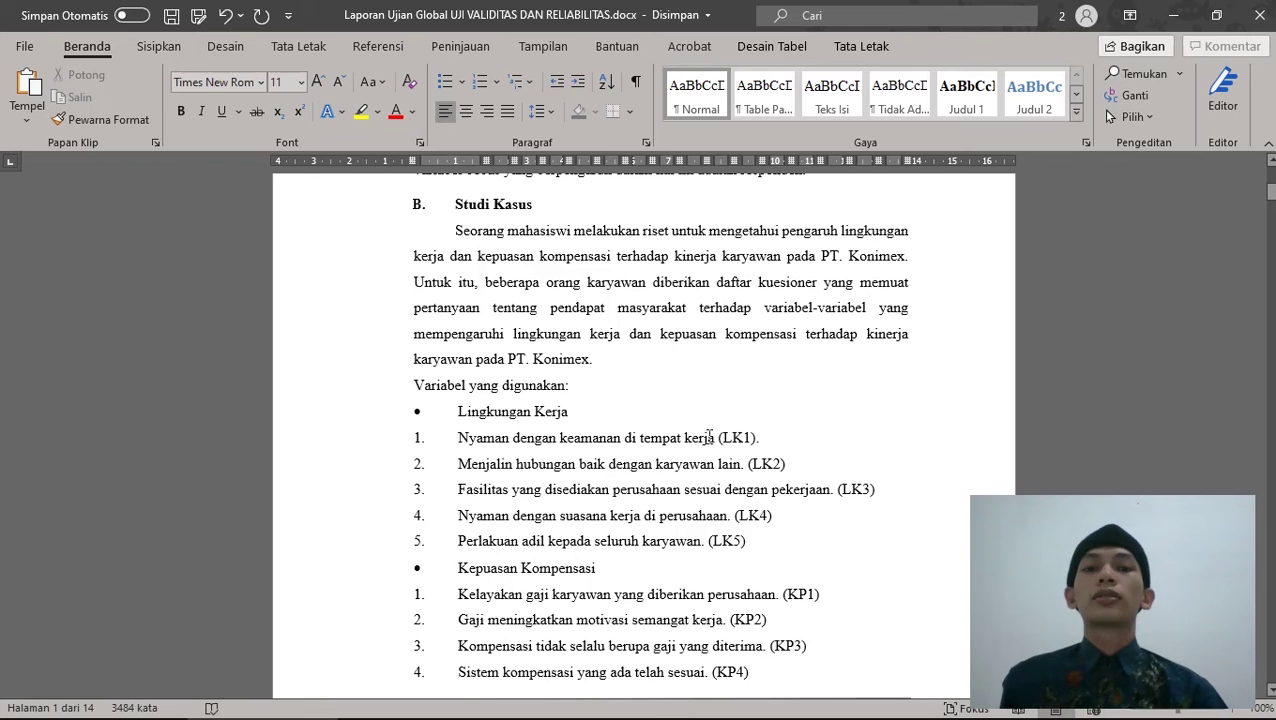
scroll(708, 400, "down", 2)
scroll(707, 398, "down", 9)
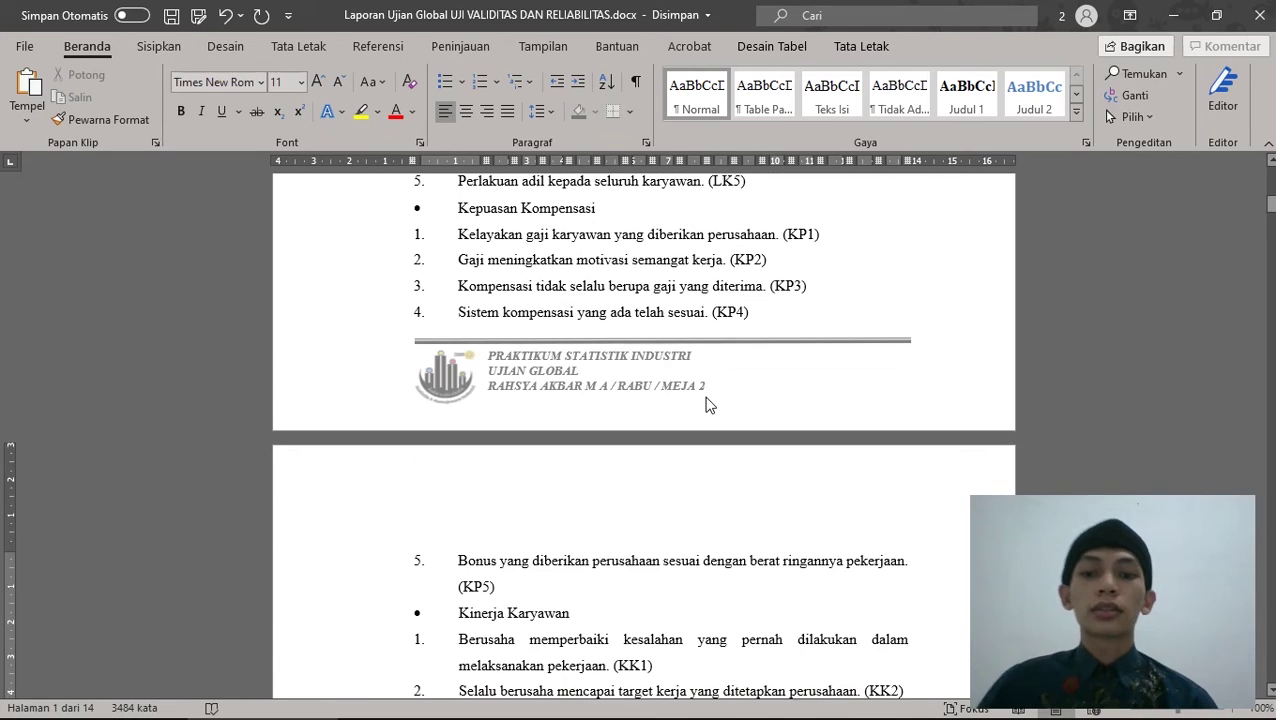
scroll(707, 398, "up", 9)
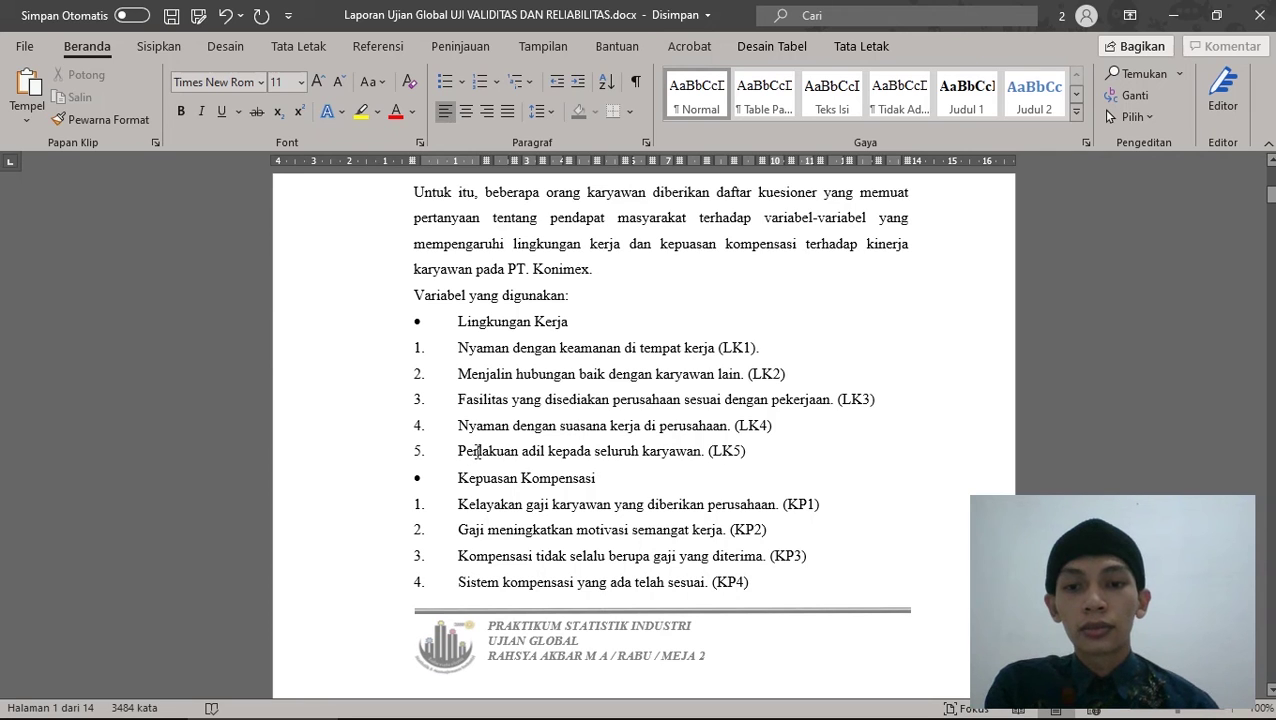
scroll(570, 500, "down", 1)
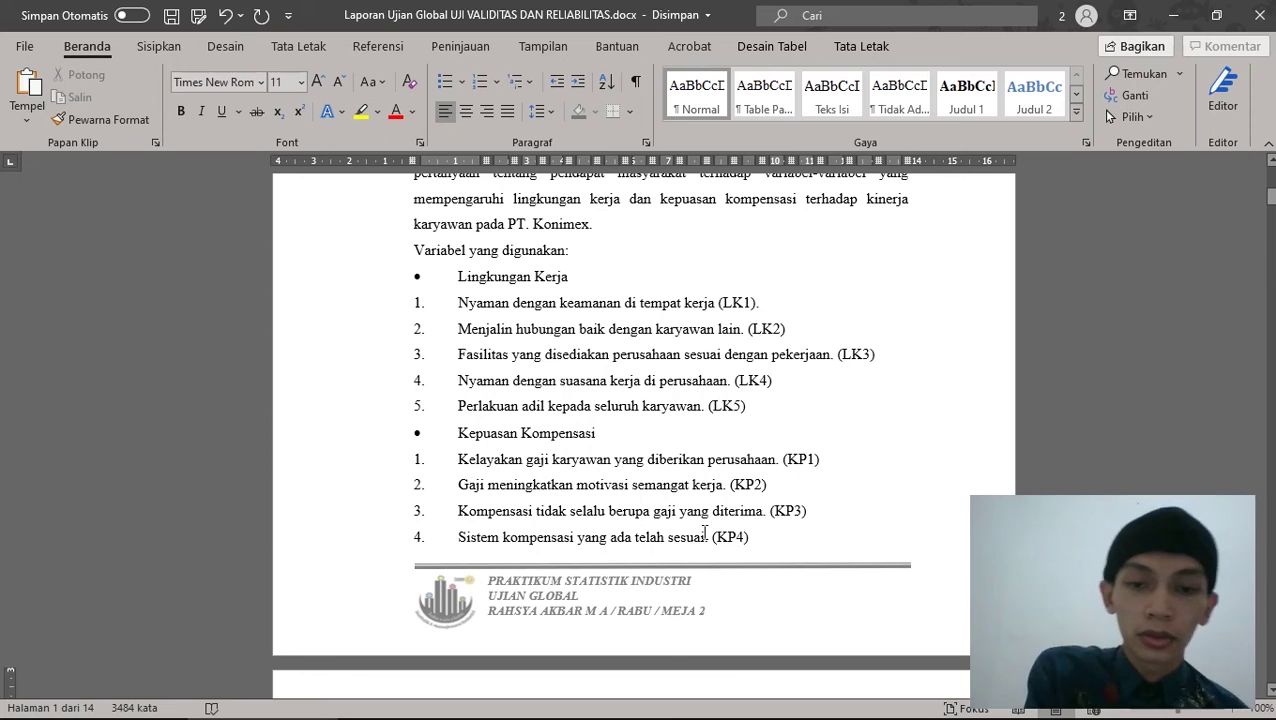
scroll(752, 549, "down", 2)
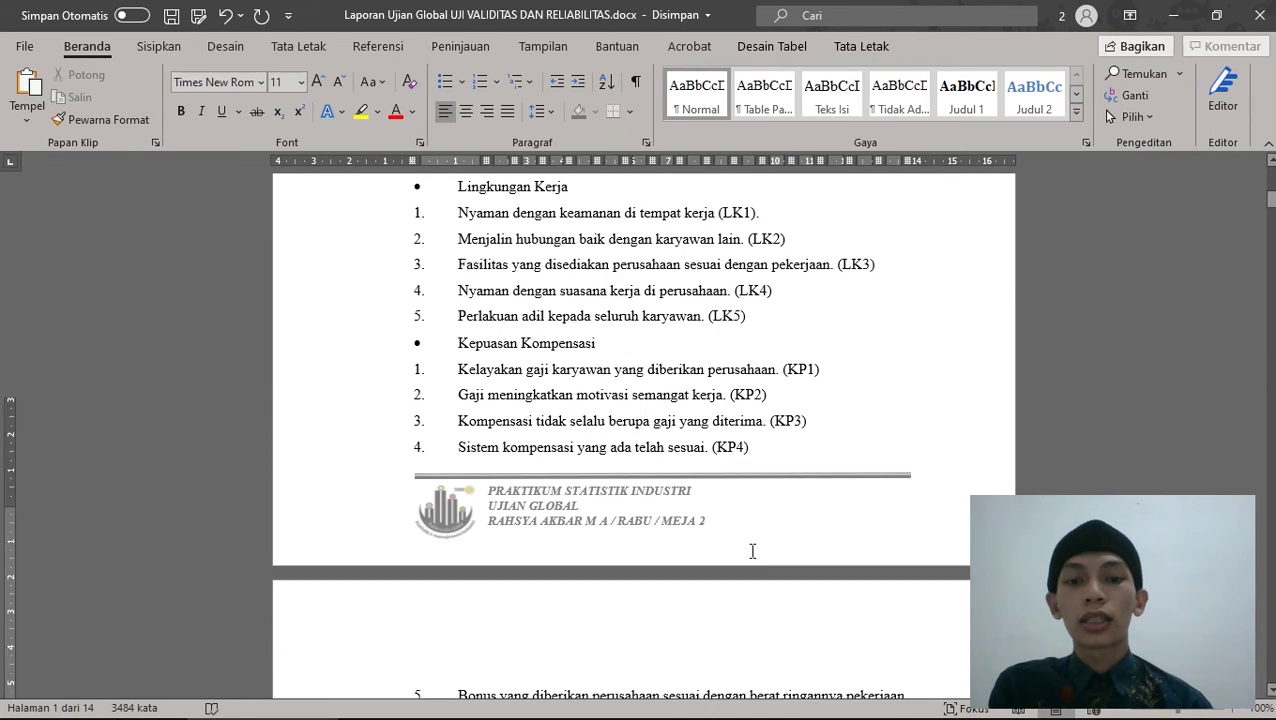
scroll(752, 551, "down", 5)
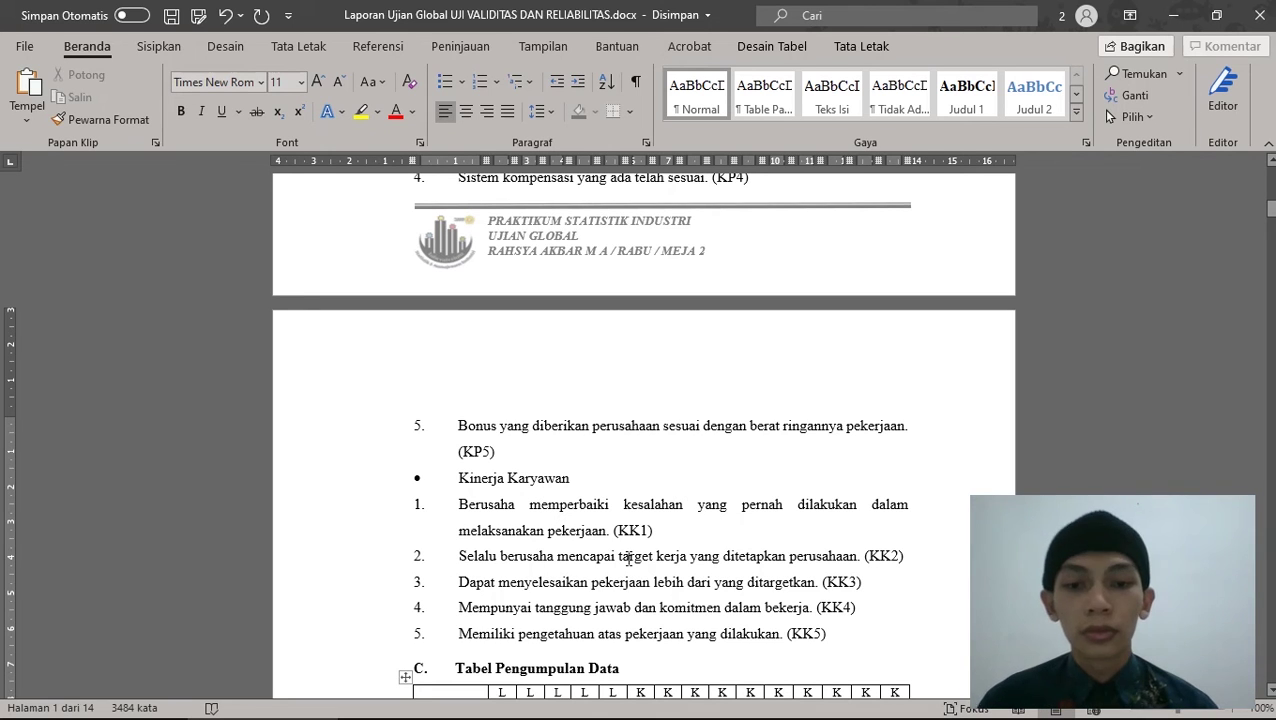
scroll(637, 591, "down", 2)
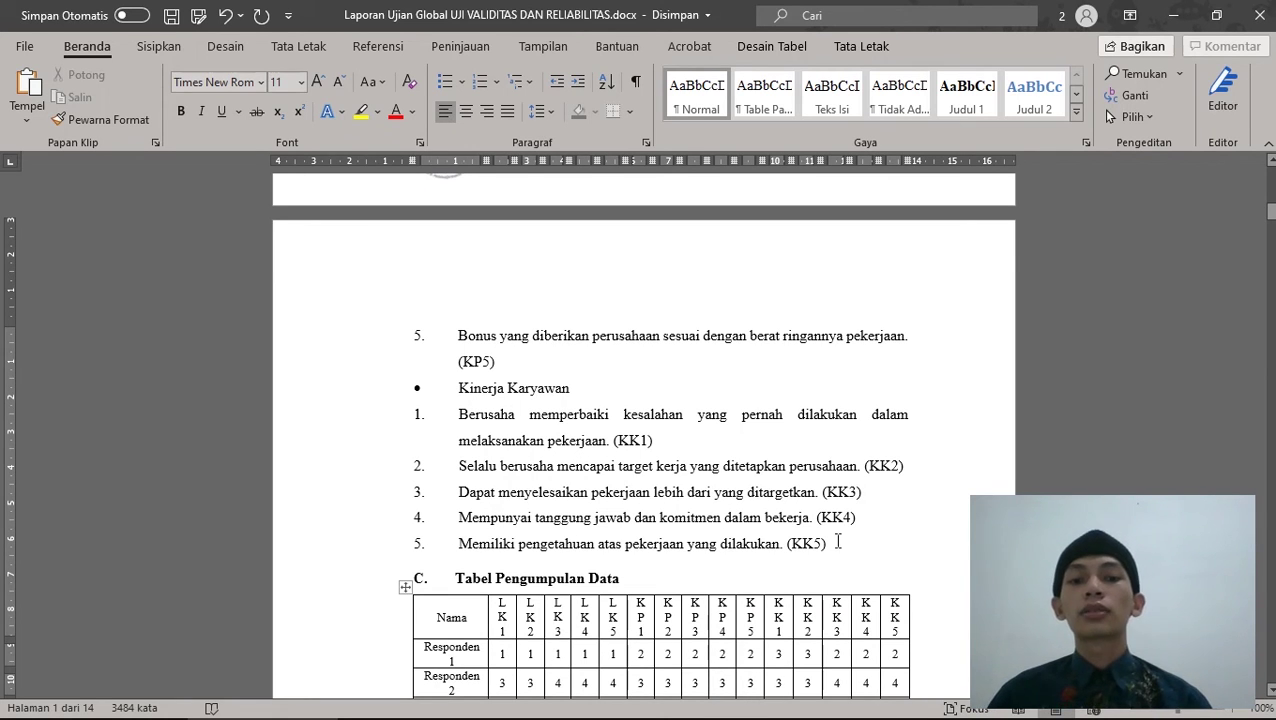
scroll(838, 540, "down", 3)
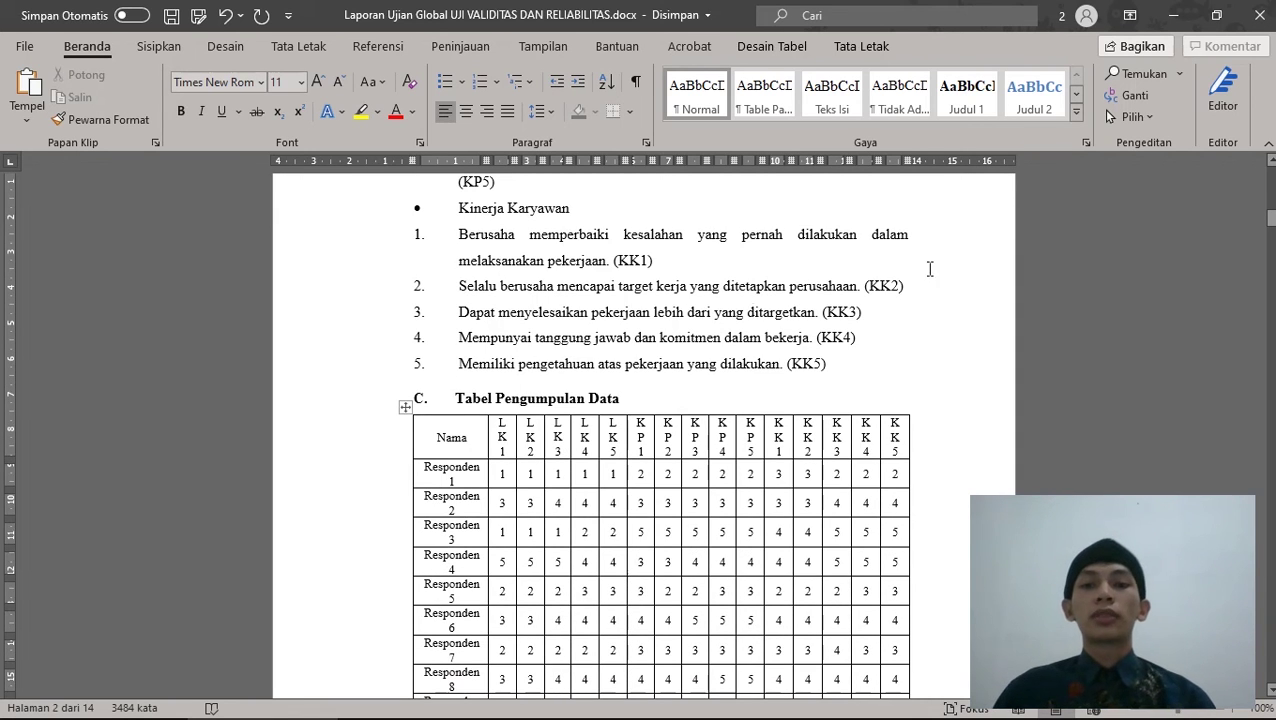
Step: Review the Lingkungan Kerja, Kepuasan Kompensasi and Kinerja Karyawan questionnaire items once more, down to the Tabel Pengumpulan Data heading
scroll(567, 418, "up", 3)
scroll(567, 418, "up", 6)
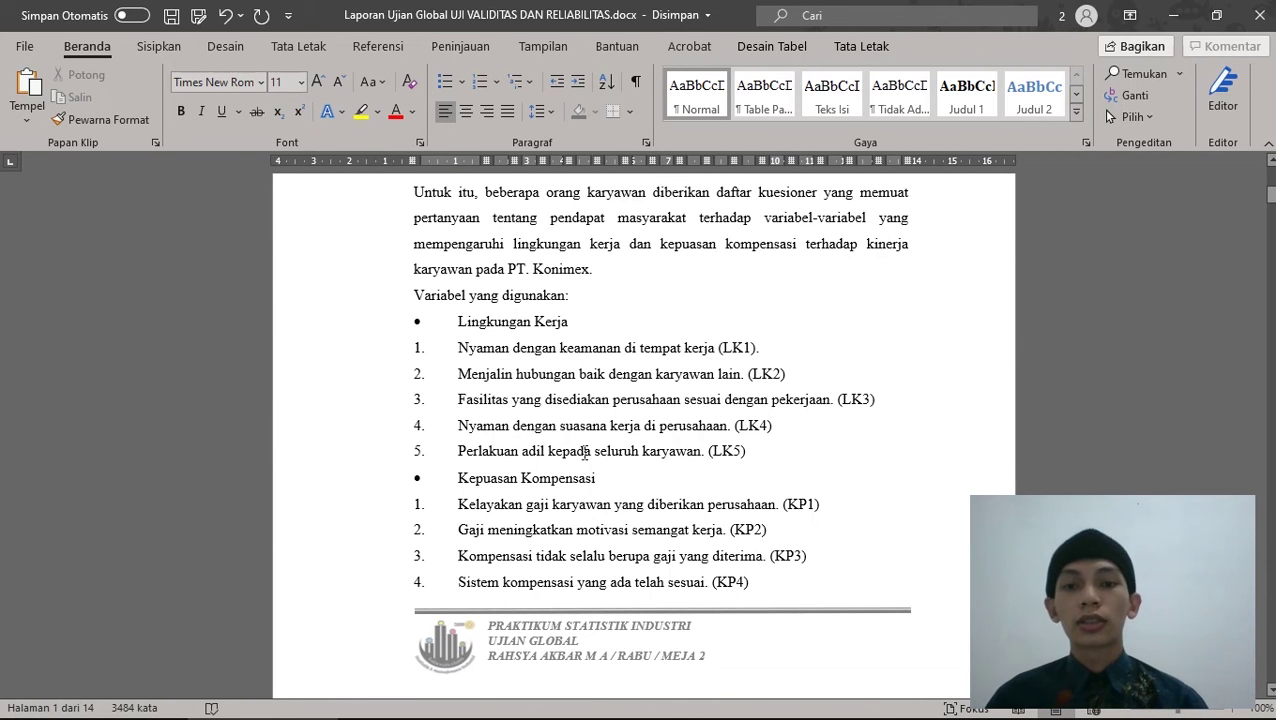
scroll(608, 487, "down", 5)
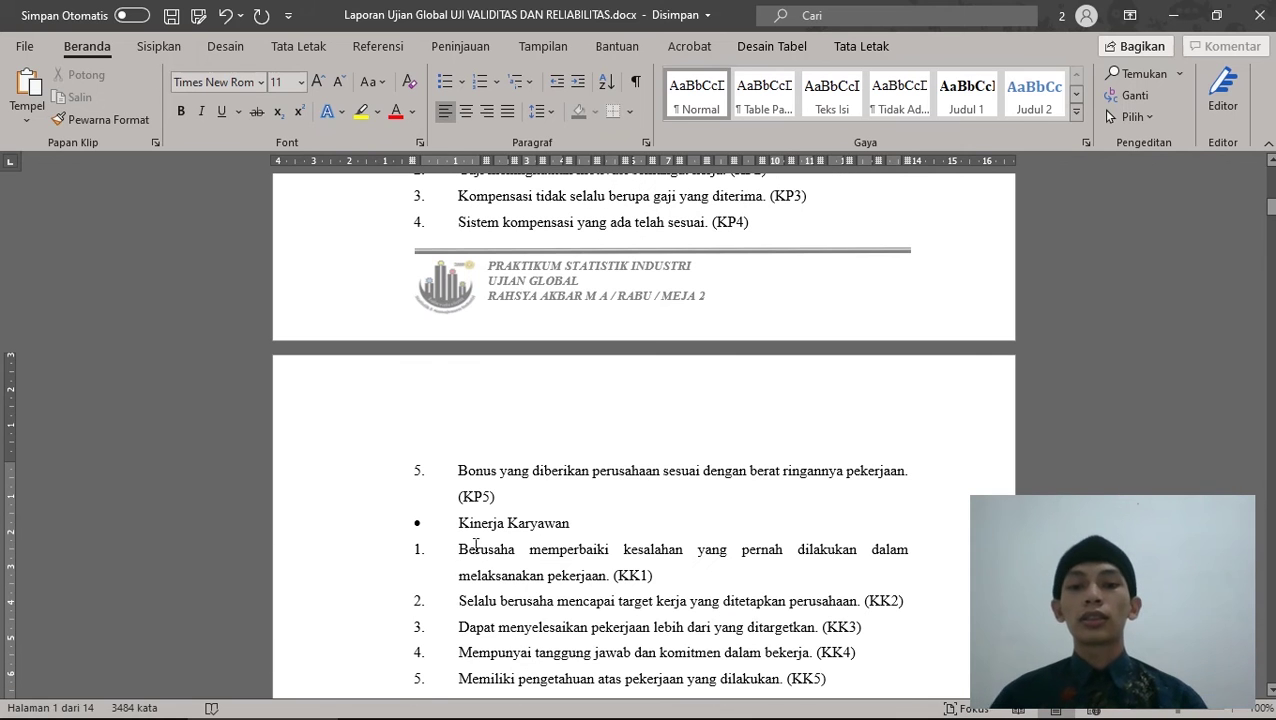
scroll(563, 518, "down", 2)
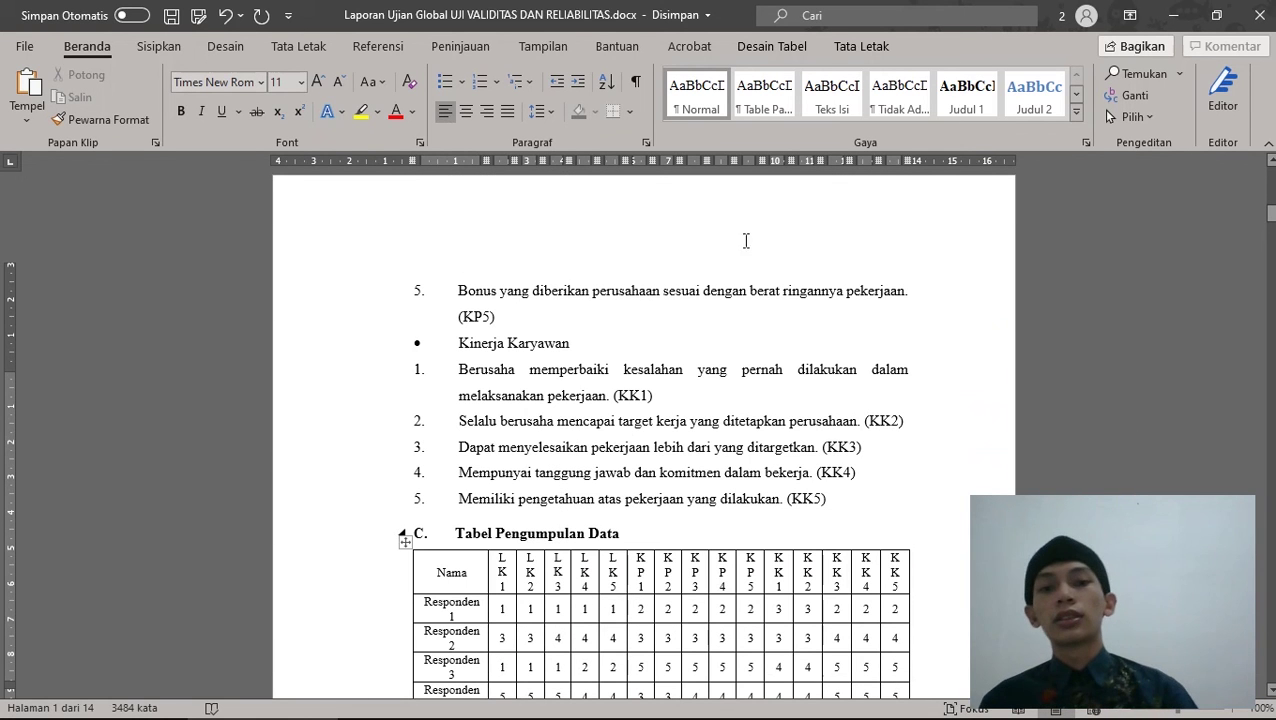
scroll(784, 474, "down", 2)
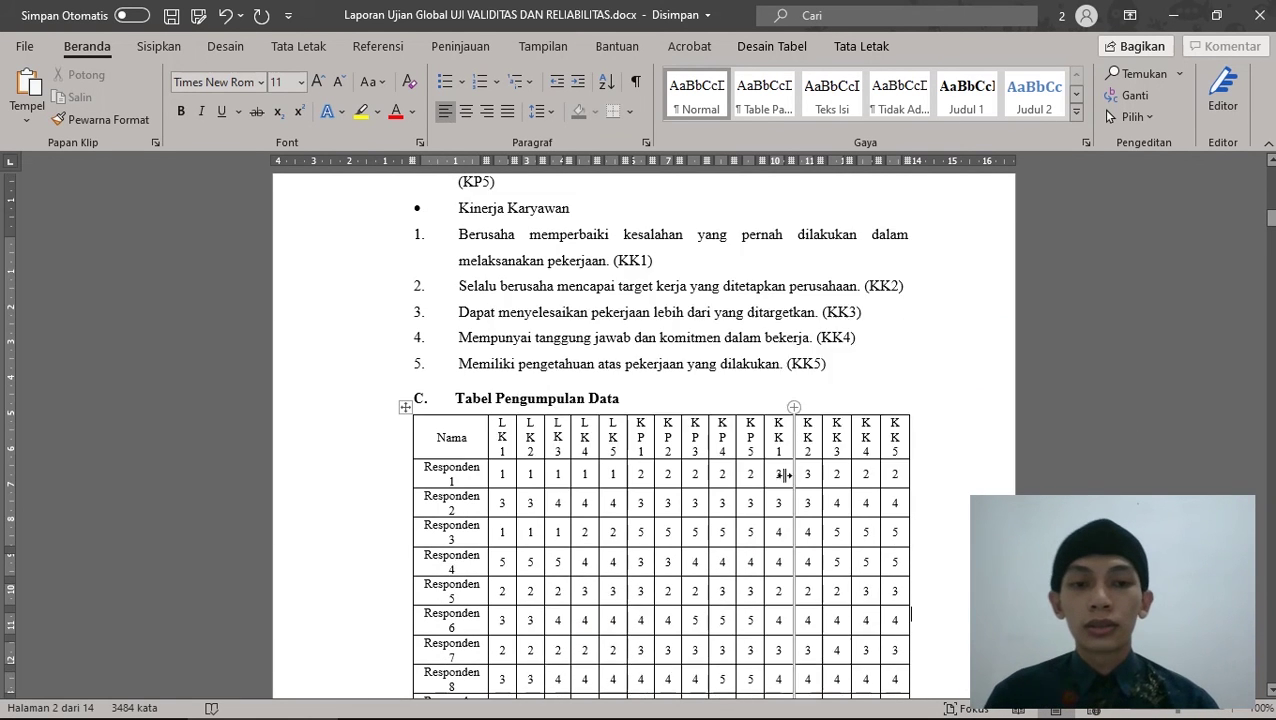
Step: Examine the respondents' scores for LK1 through KK5 in Tabel Pengumpulan Data, relating them to the questionnaire items above
scroll(626, 395, "down", 1)
scroll(513, 445, "down", 9)
scroll(513, 462, "down", 8)
scroll(484, 550, "down", 3)
scroll(630, 558, "up", 15)
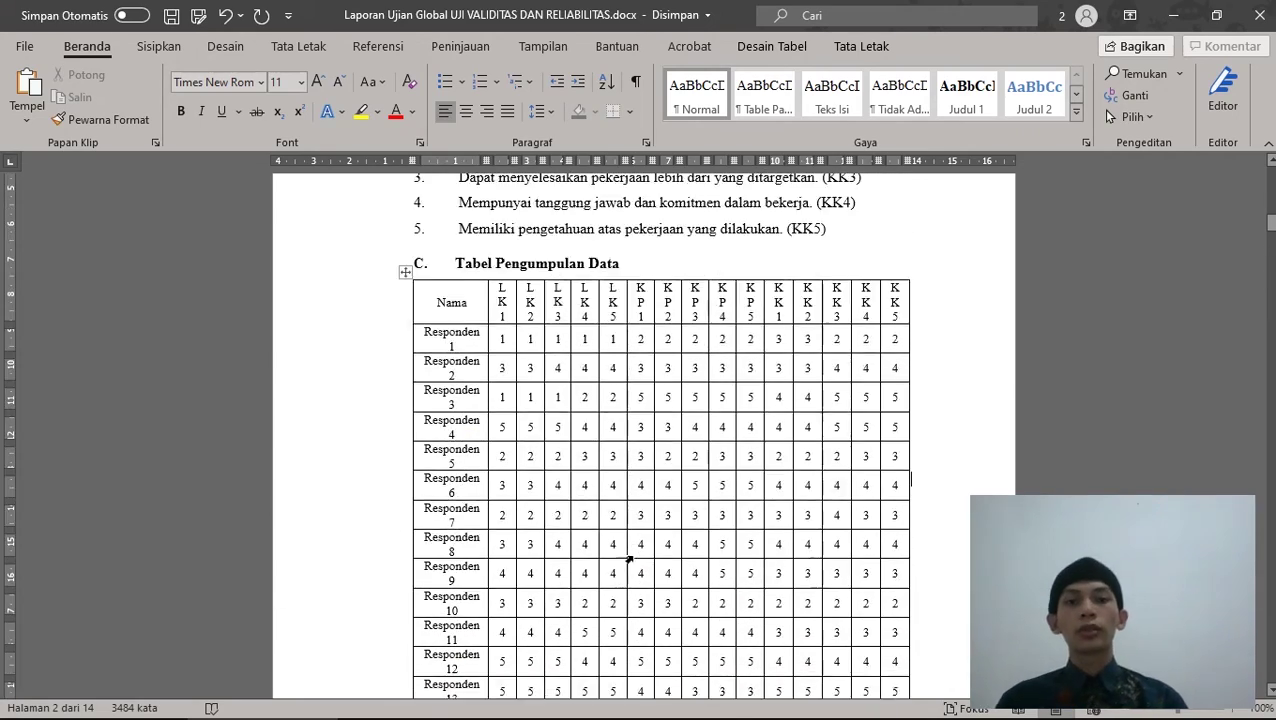
scroll(630, 558, "up", 3)
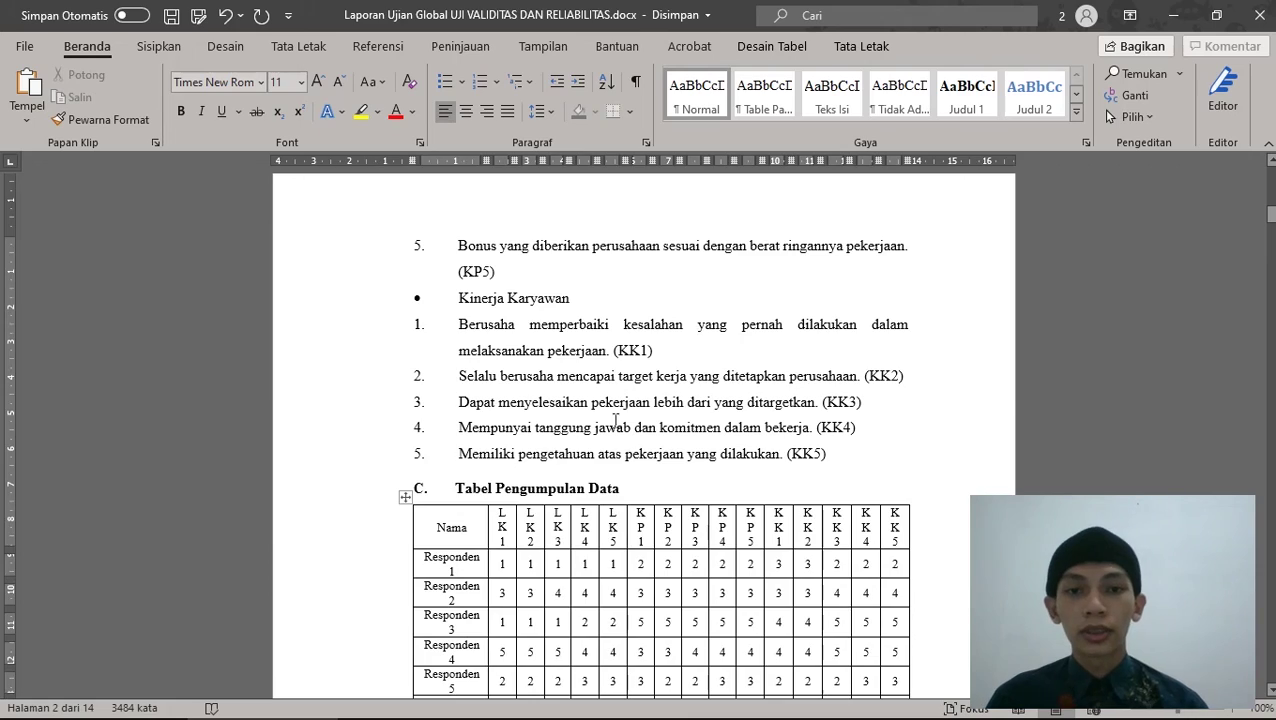
scroll(615, 420, "up", 7)
scroll(638, 450, "down", 9)
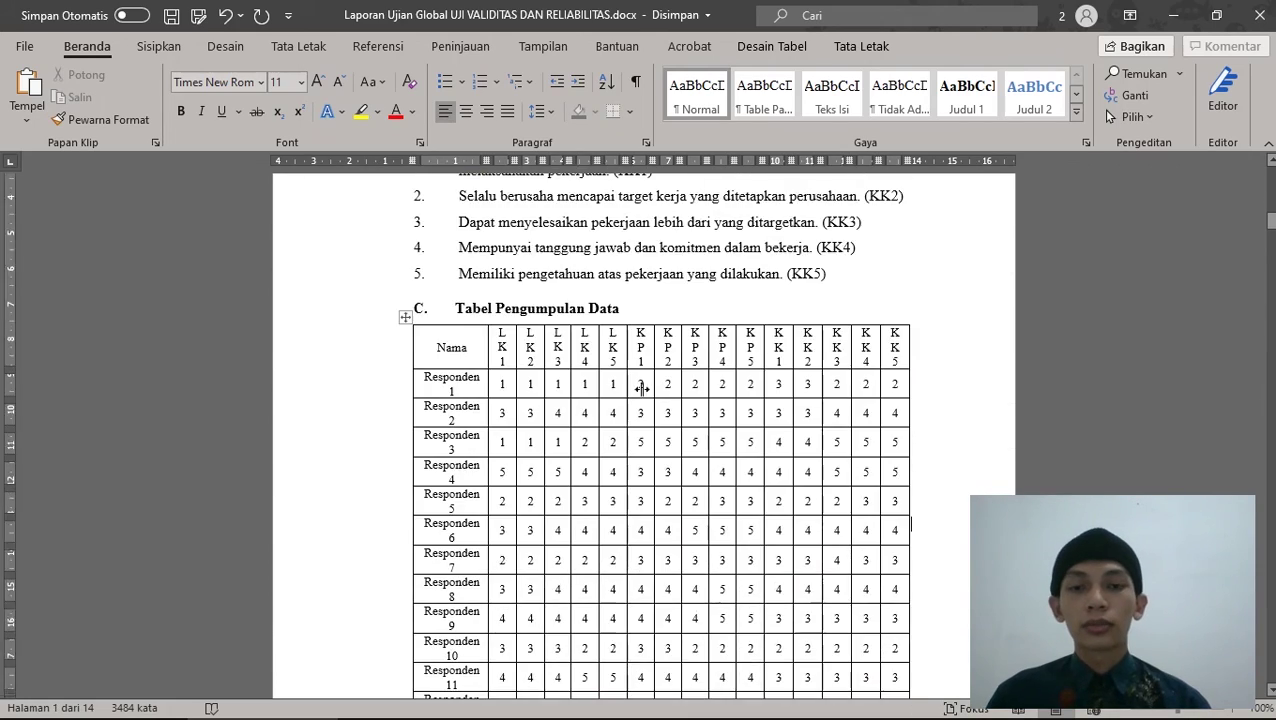
scroll(641, 387, "down", 3)
scroll(570, 340, "up", 2)
scroll(513, 335, "down", 4)
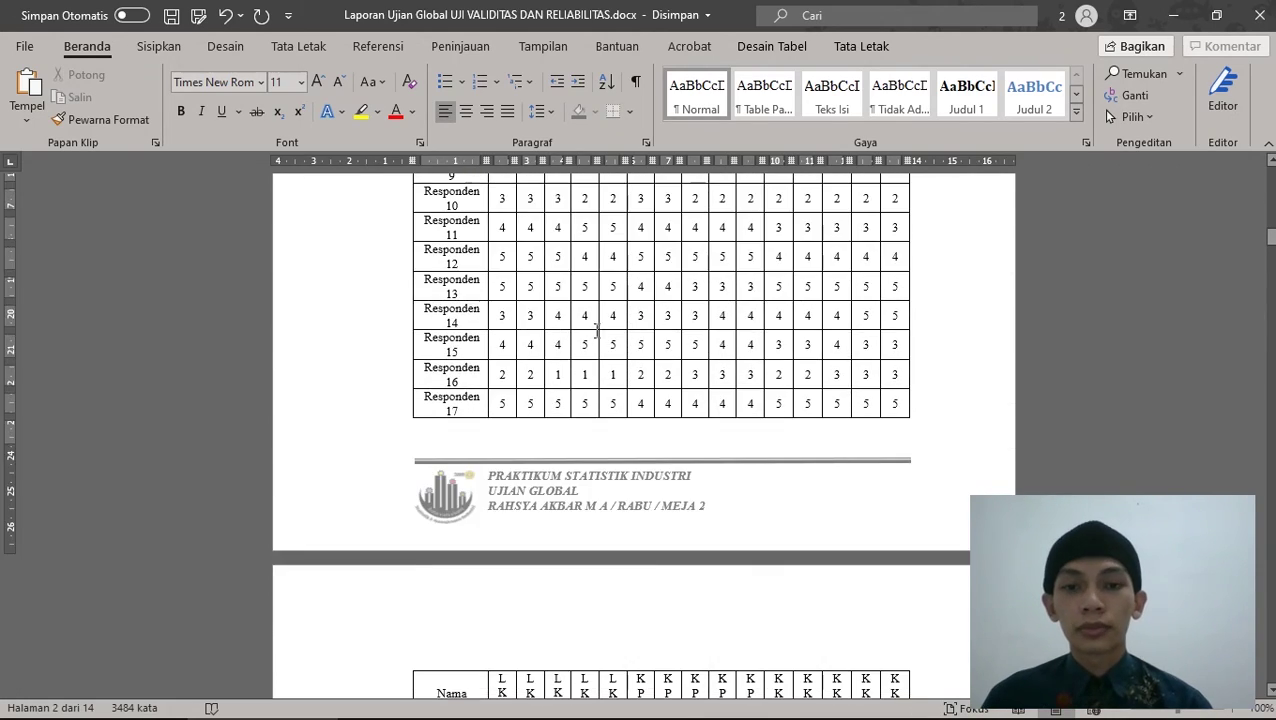
scroll(732, 428, "up", 6)
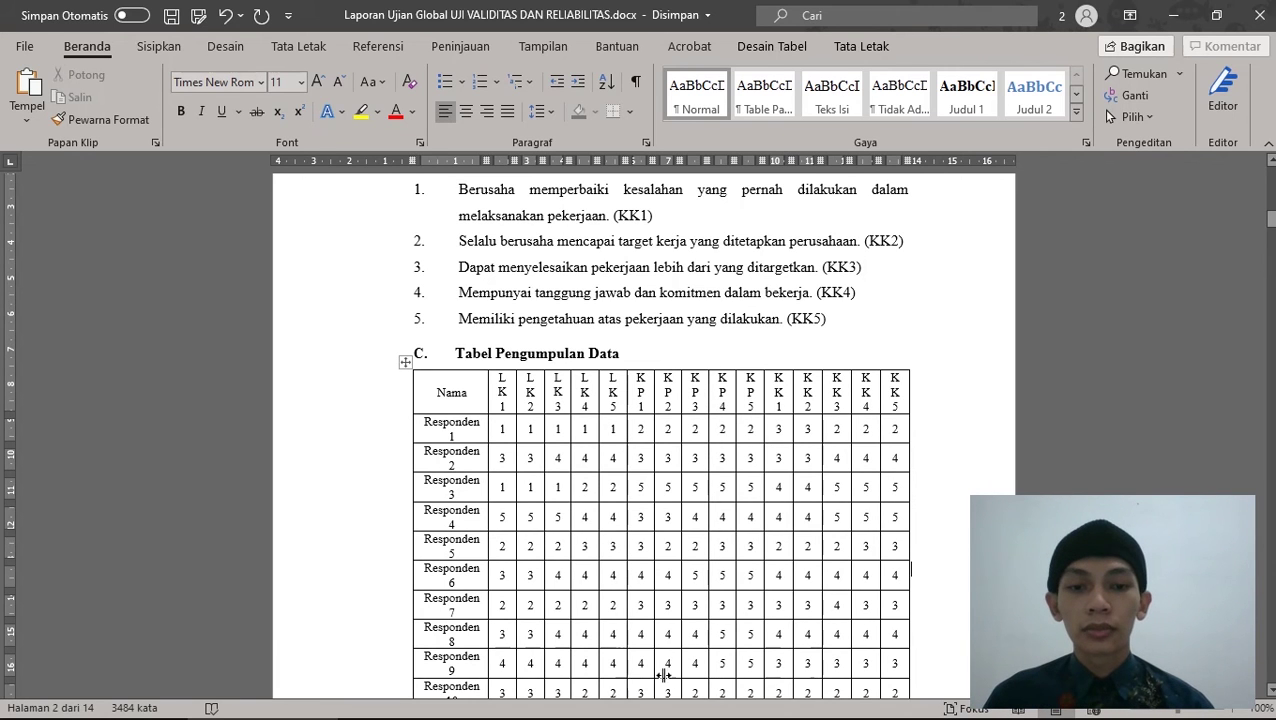
scroll(469, 555, "down", 3)
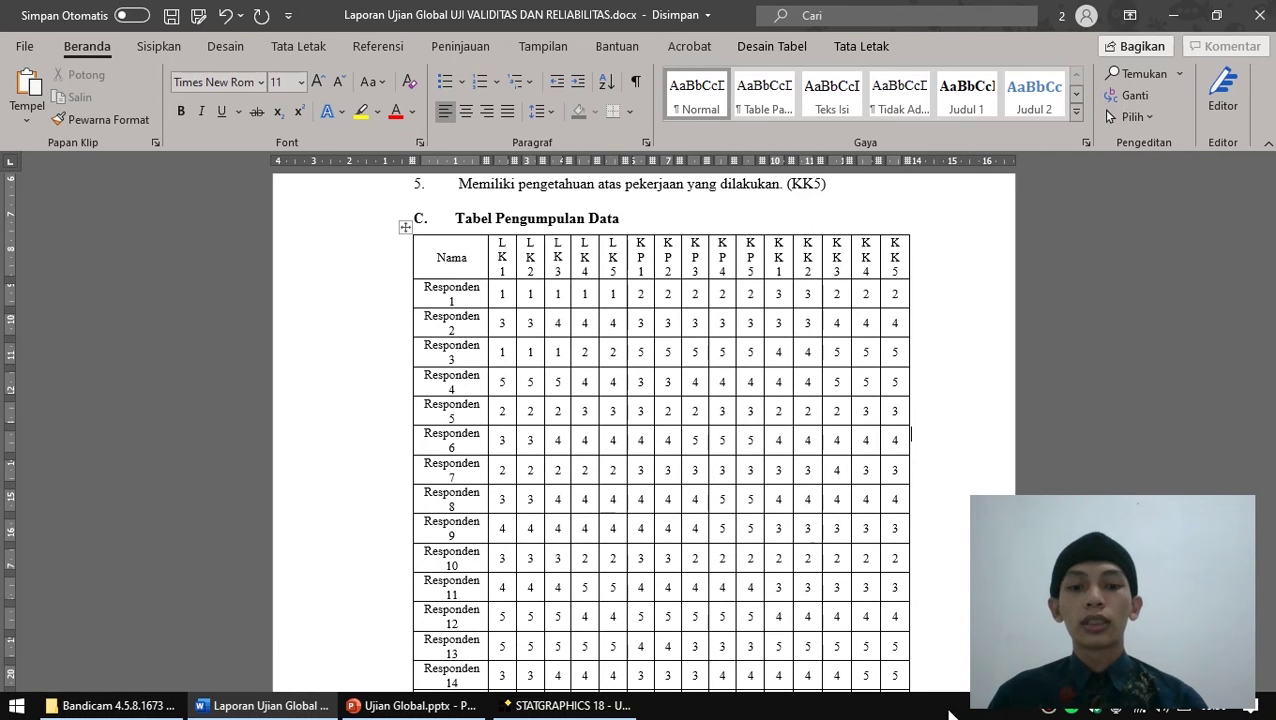
Step: Switch to STATGRAPHICS 18 and look through the respondents' questionnaire datasheet
left_click(565, 712)
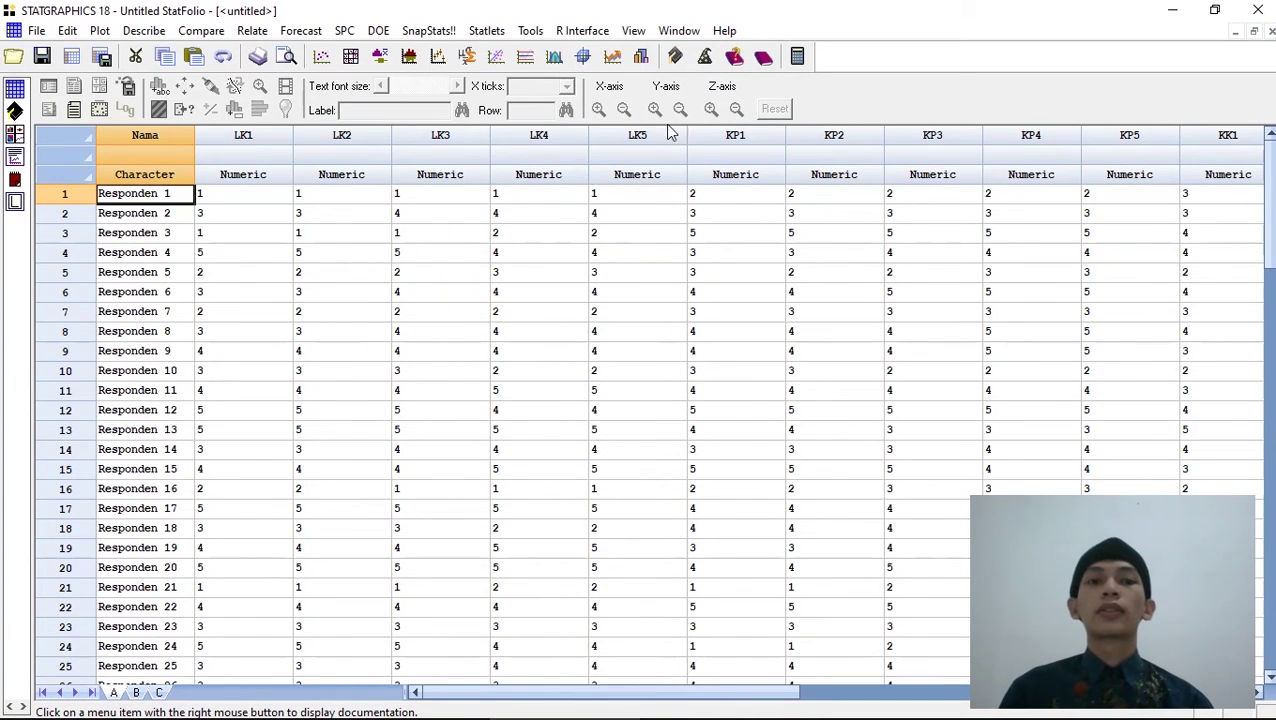
scroll(837, 527, "down", 9)
scroll(400, 516, "up", 9)
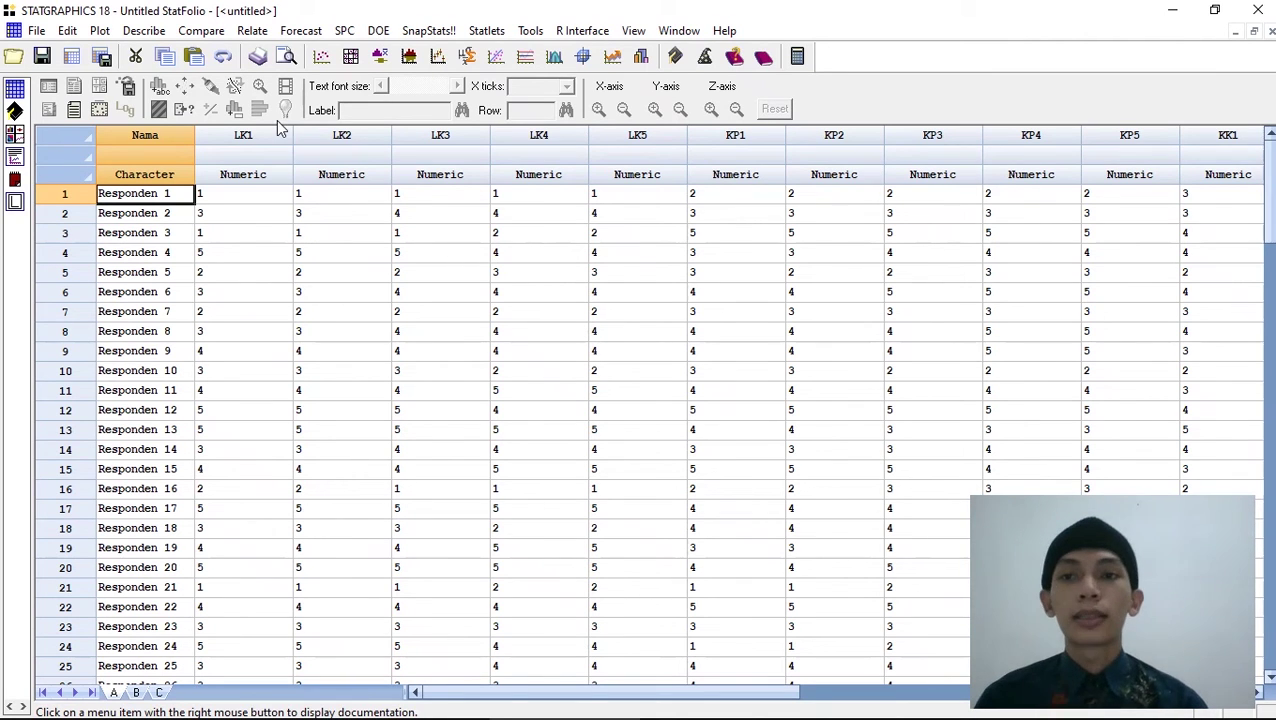
Step: Start an Item Reliability Analysis using all fifteen items, LK1 to LK5, KP1 to KP5 and KK1 to KK5, as variables
left_click(152, 30)
mouse_move(182, 125)
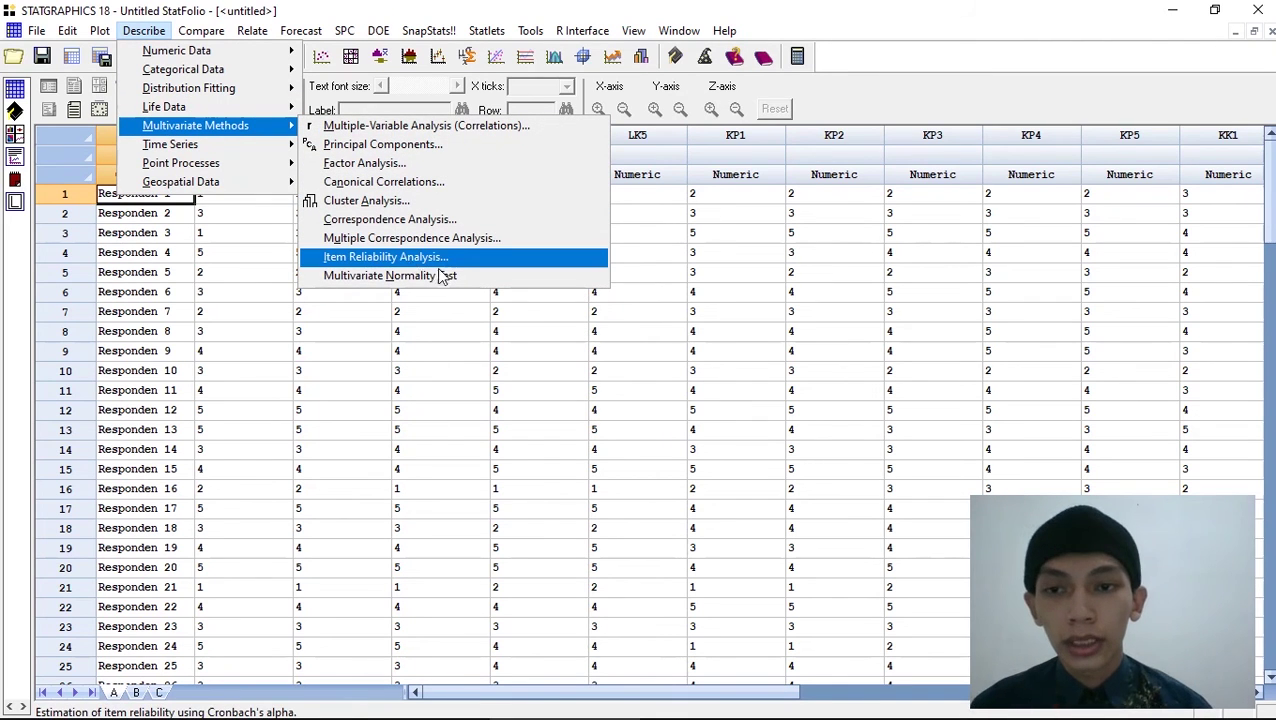
left_click(477, 262)
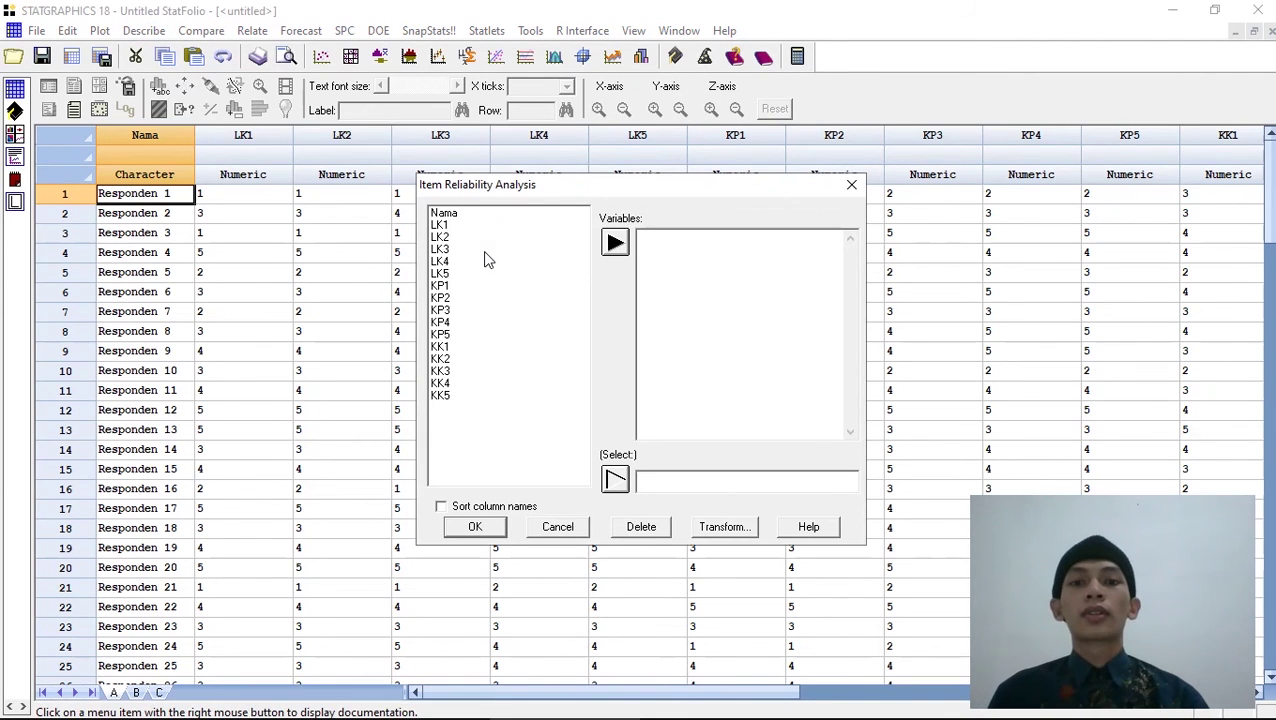
left_click_drag(451, 226, 537, 422)
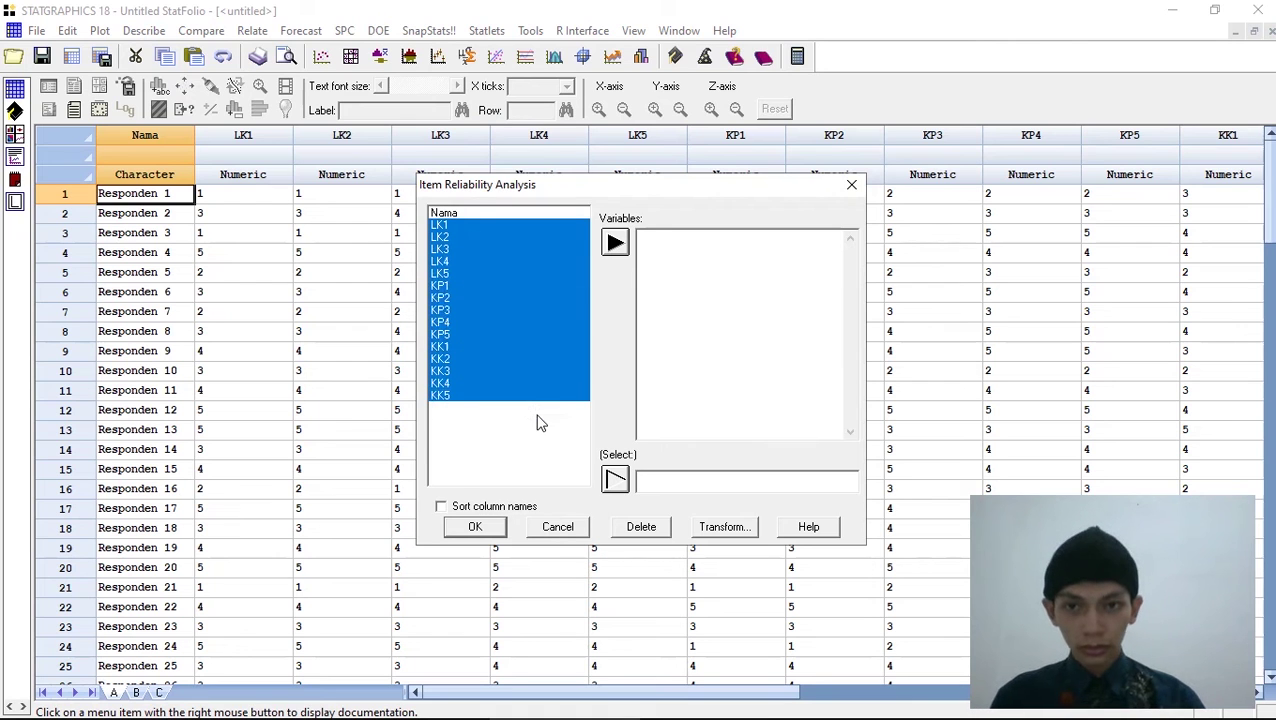
left_click(615, 248)
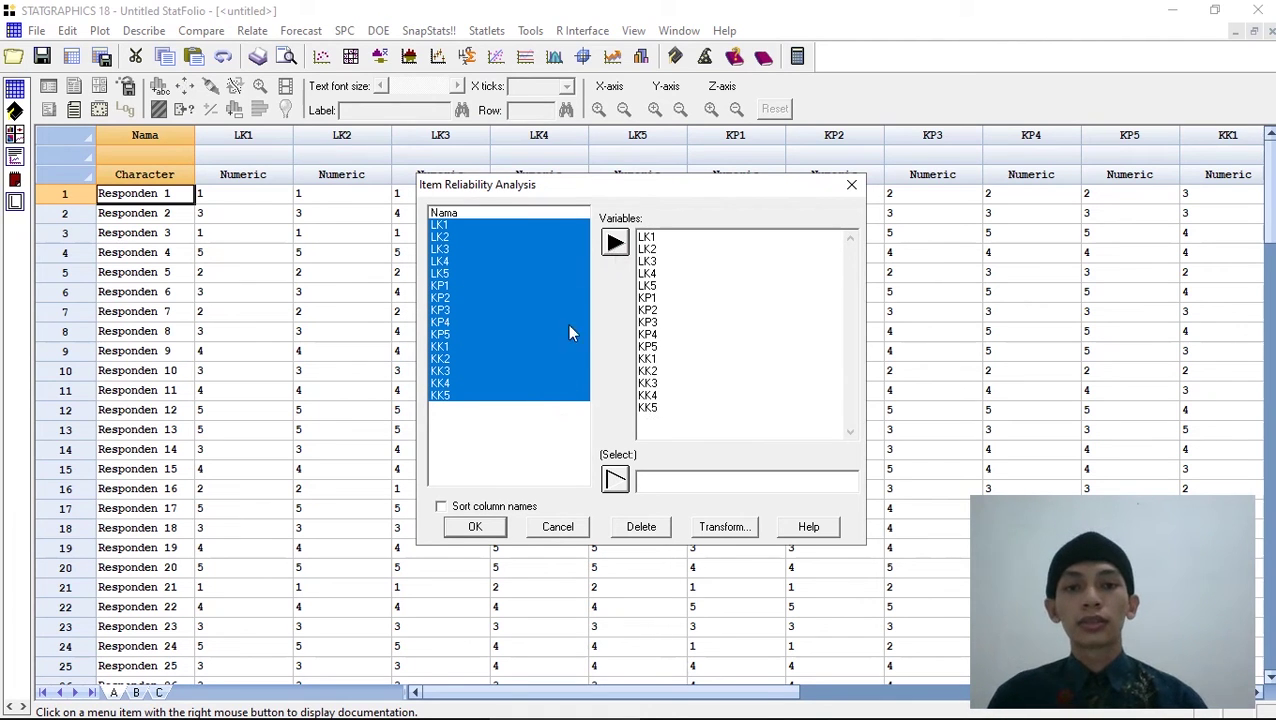
left_click(466, 533)
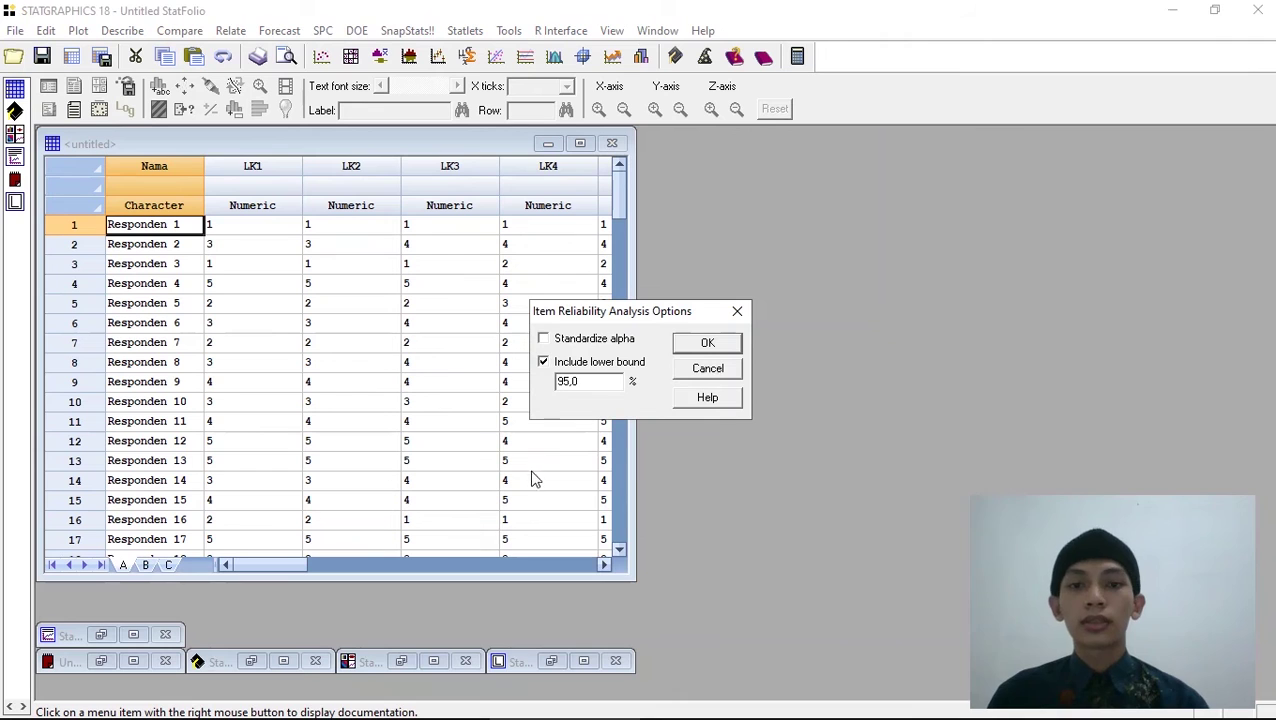
Step: Turn on Standardize alpha, generate the Item Reliability Analysis, and review its output down to the Omitted Item Statistics and StatAdvisor
left_click(580, 339)
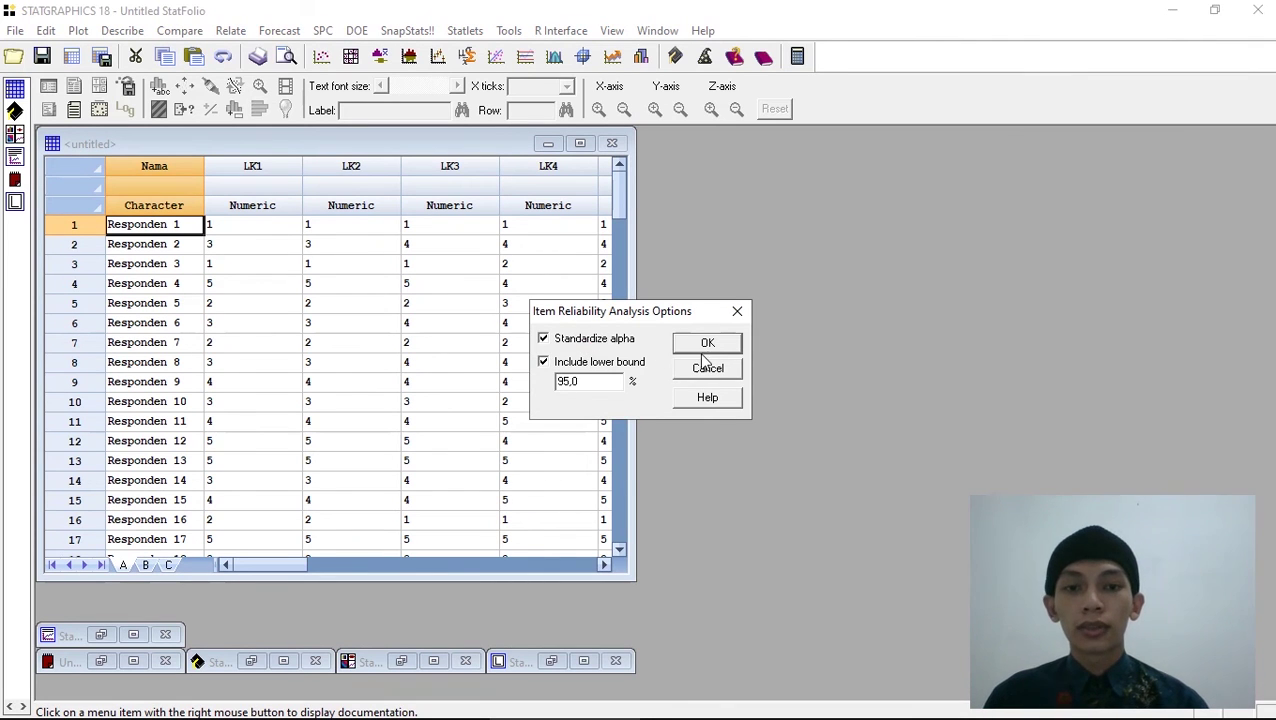
left_click(707, 343)
left_click(640, 332)
left_click(640, 356)
left_click(905, 322)
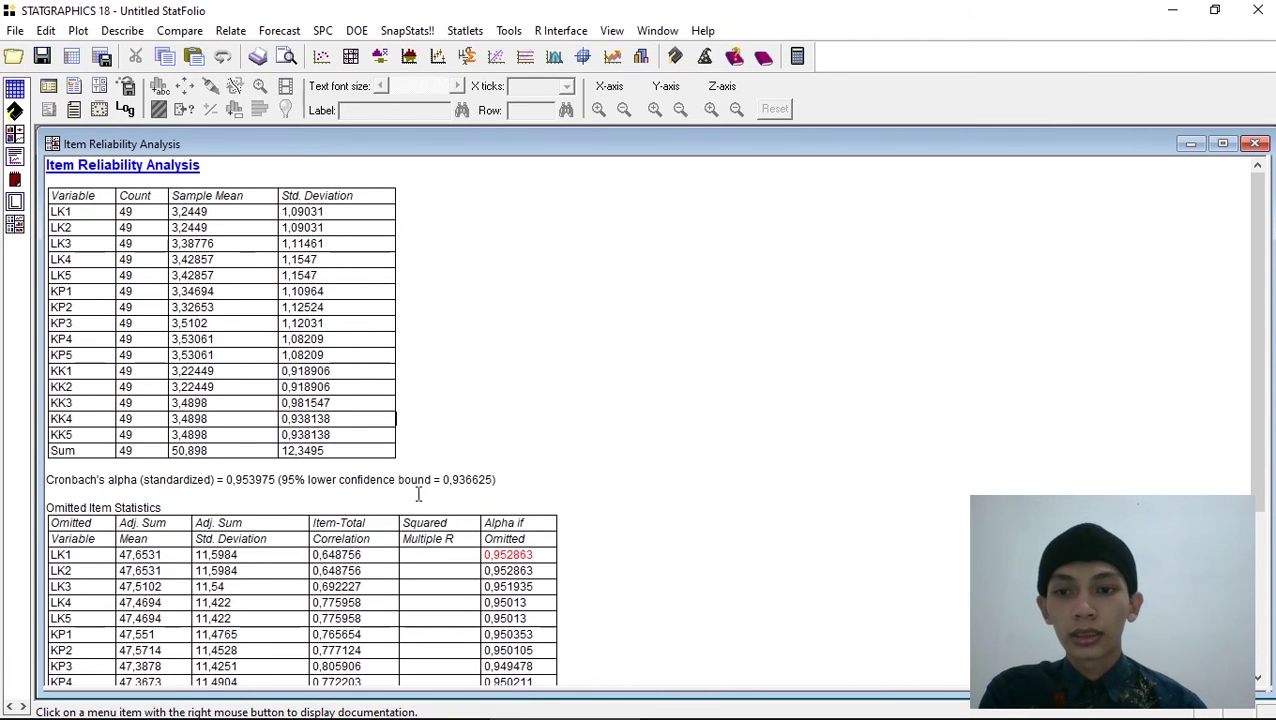
scroll(567, 393, "down", 6)
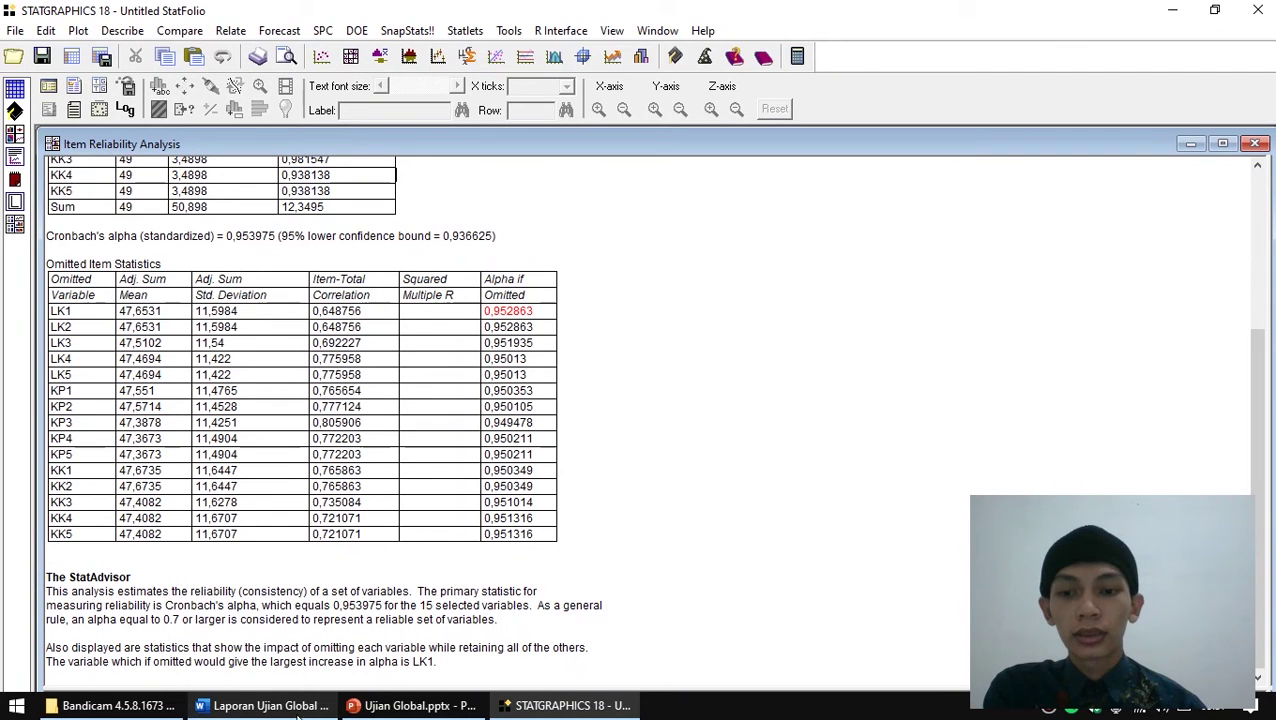
Step: Switch to the Word report and go through the Perhitungan Manual calculations for each item up to the Output Omitted Item Statistics figure
left_click(265, 705)
scroll(472, 577, "down", 20)
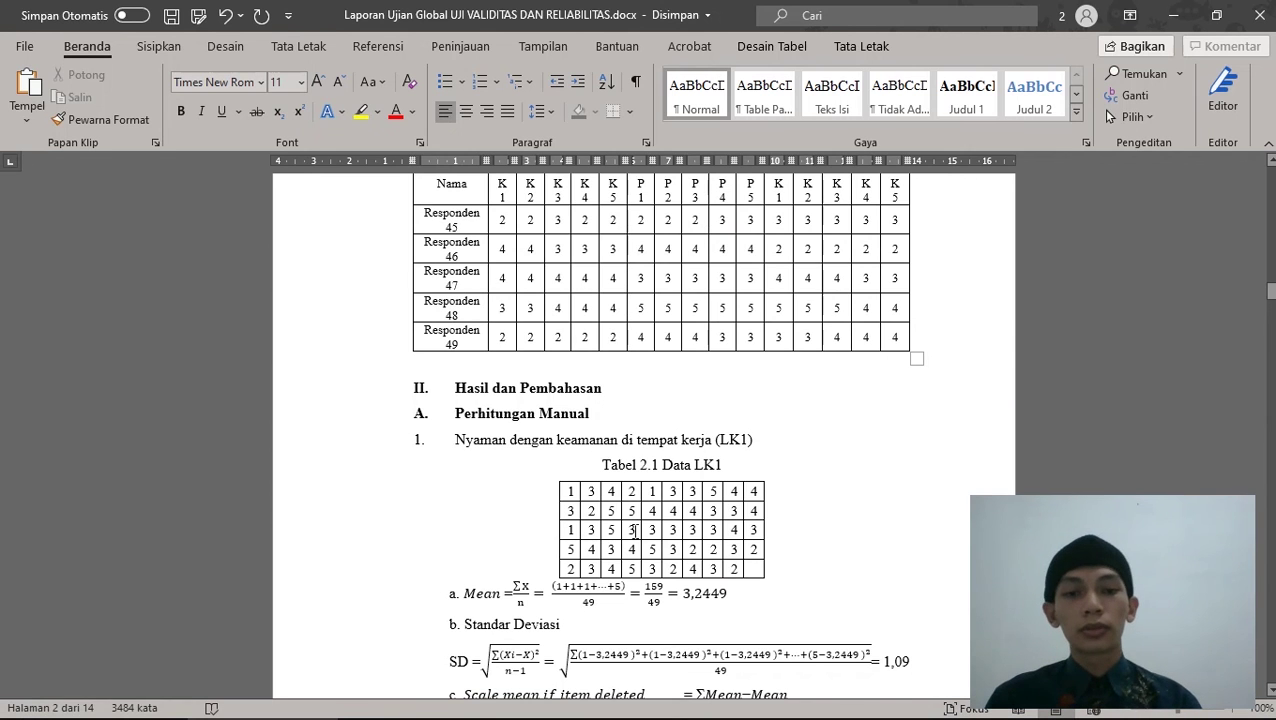
scroll(634, 534, "down", 3)
scroll(634, 533, "down", 2)
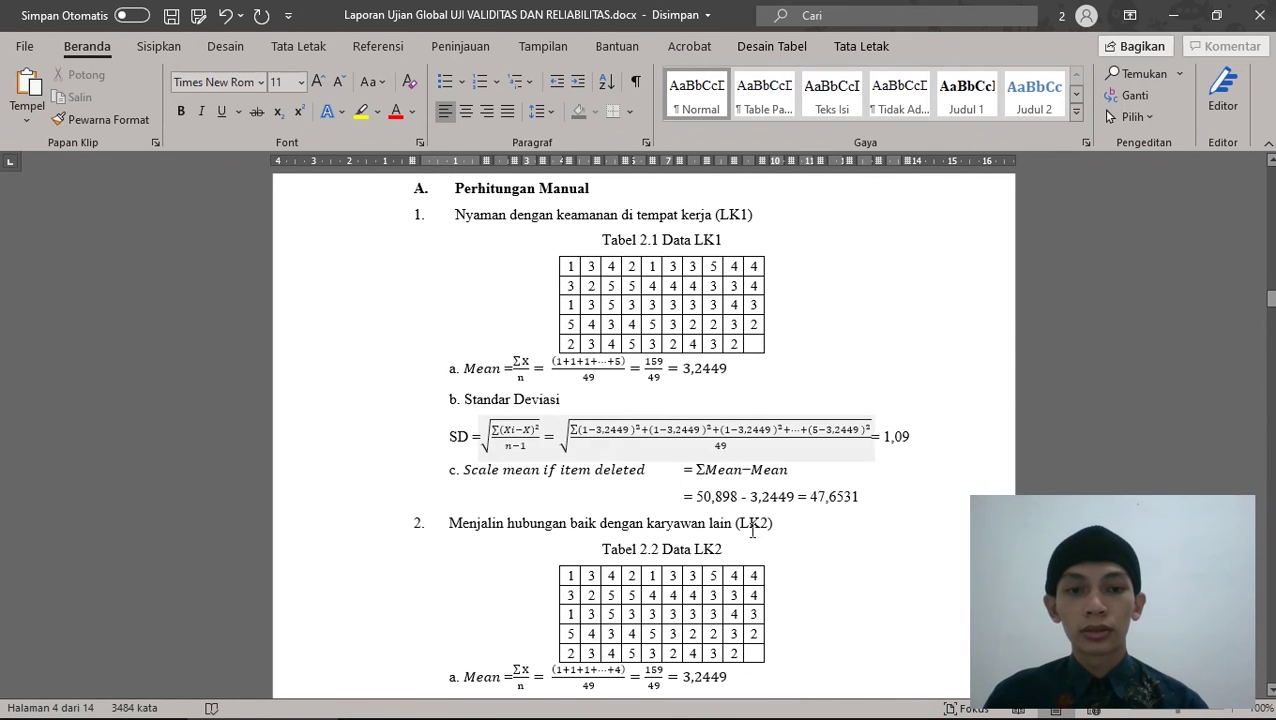
scroll(564, 467, "down", 10)
scroll(564, 467, "down", 15)
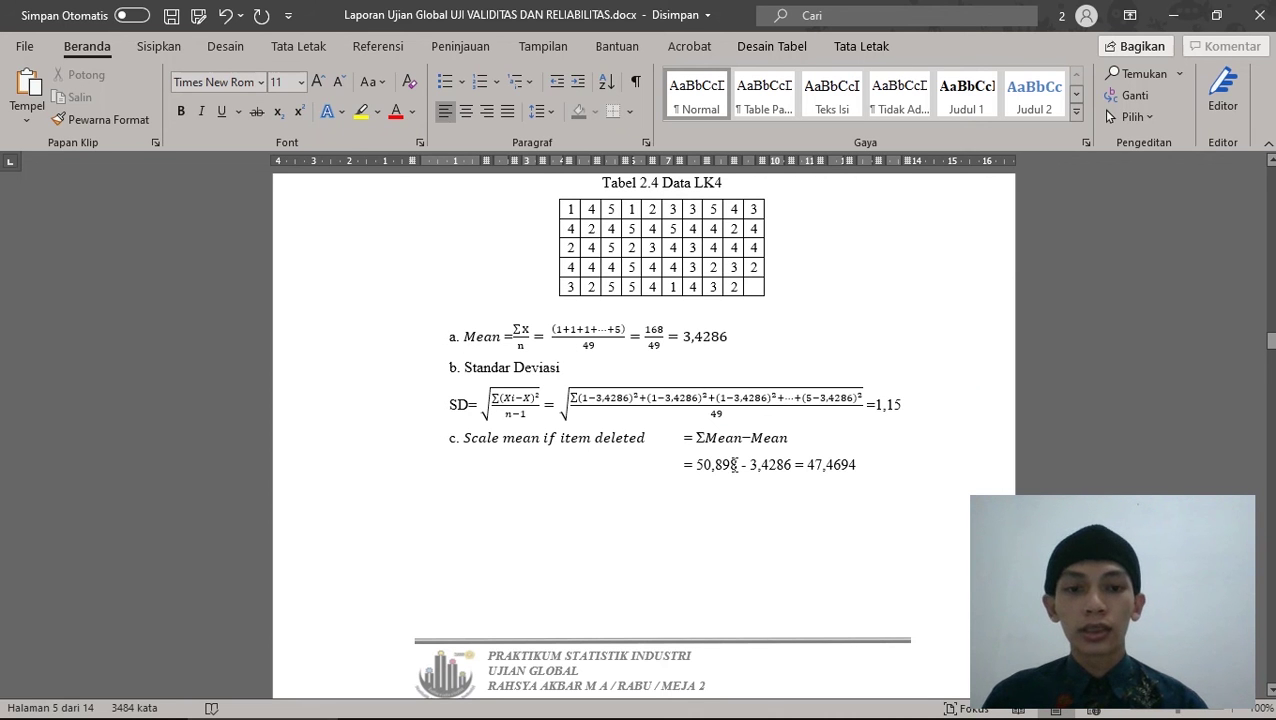
scroll(578, 488, "down", 20)
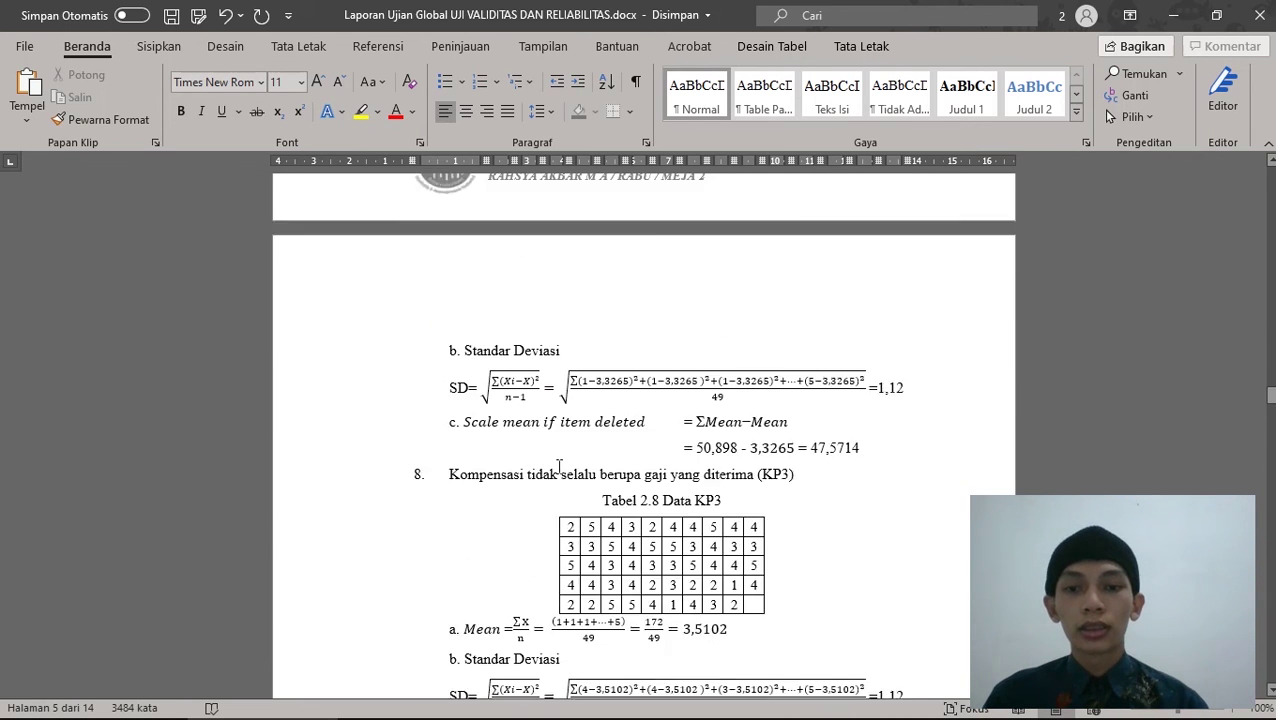
scroll(559, 460, "down", 20)
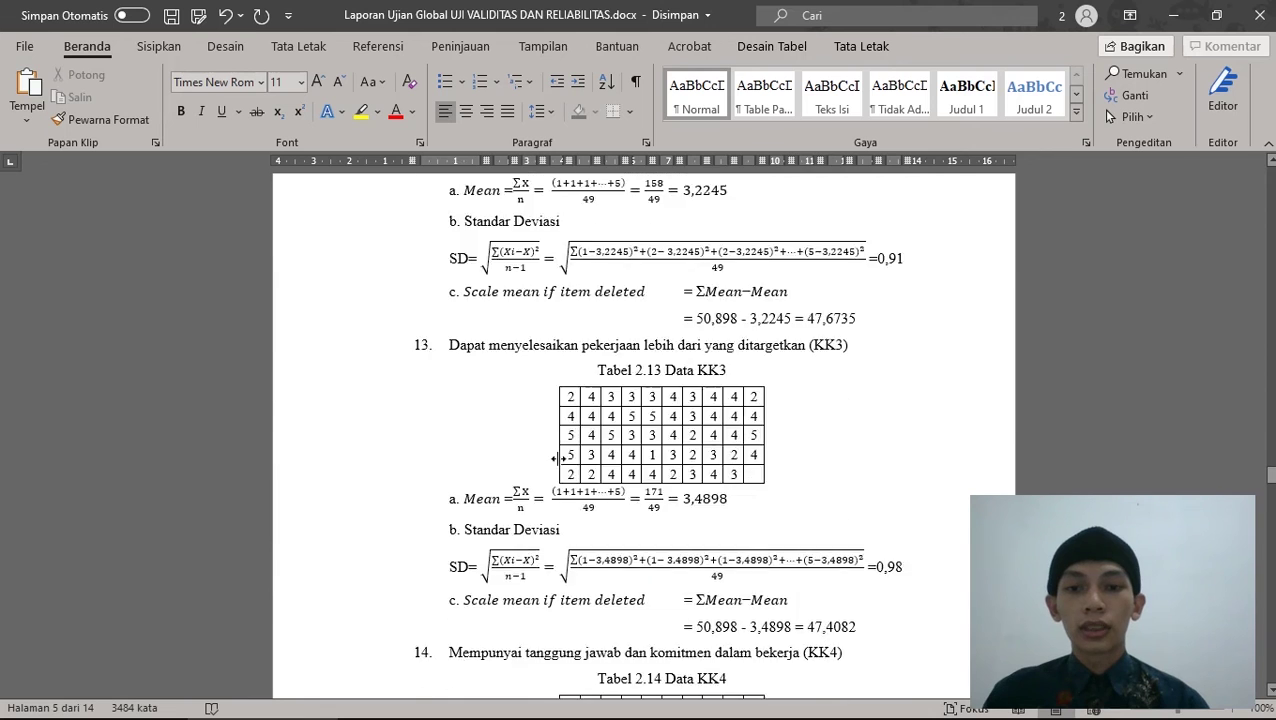
scroll(560, 460, "down", 20)
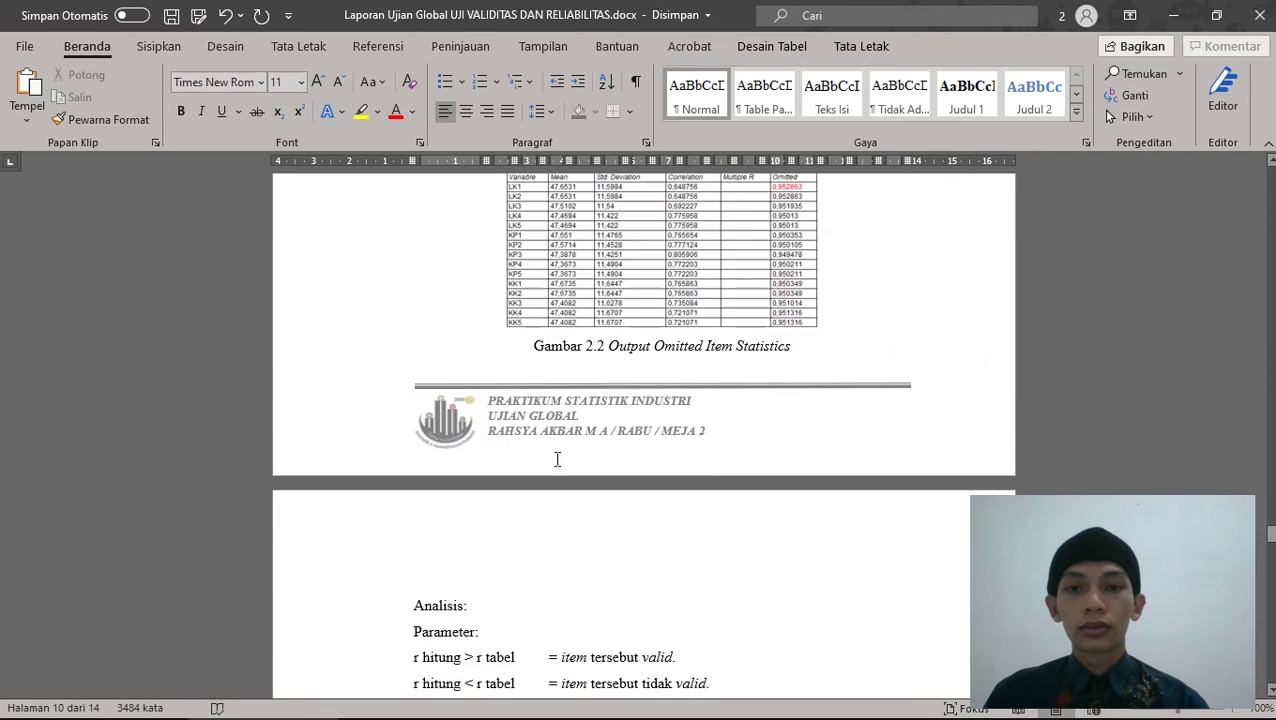
Step: Read the validity Analisis section, covering the r hitung and r tabel parameters and the first items under Variabel Valid
scroll(596, 437, "down", 2)
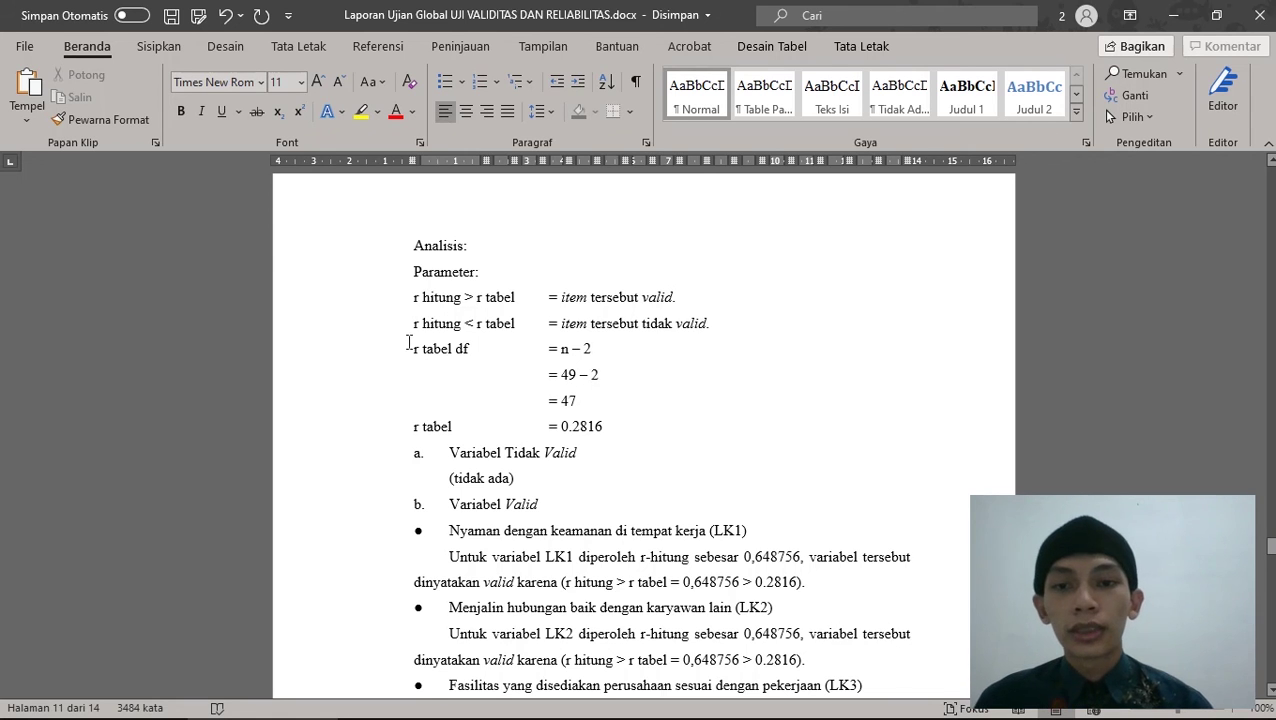
scroll(409, 343, "up", 2)
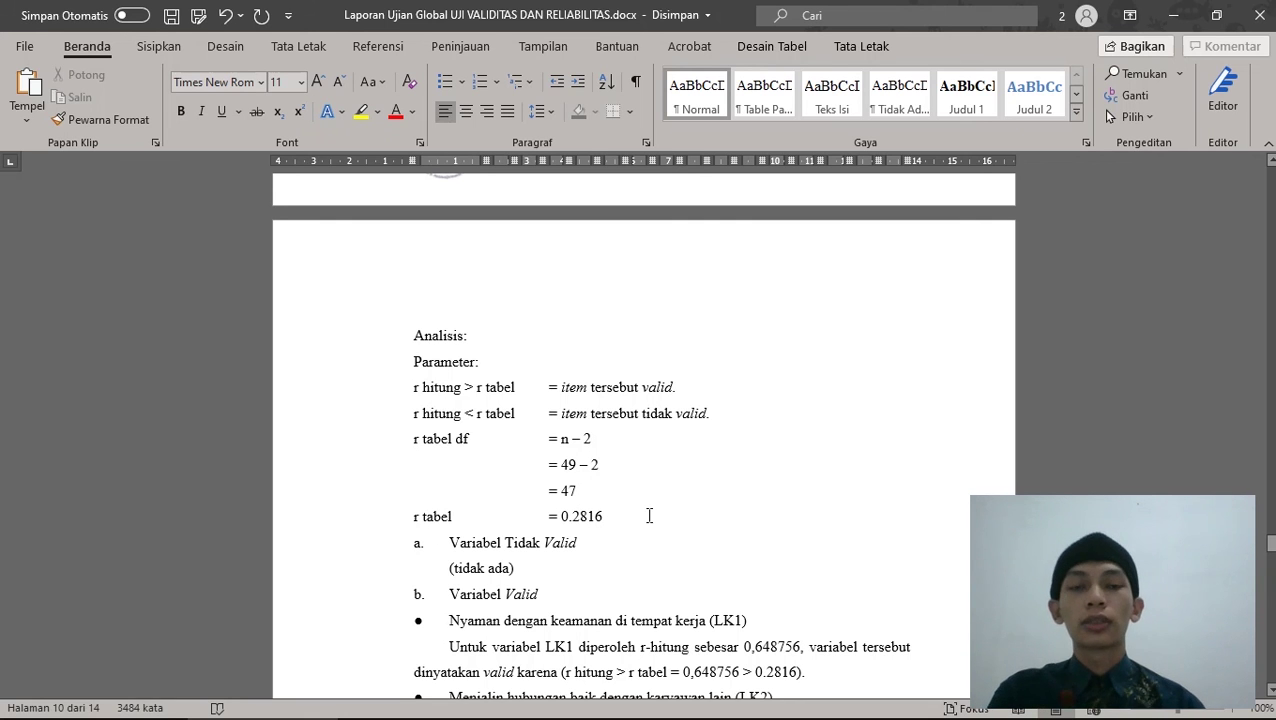
scroll(600, 520, "down", 3)
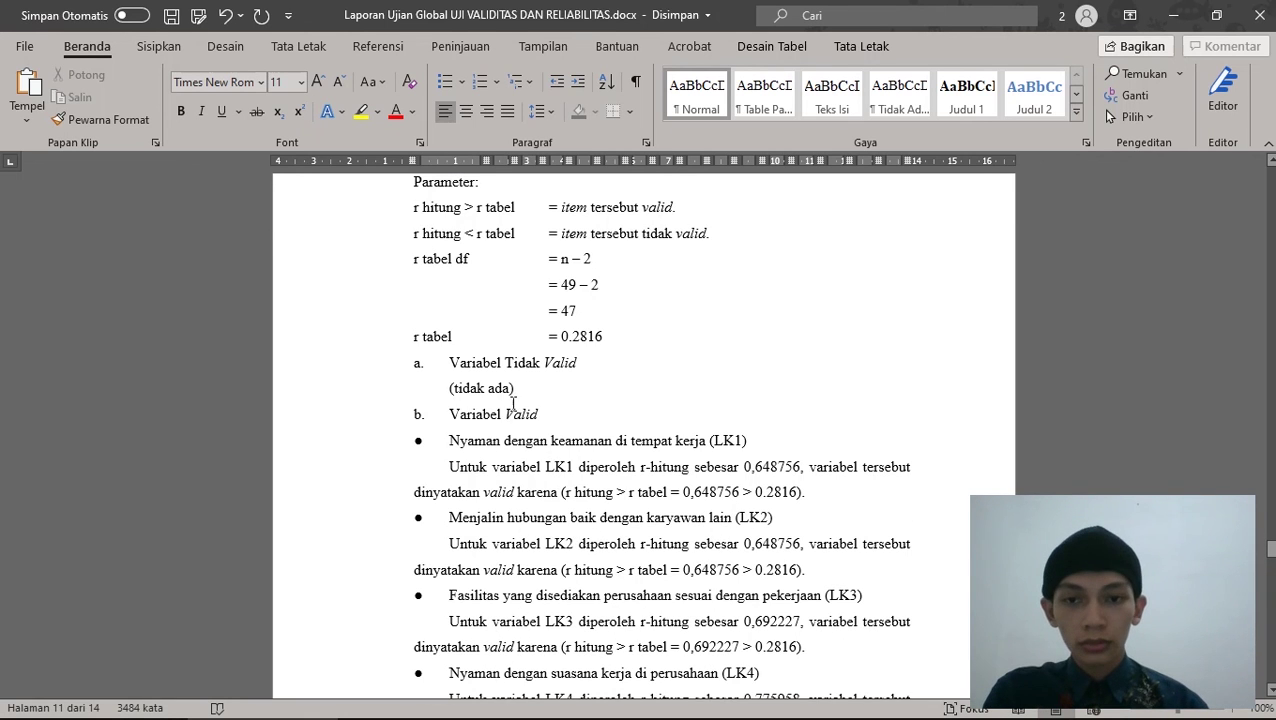
scroll(704, 350, "down", 1)
scroll(660, 420, "up", 2)
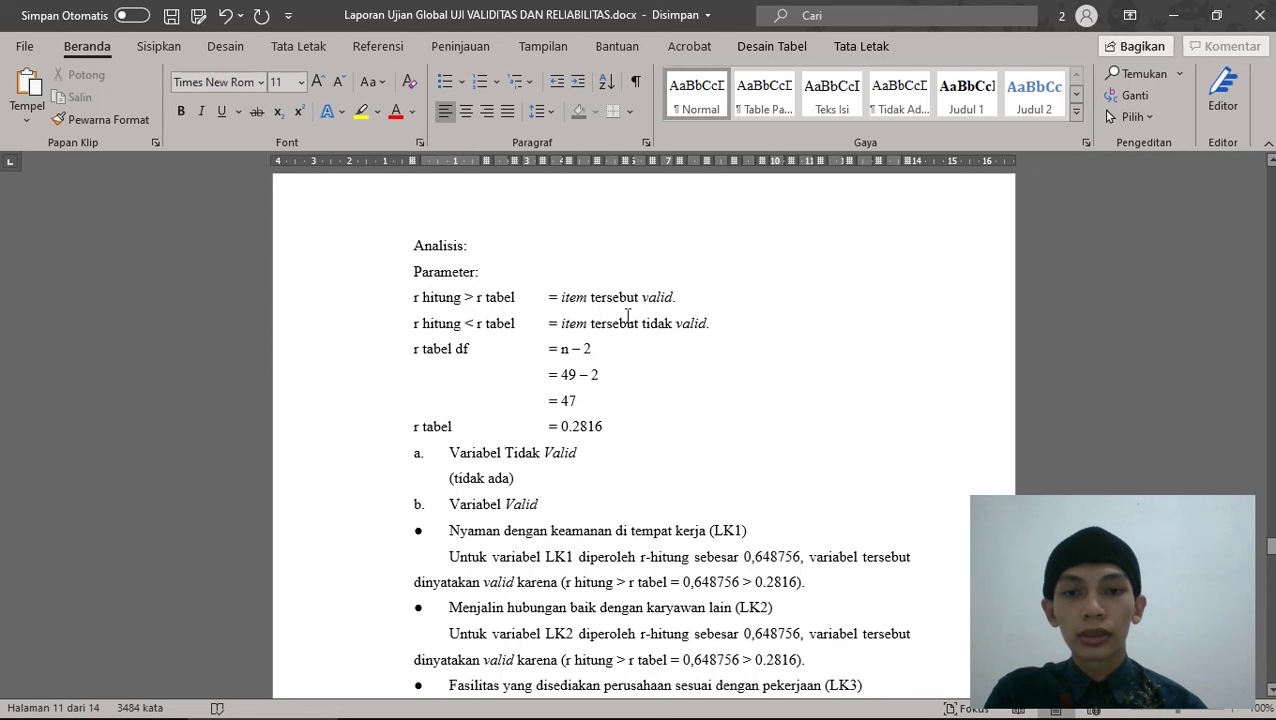
scroll(645, 364, "down", 1)
scroll(578, 404, "down", 2)
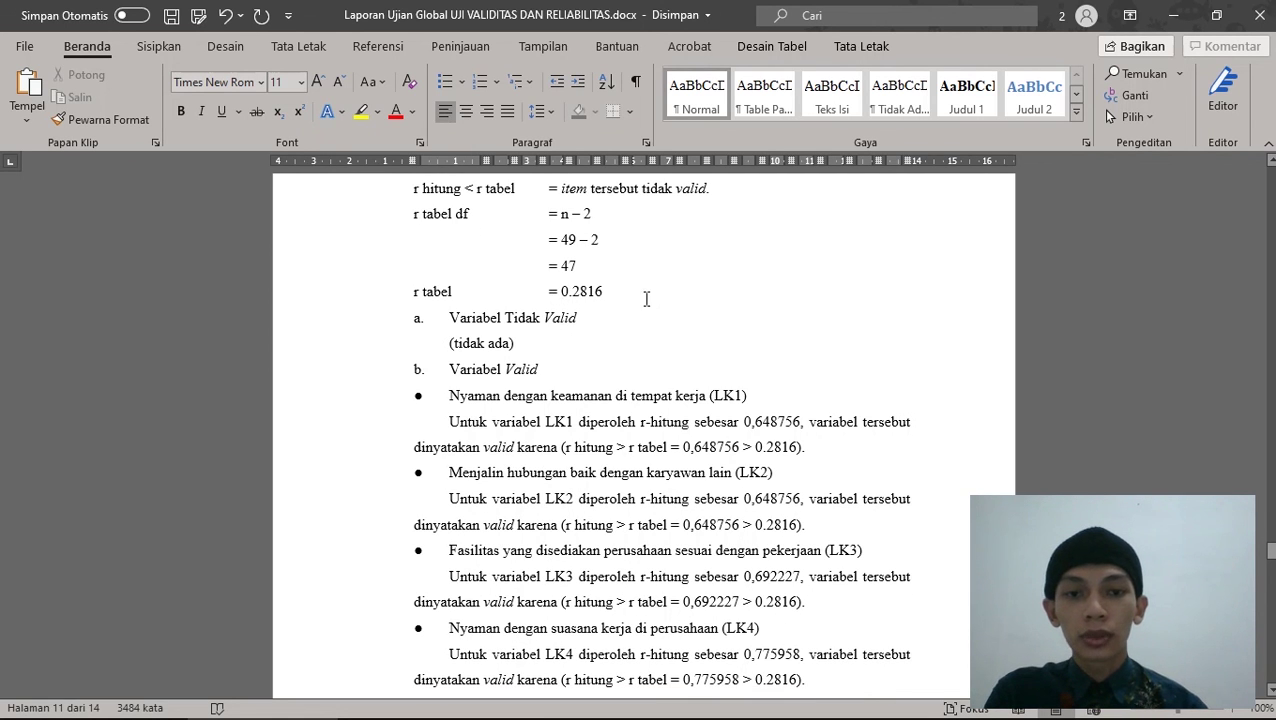
Step: Check the item-total correlations in STATGRAPHICS, and read the Word report's remaining valid variables and the start of Uji Reliabilitas
left_click(565, 716)
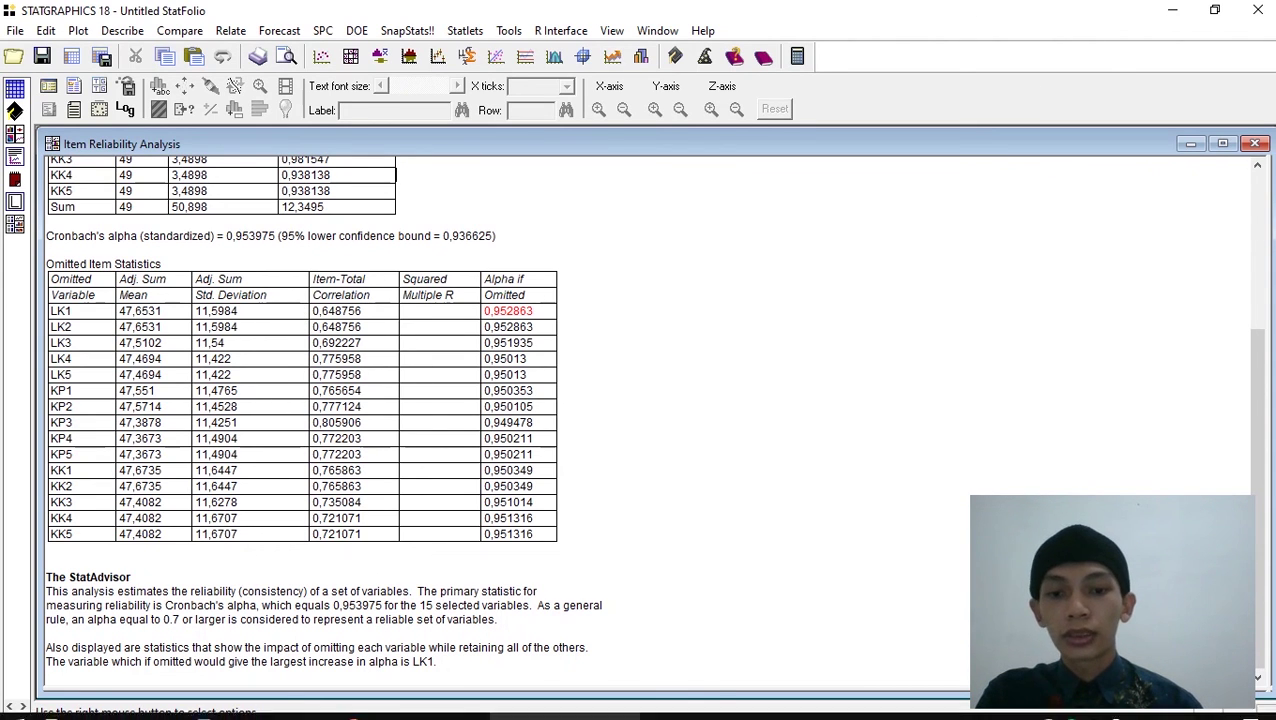
left_click(253, 708)
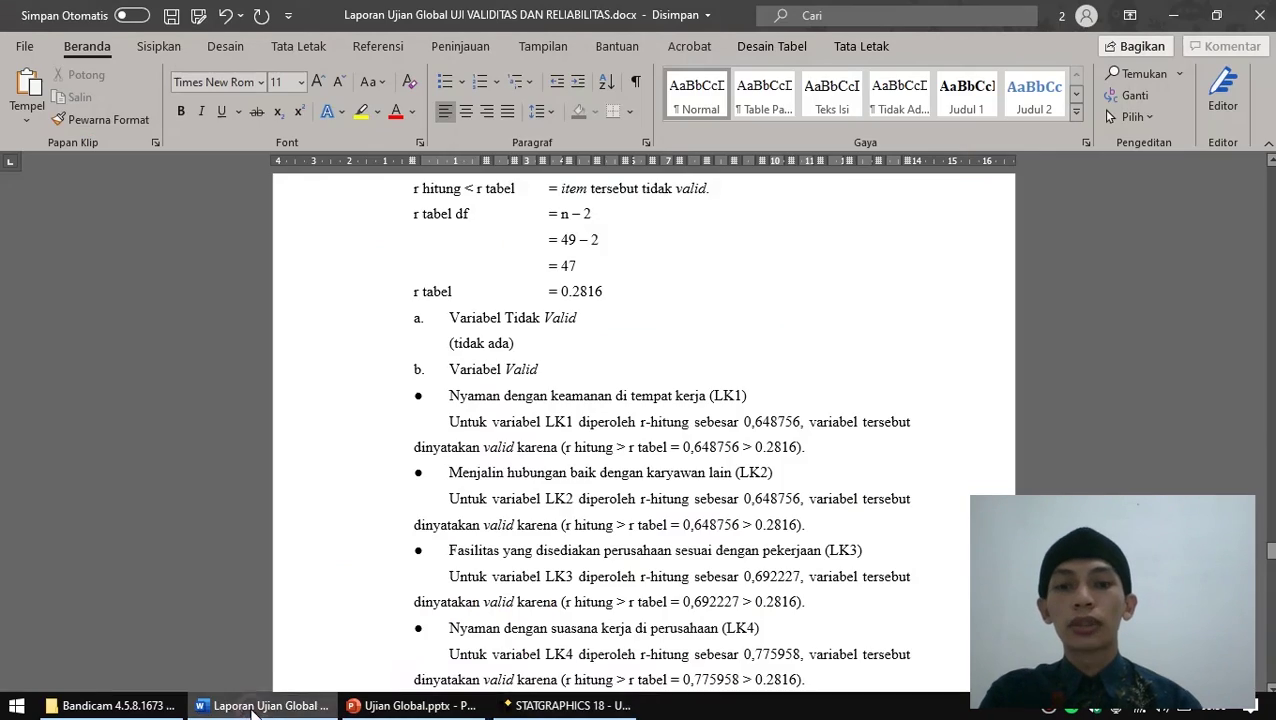
scroll(524, 428, "down", 15)
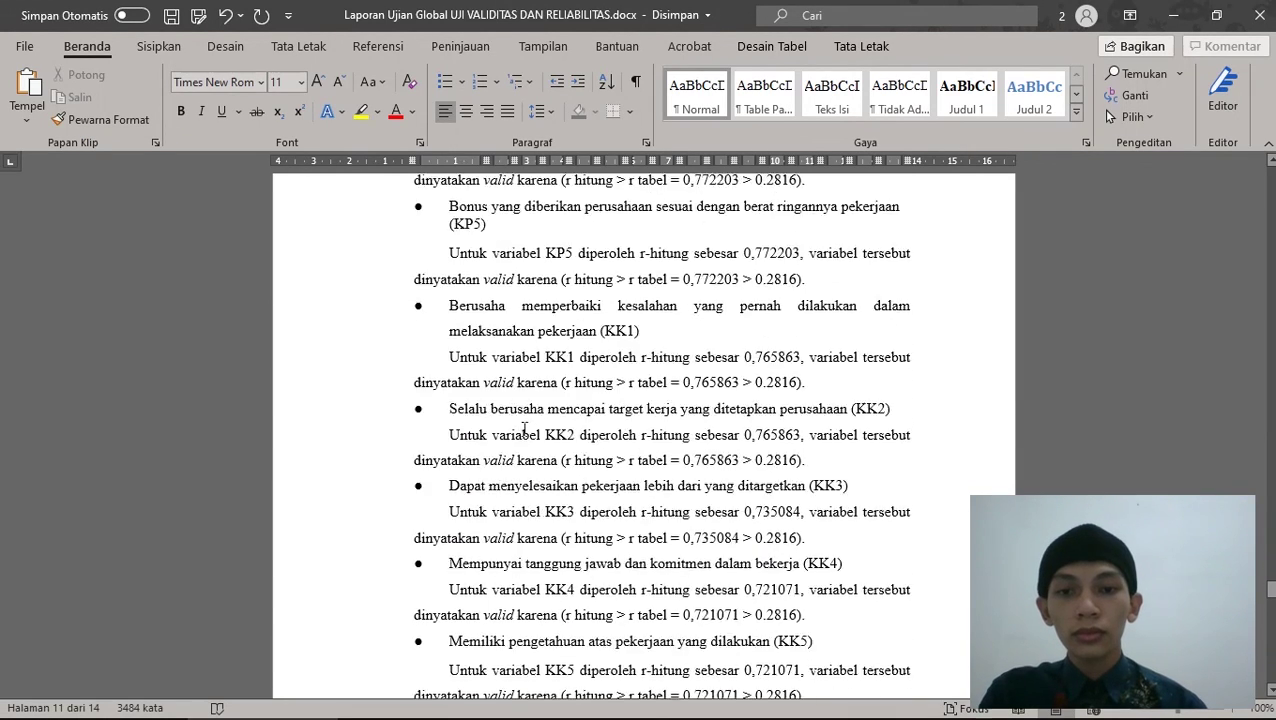
scroll(524, 428, "down", 5)
scroll(636, 388, "down", 1)
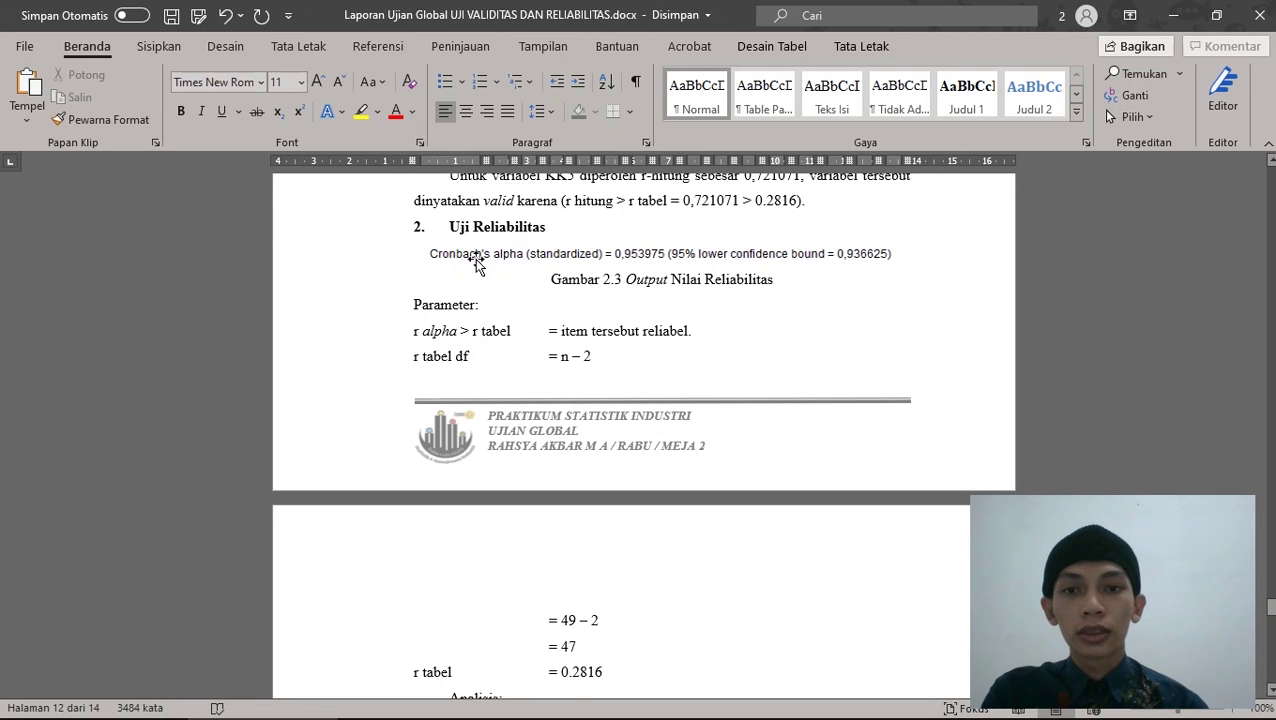
Step: Read the Uji Reliabilitas section, comparing the Cronbach's alpha output with the r tabel parameters and the Analisis paragraphs
scroll(681, 470, "down", 4)
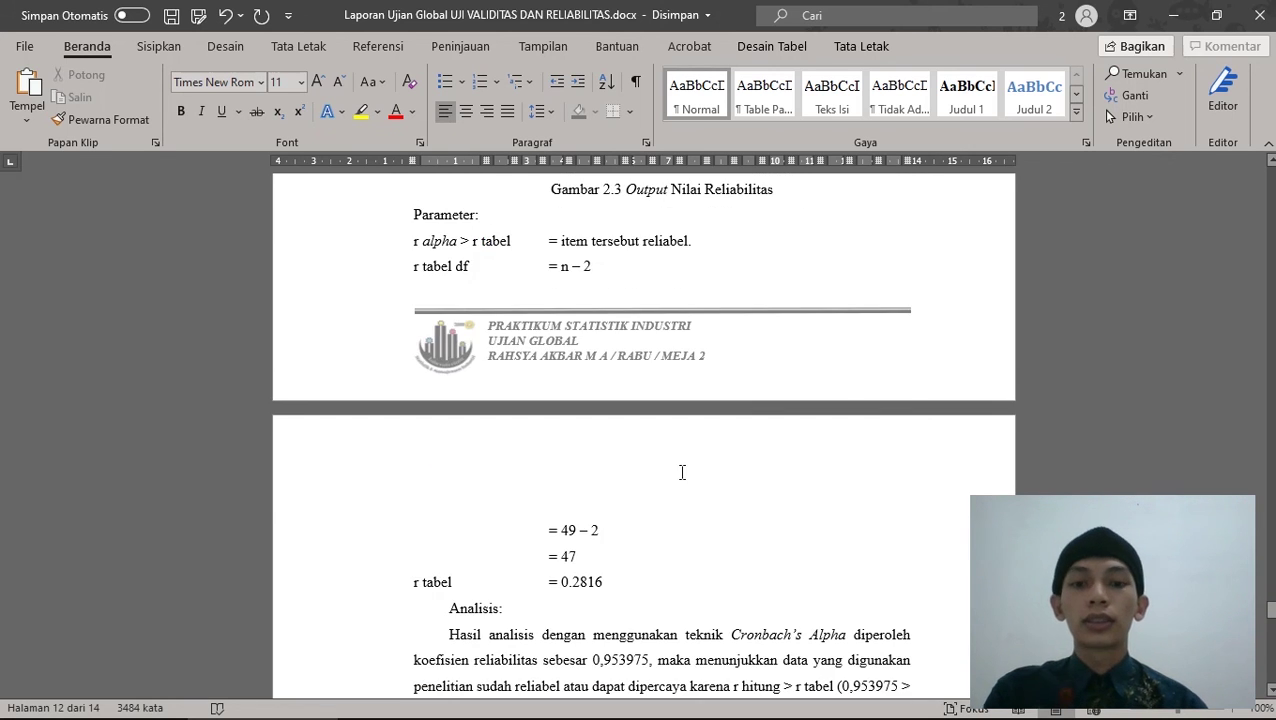
scroll(644, 499, "up", 3)
scroll(644, 499, "up", 2)
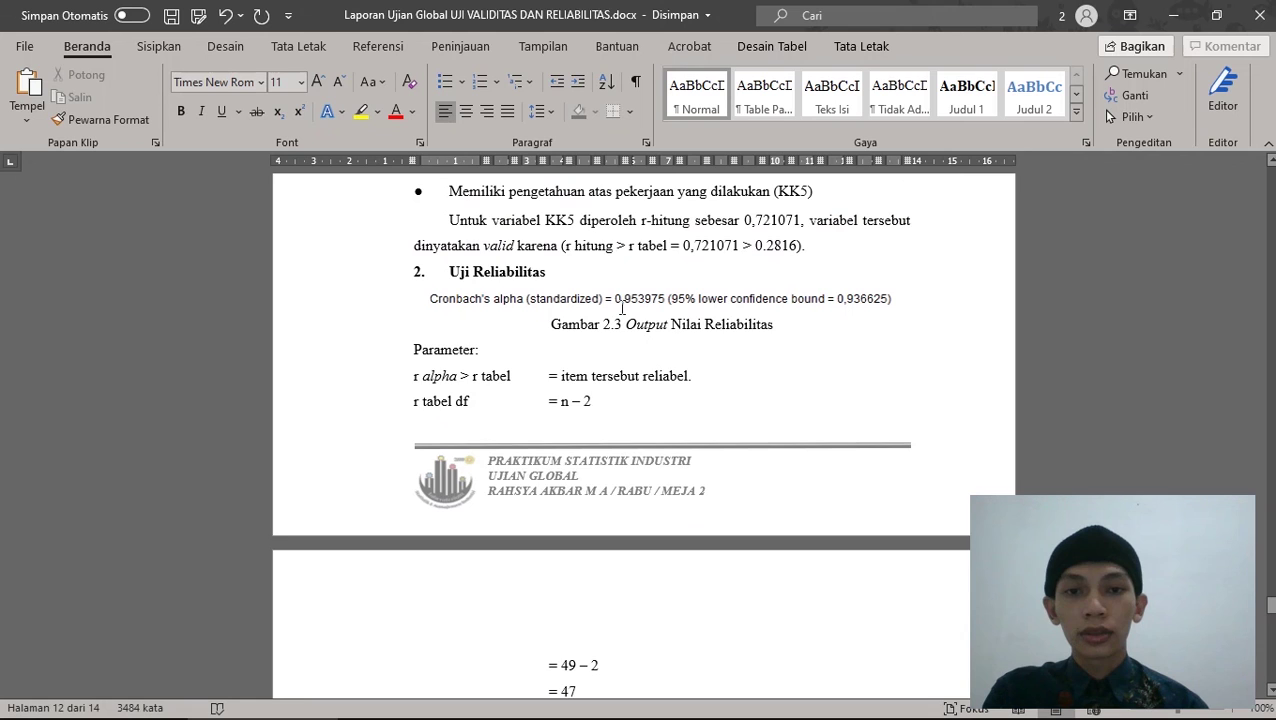
scroll(632, 306, "down", 5)
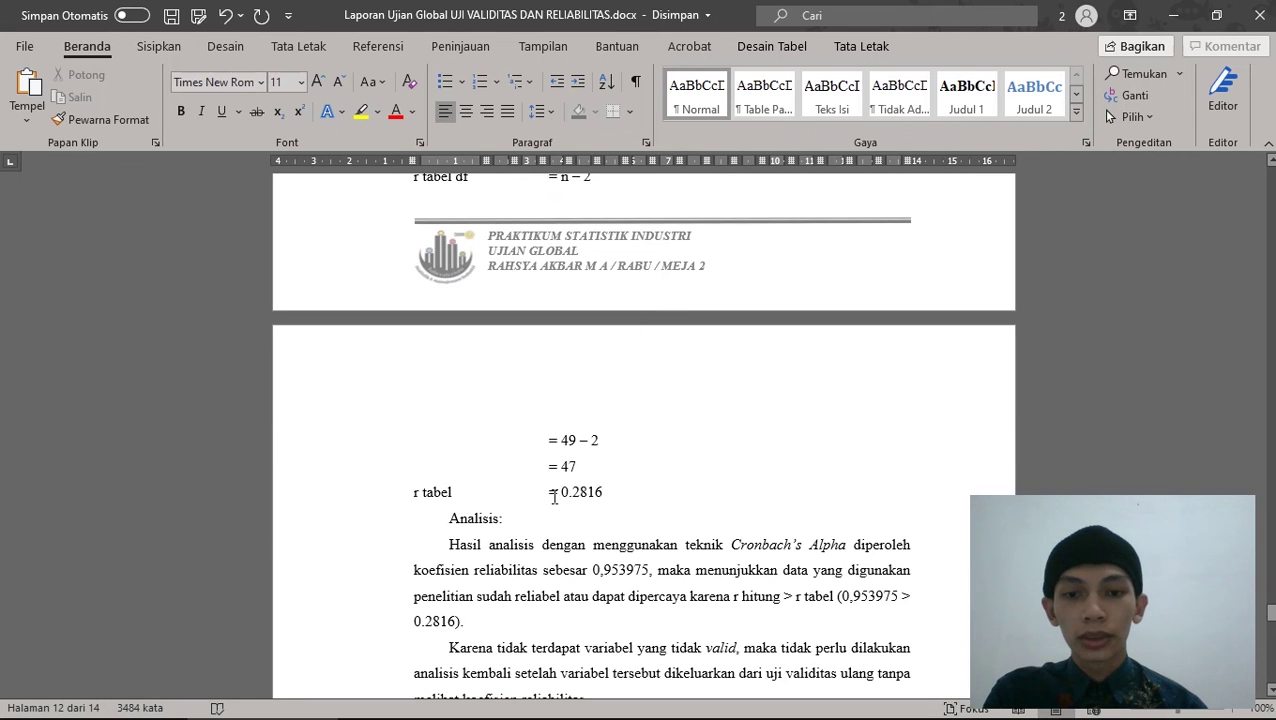
scroll(690, 486, "down", 3)
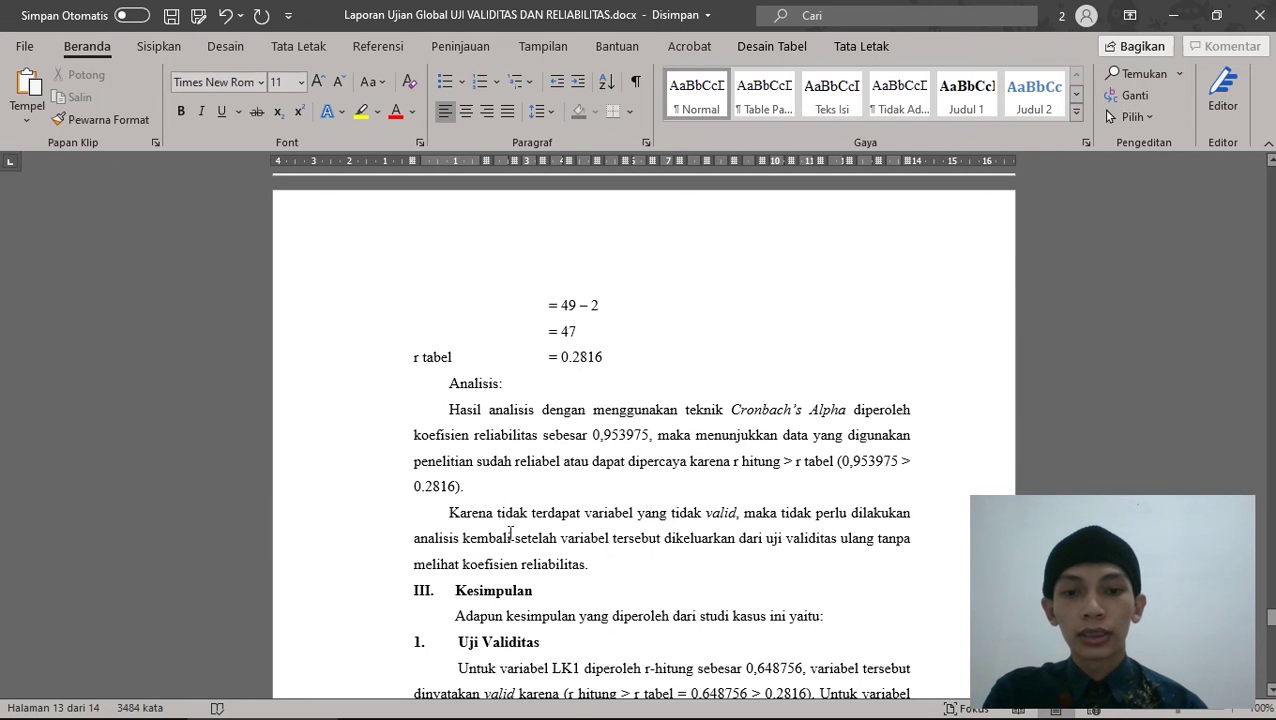
scroll(519, 430, "up", 5)
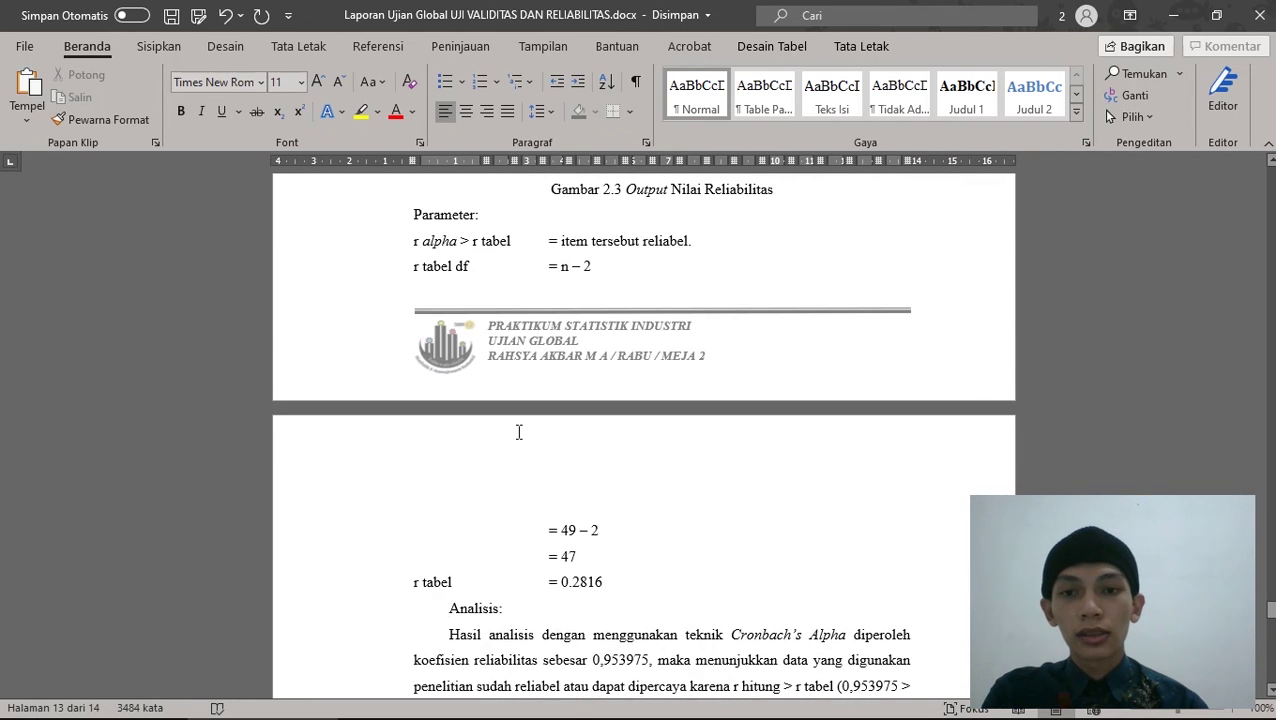
scroll(711, 325, "up", 3)
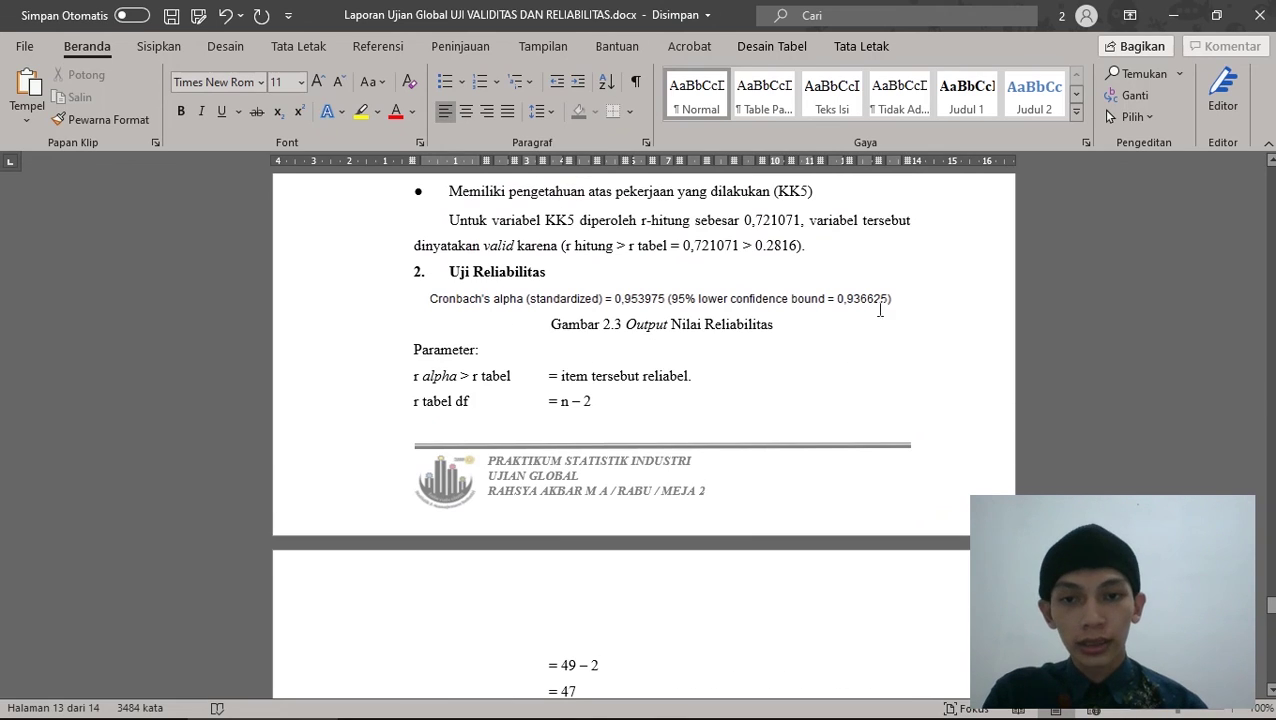
Step: Read the Kesimpulan section through its Uji Validitas and Uji Reliabilitas conclusions to the end of the report
scroll(603, 448, "down", 10)
scroll(601, 442, "down", 12)
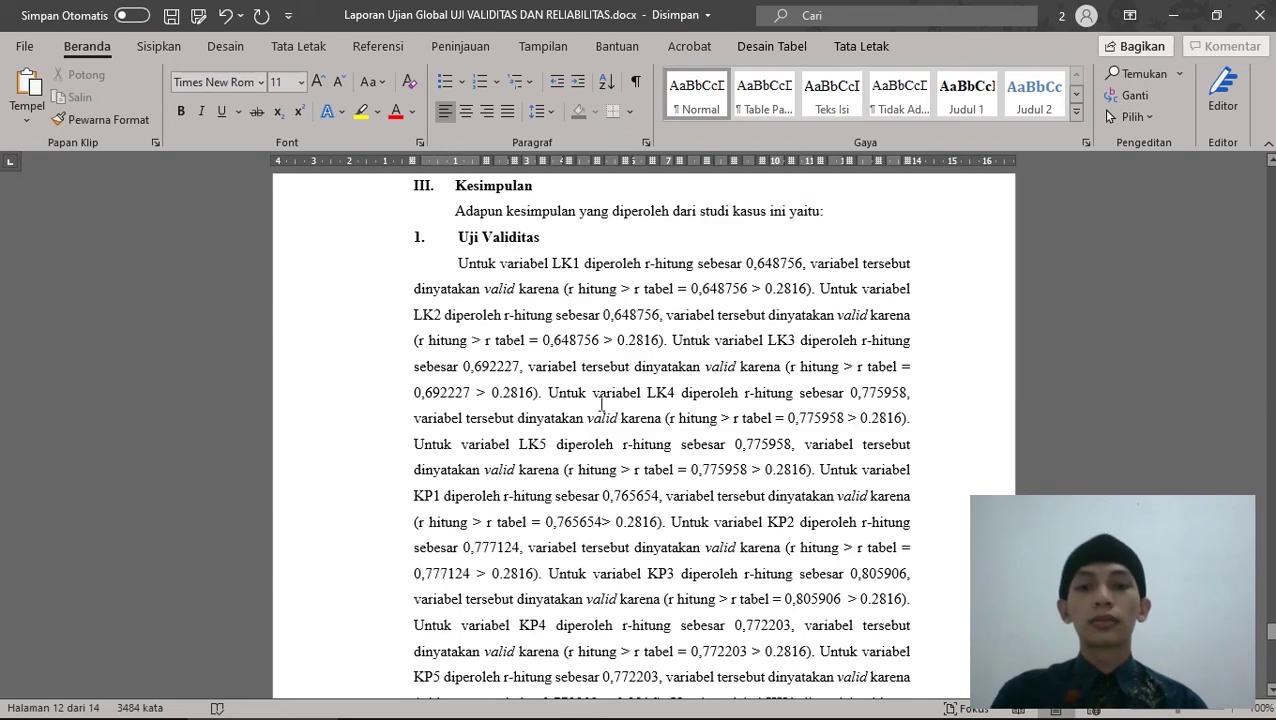
scroll(600, 437, "down", 5)
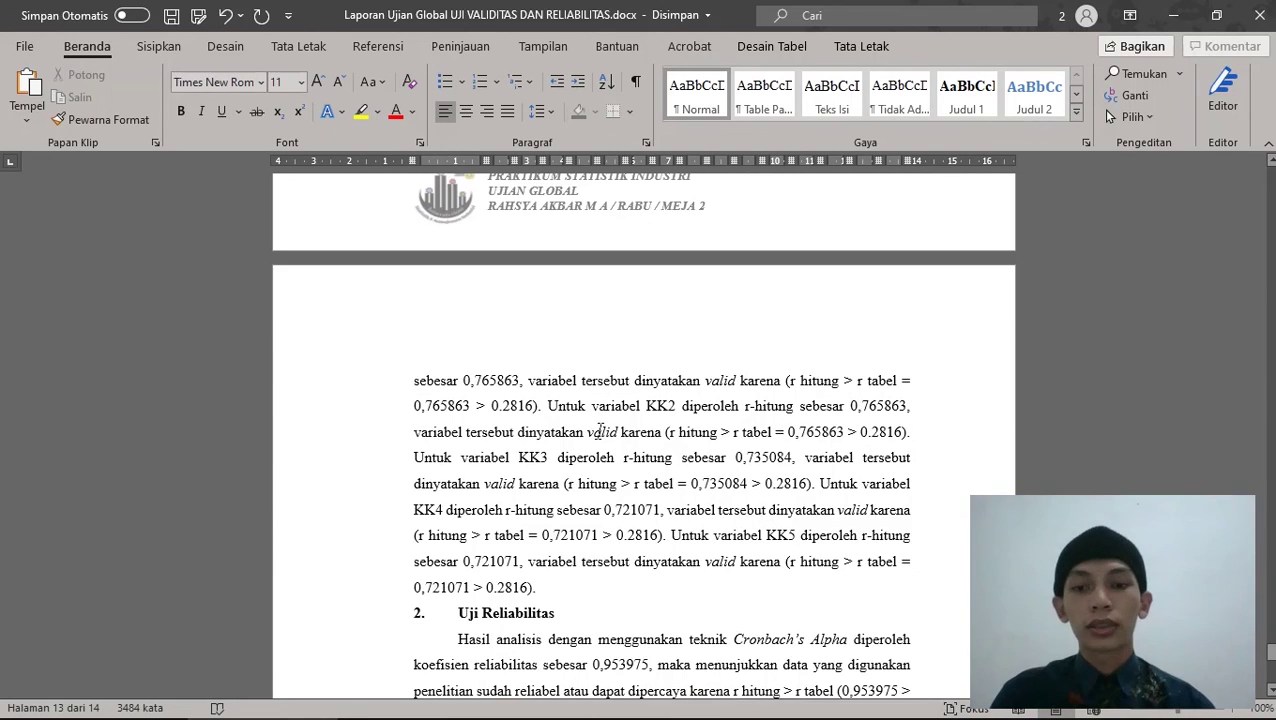
scroll(600, 432, "down", 5)
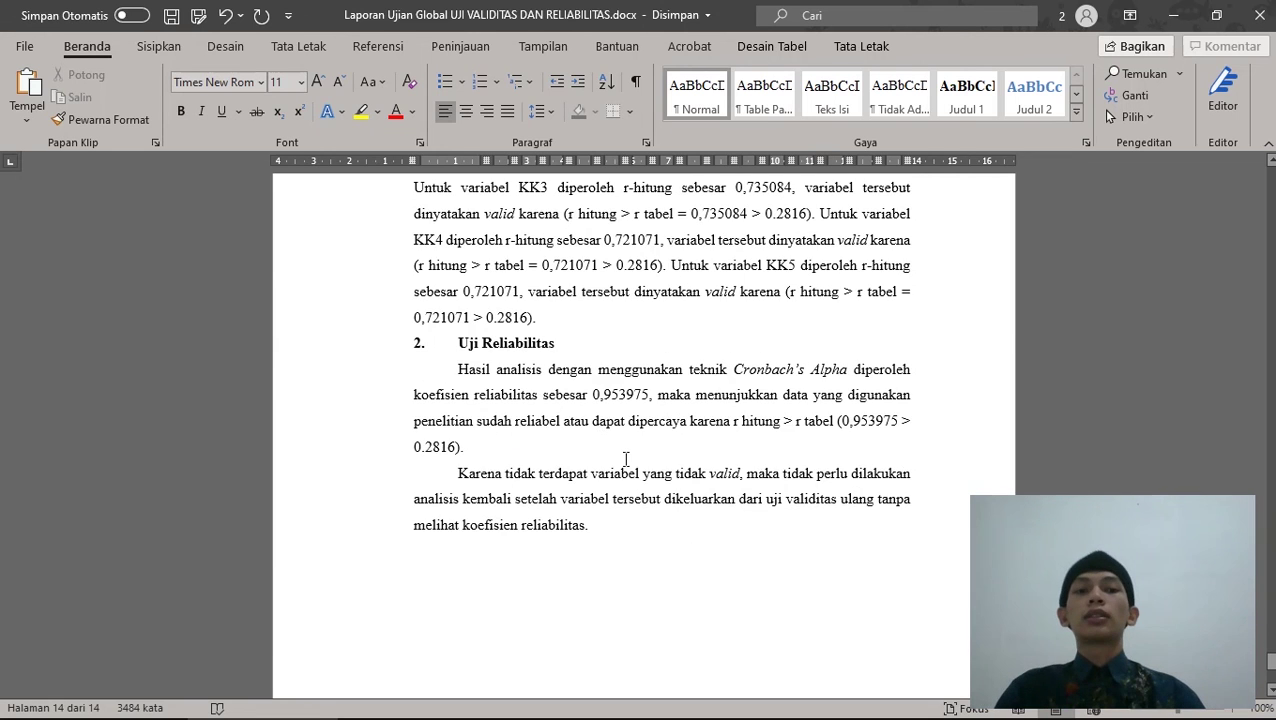
scroll(631, 484, "down", 4)
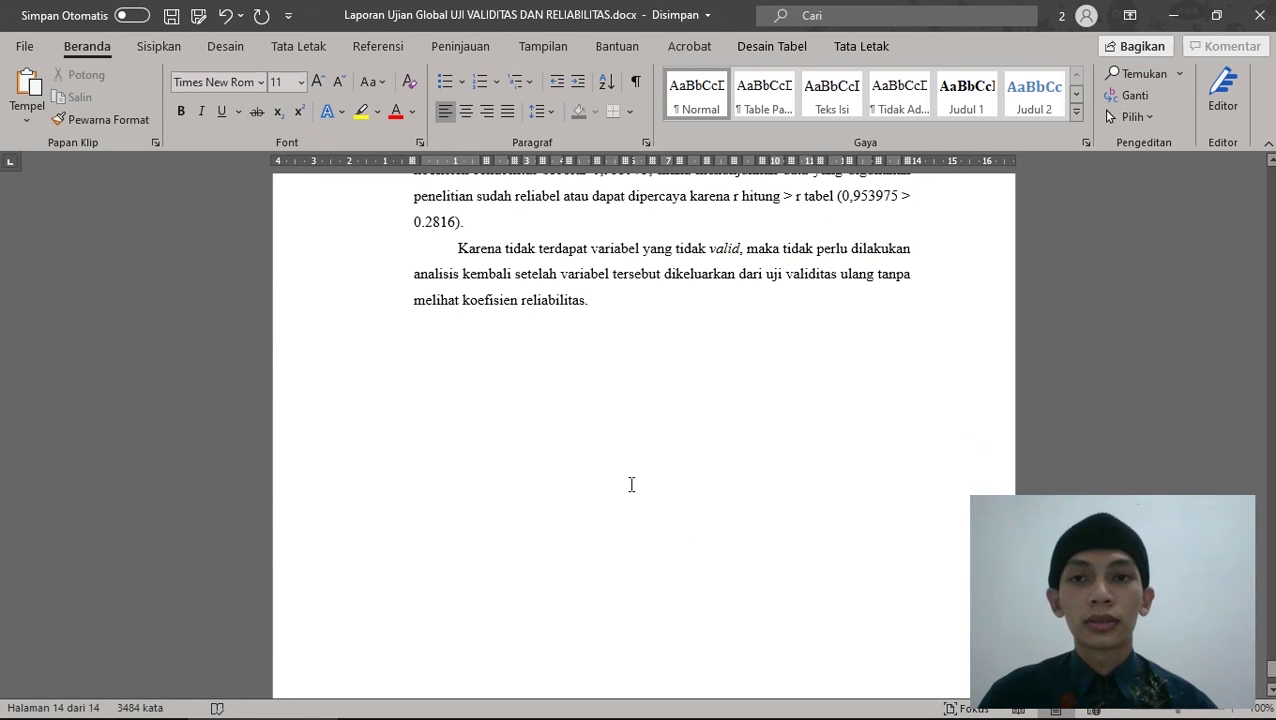
scroll(631, 437, "up", 7)
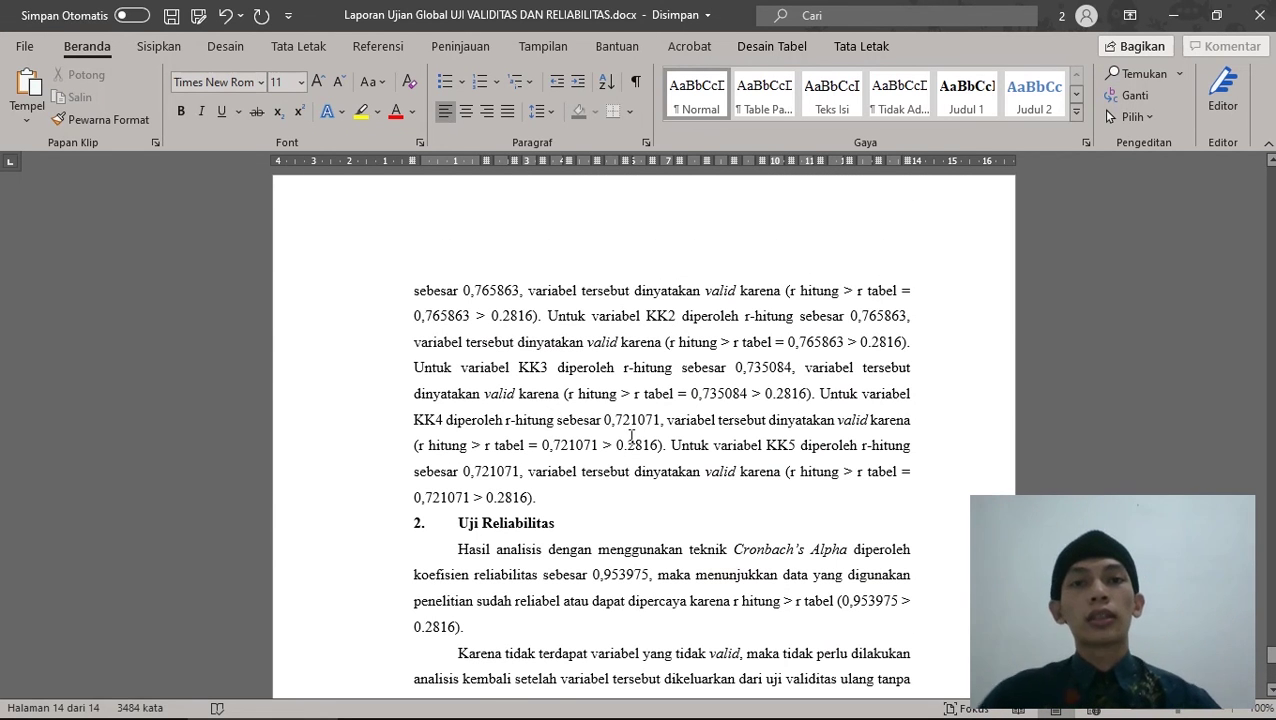